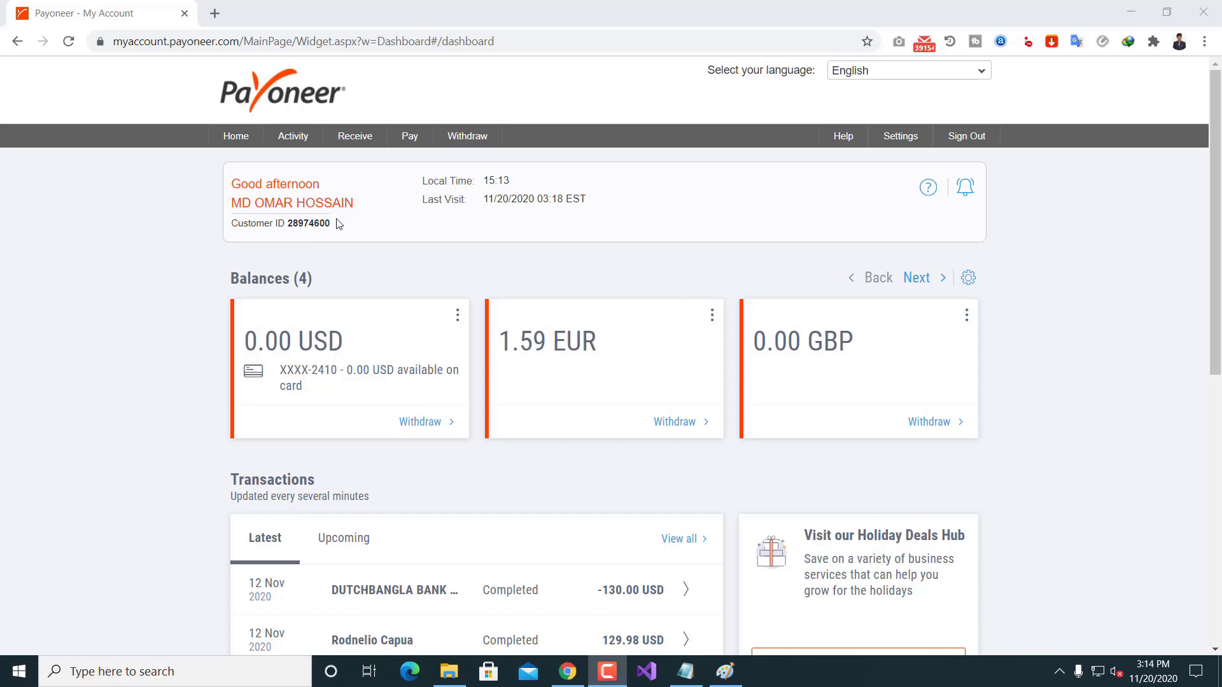
# Step: Check the payment options, go to Settings > Bank Accounts, and view the recipient accounts info note
pyautogui.click(354, 135)
pyautogui.scroll(-1, 419, 256)
pyautogui.scroll(1, 419, 256)
pyautogui.moveTo(893, 138)
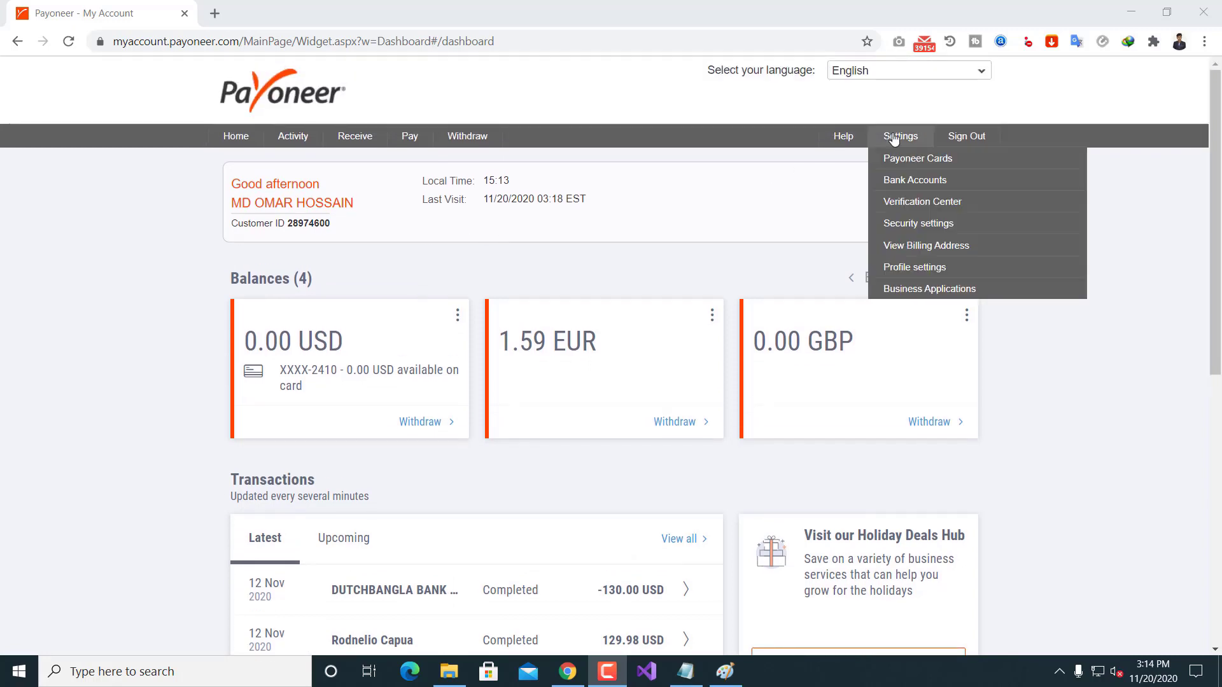
pyautogui.click(904, 183)
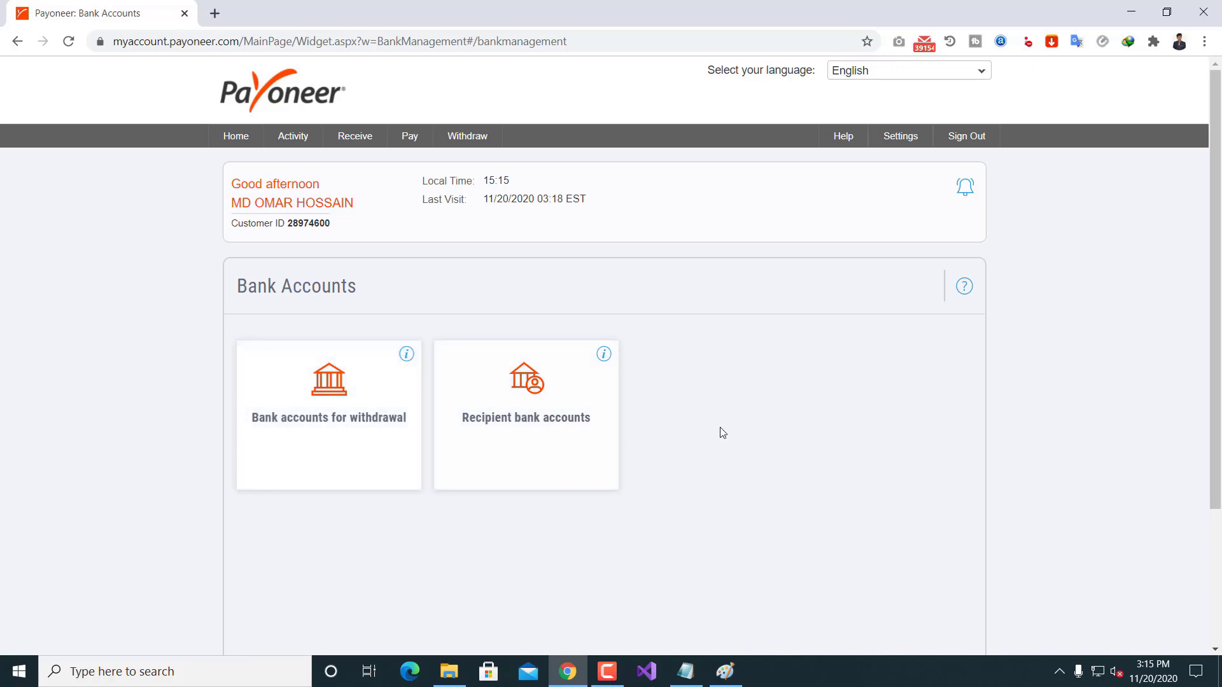
pyautogui.click(605, 355)
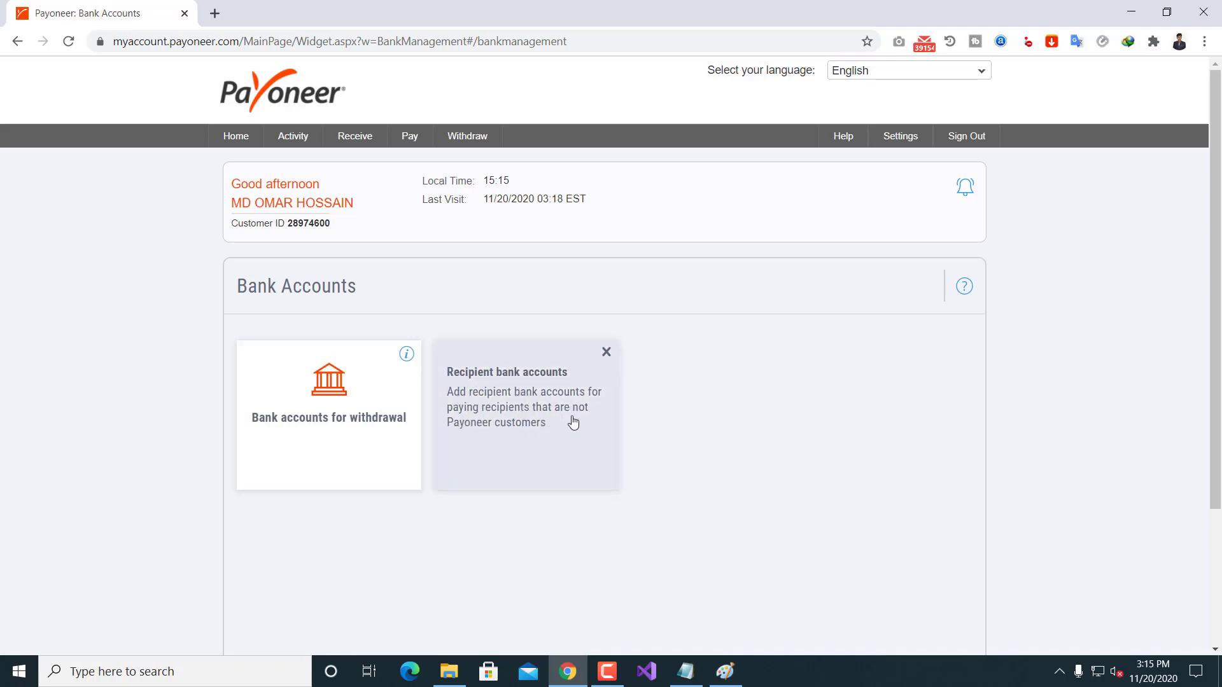
pyautogui.click(607, 354)
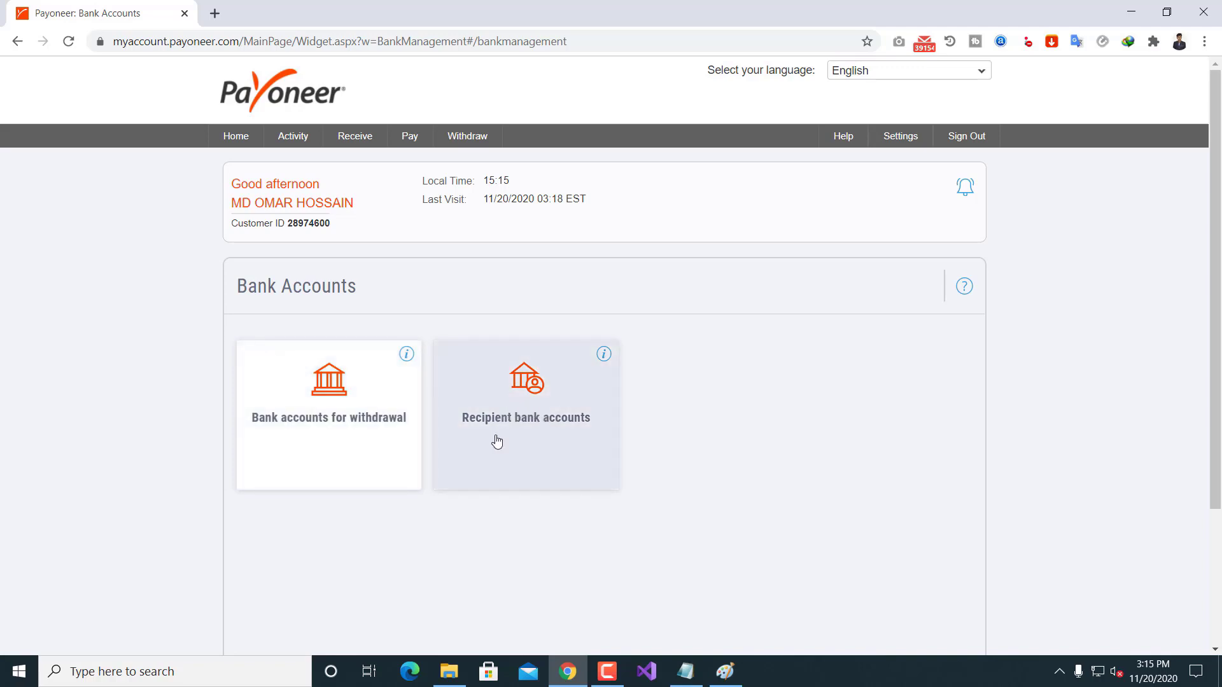
# Step: Browse the recipient and withdrawal account lists, ending on the empty Recipient accounts tab
pyautogui.click(537, 417)
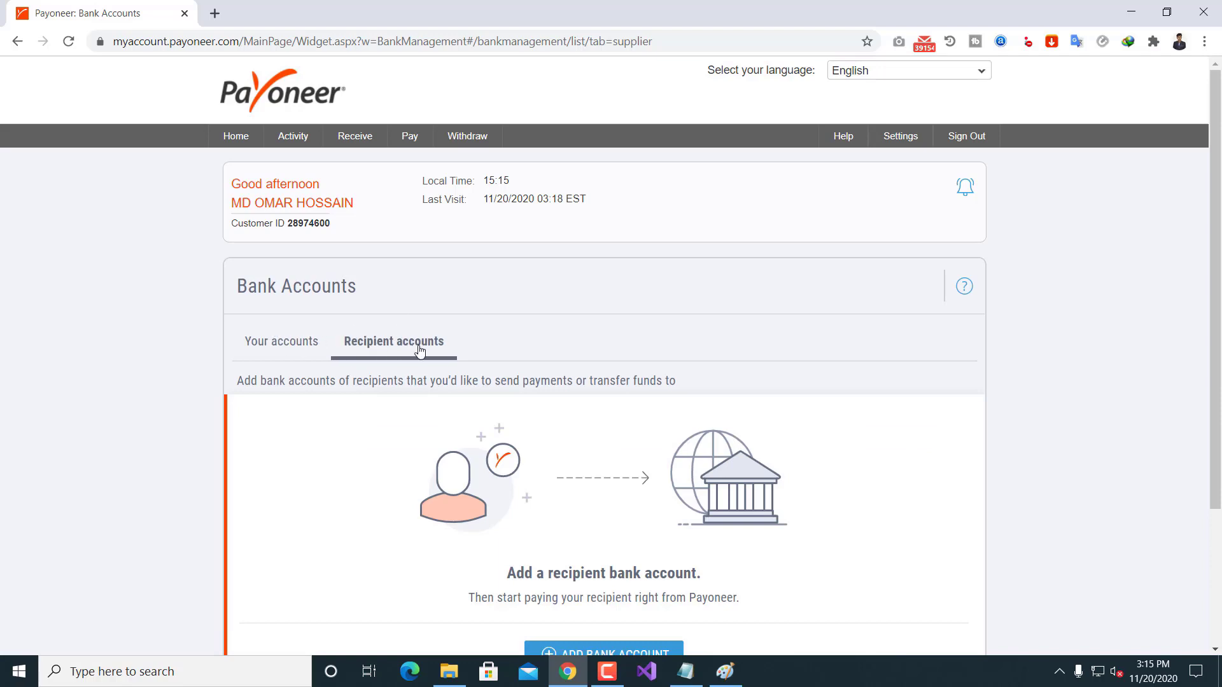
pyautogui.click(262, 345)
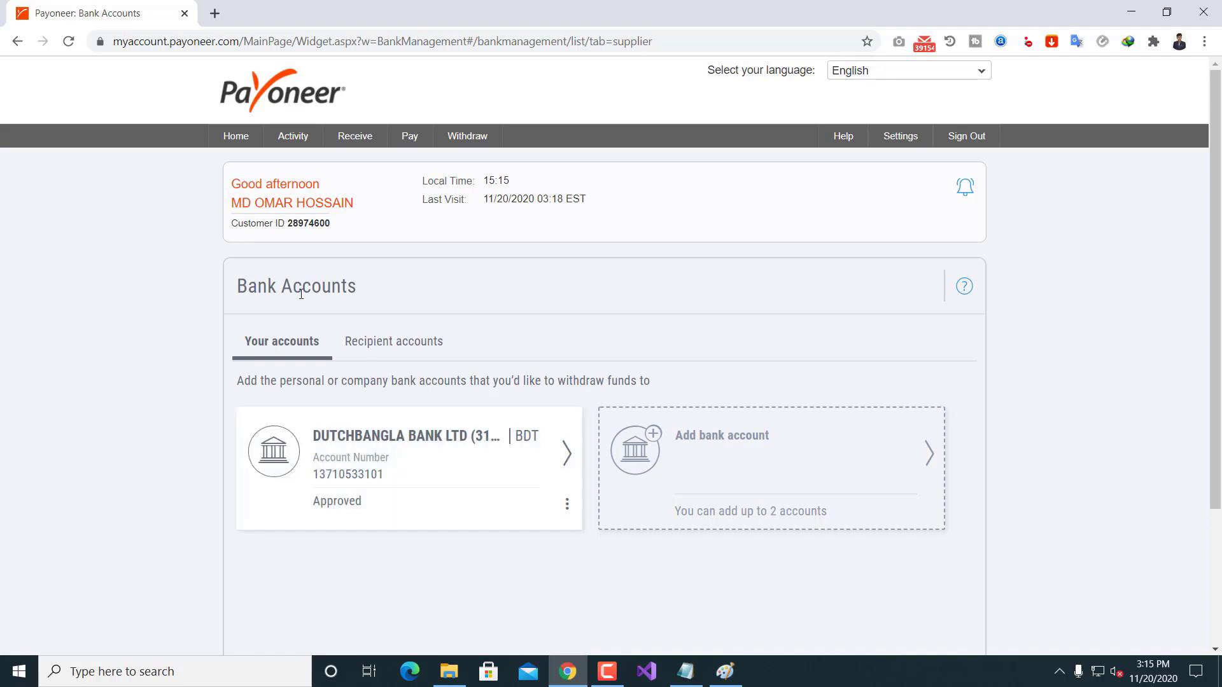
pyautogui.click(899, 136)
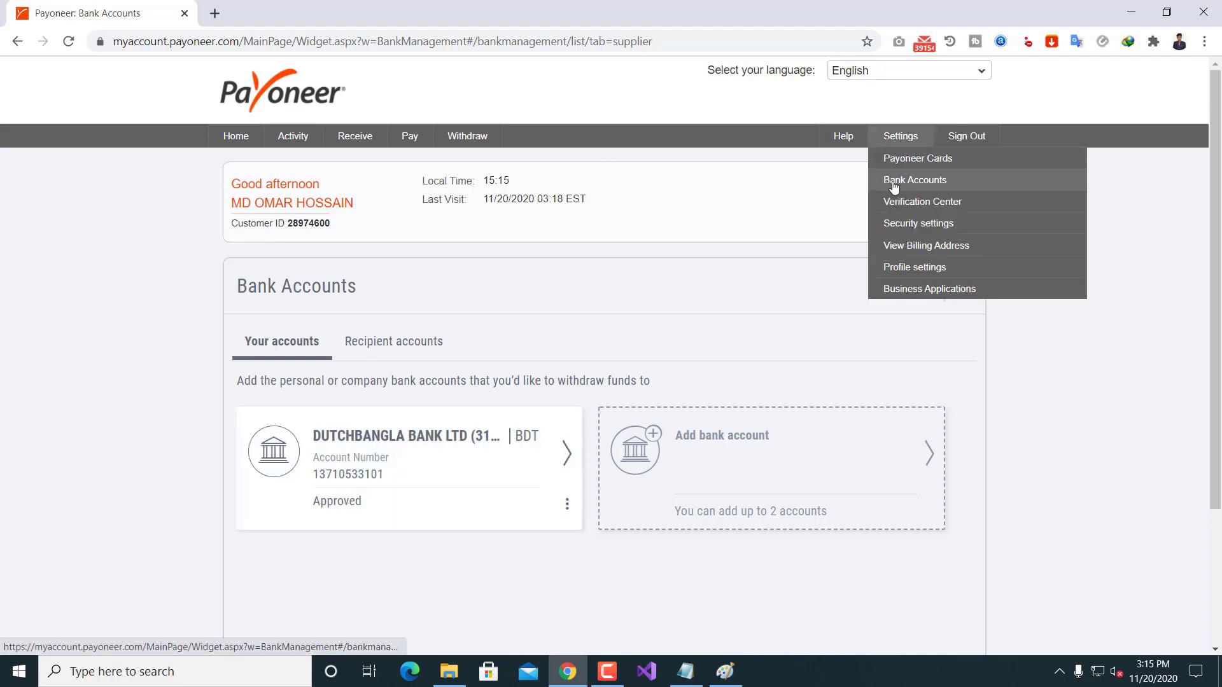
pyautogui.click(894, 183)
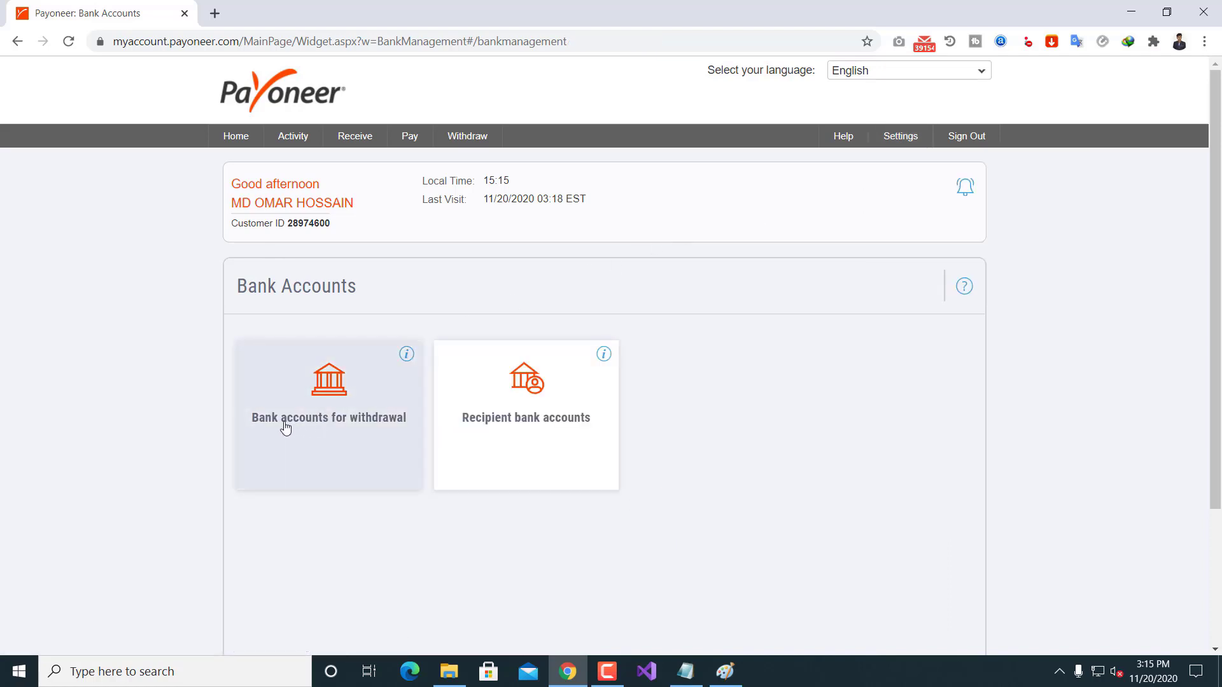
pyautogui.click(377, 415)
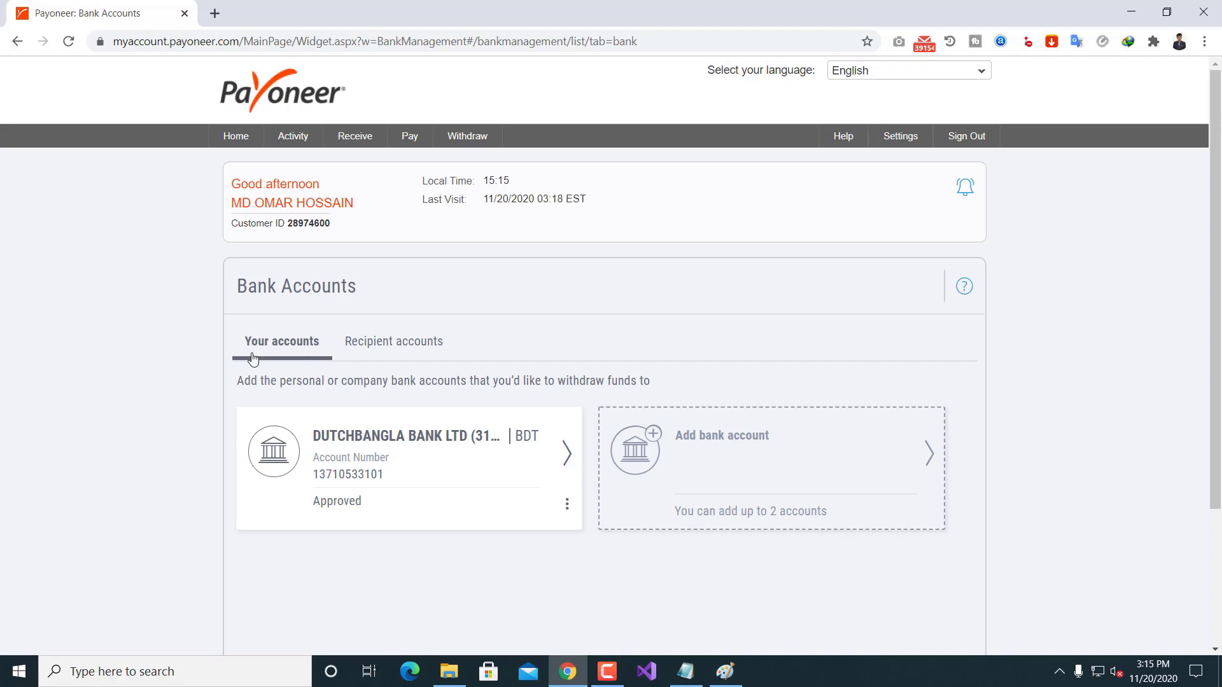
pyautogui.click(431, 353)
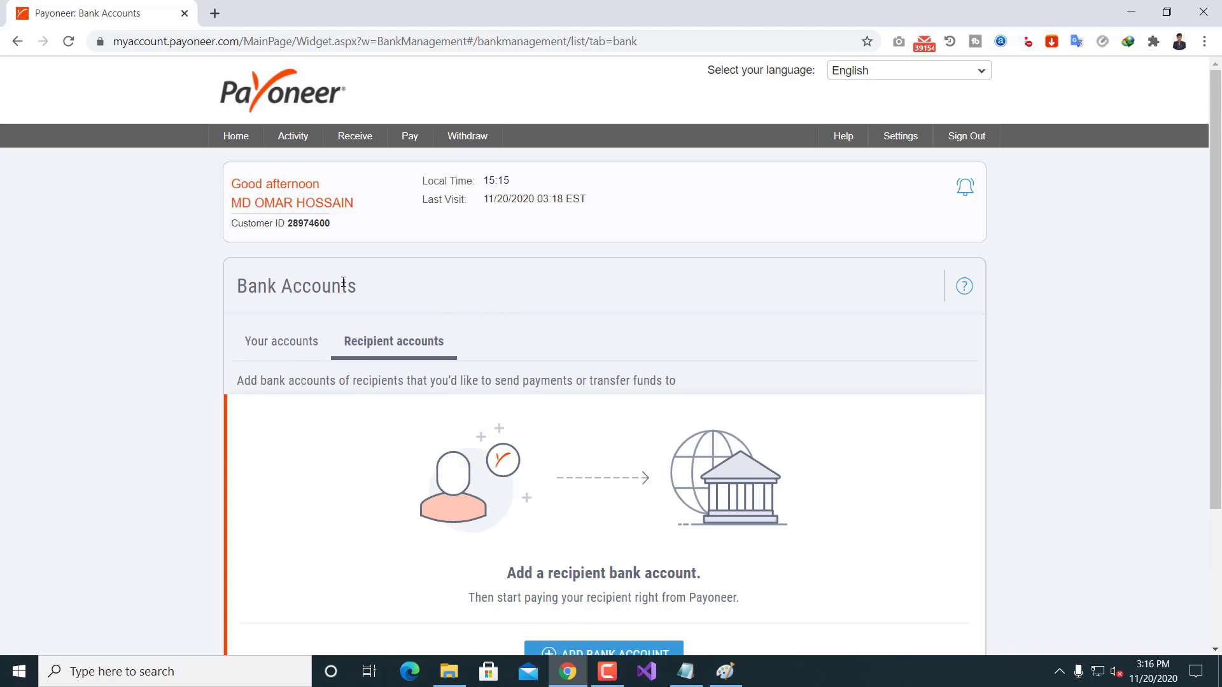
pyautogui.scroll(-1, 407, 297)
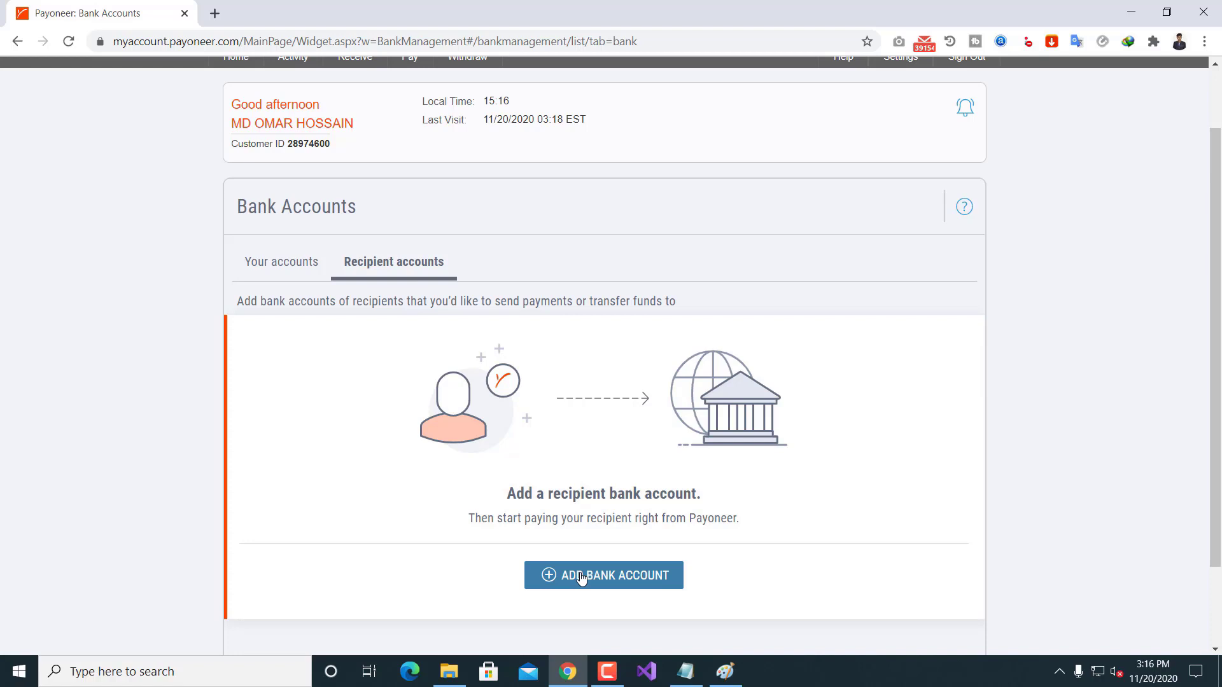
pyautogui.click(265, 266)
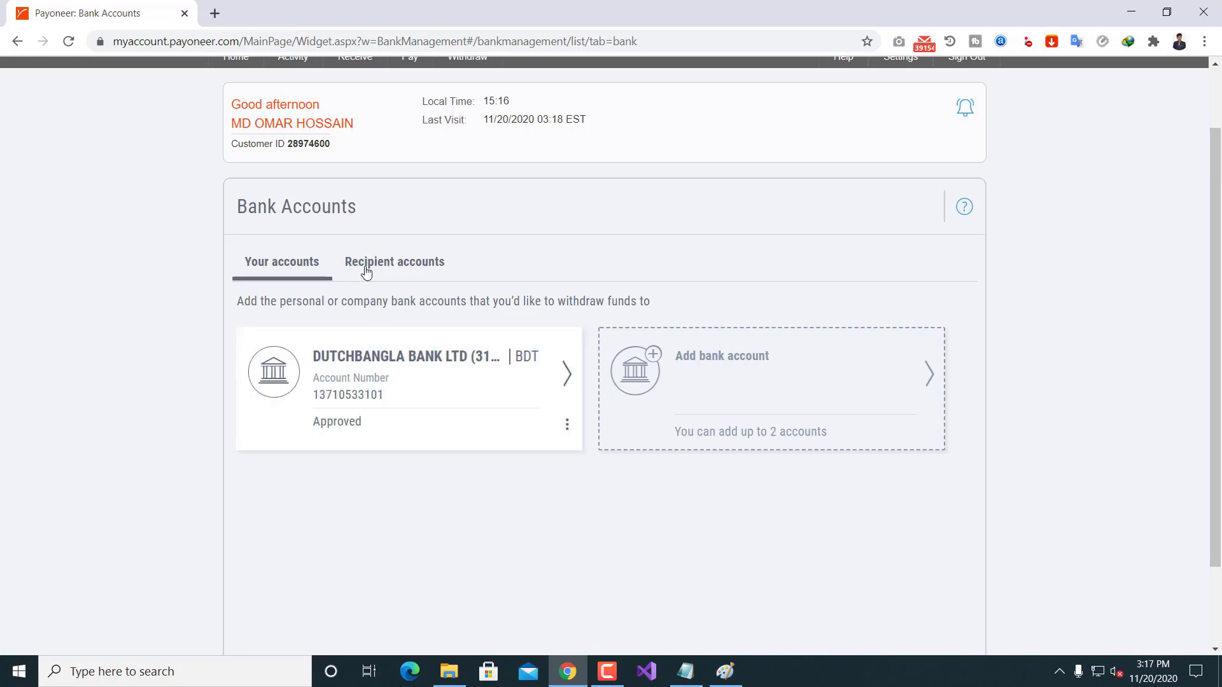
pyautogui.click(367, 272)
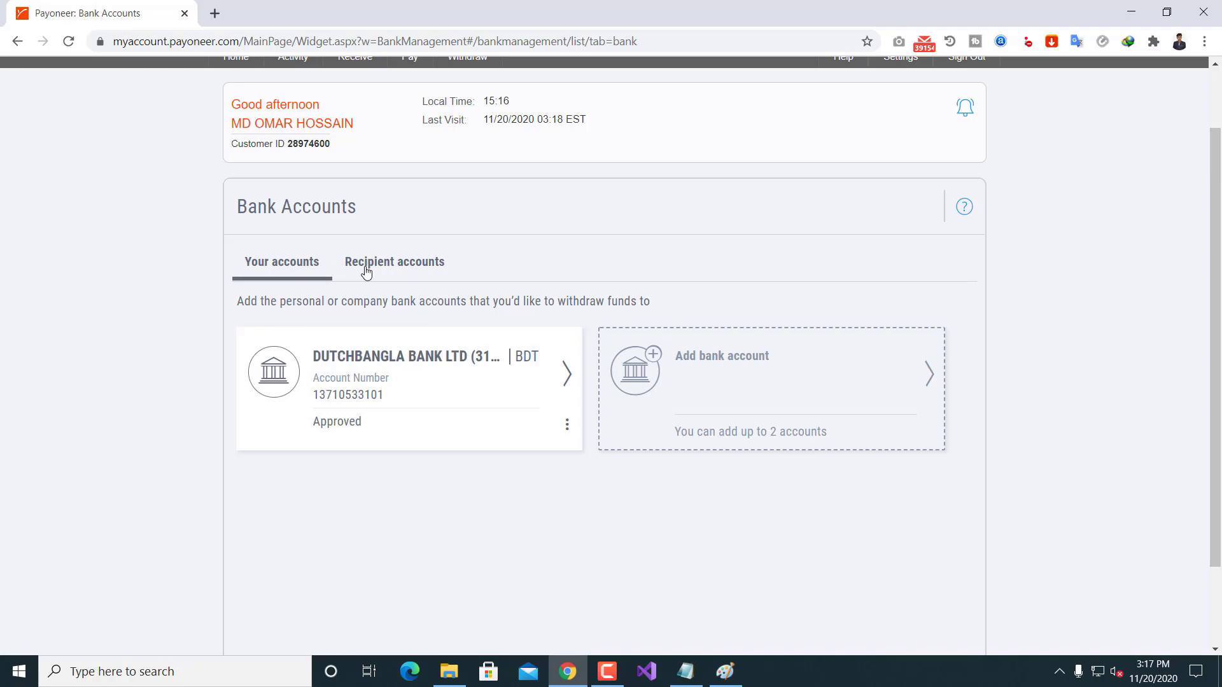
pyautogui.click(398, 270)
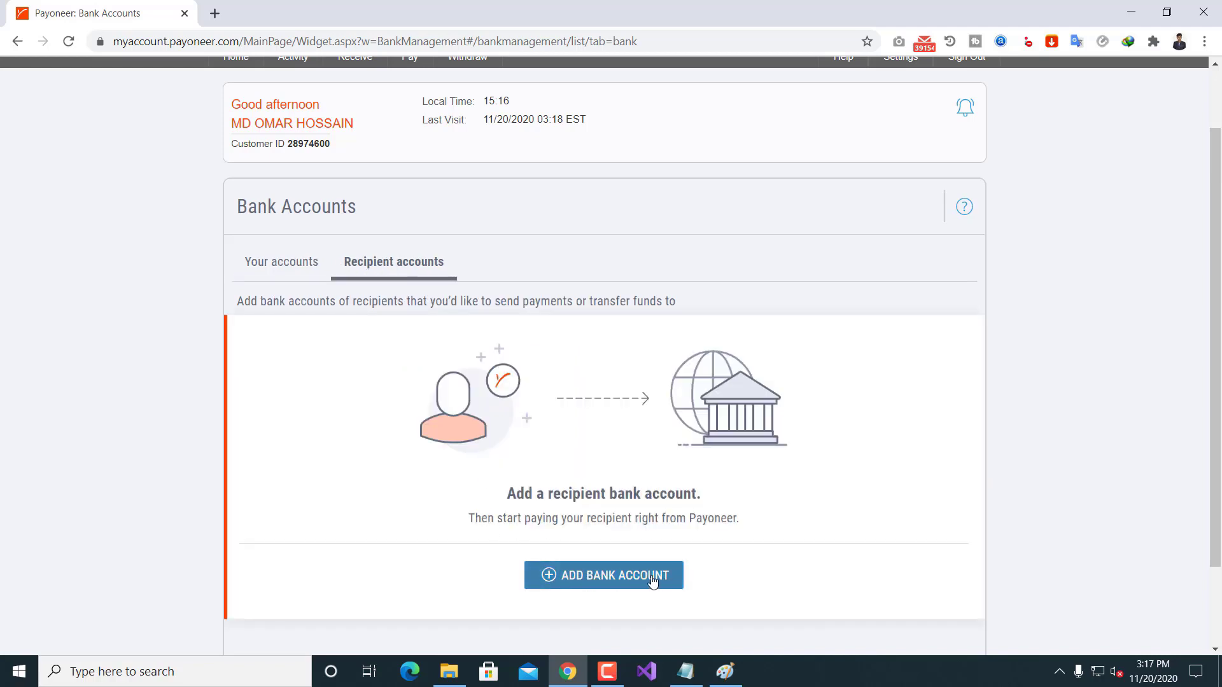
# Step: Start a new recipient bank account with Bangladesh as country and BDT as currency, then continue
pyautogui.click(646, 579)
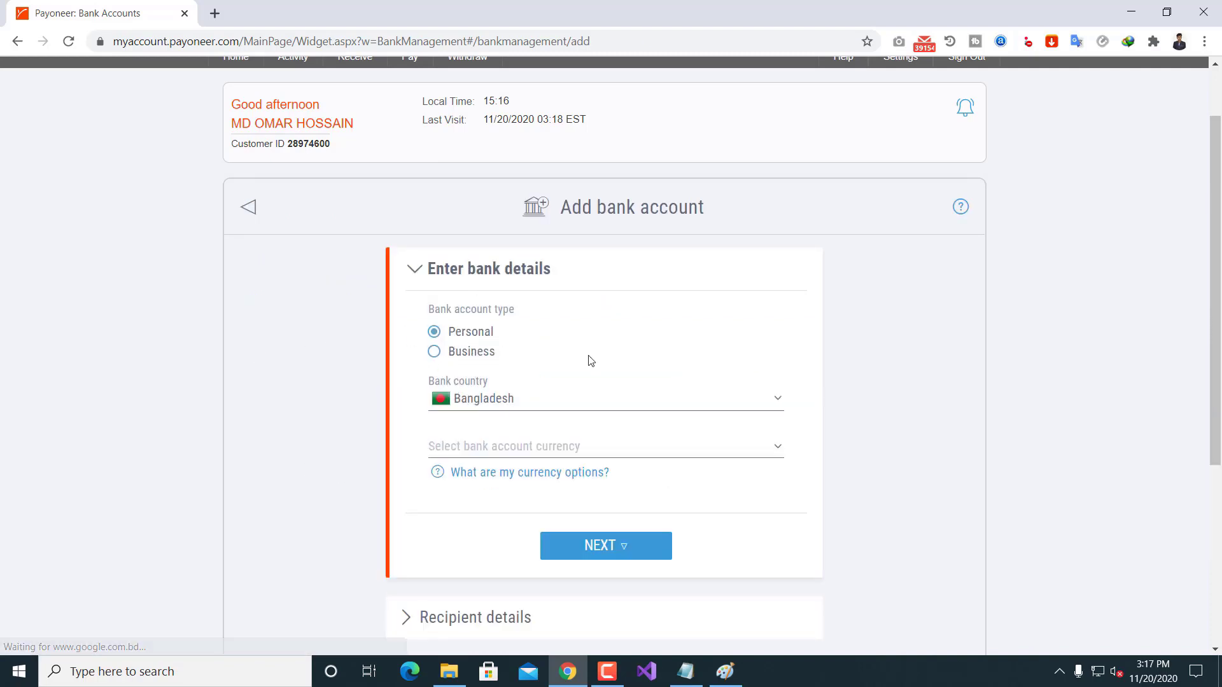
pyautogui.click(507, 403)
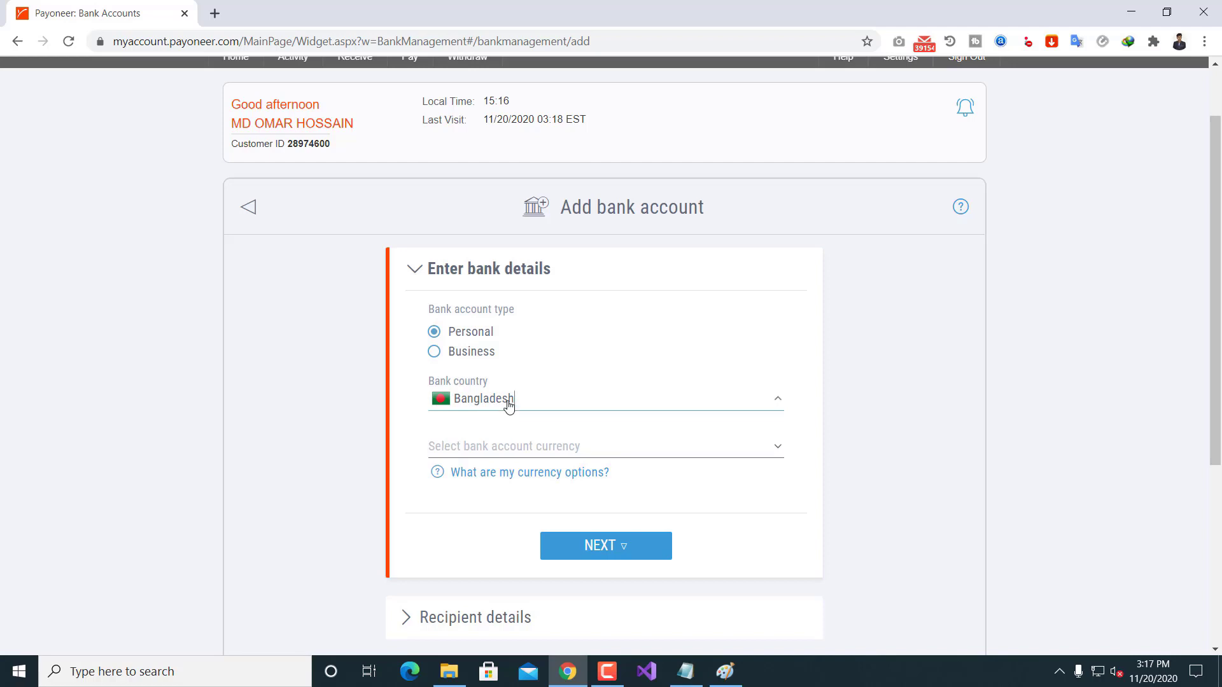
pyautogui.click(597, 385)
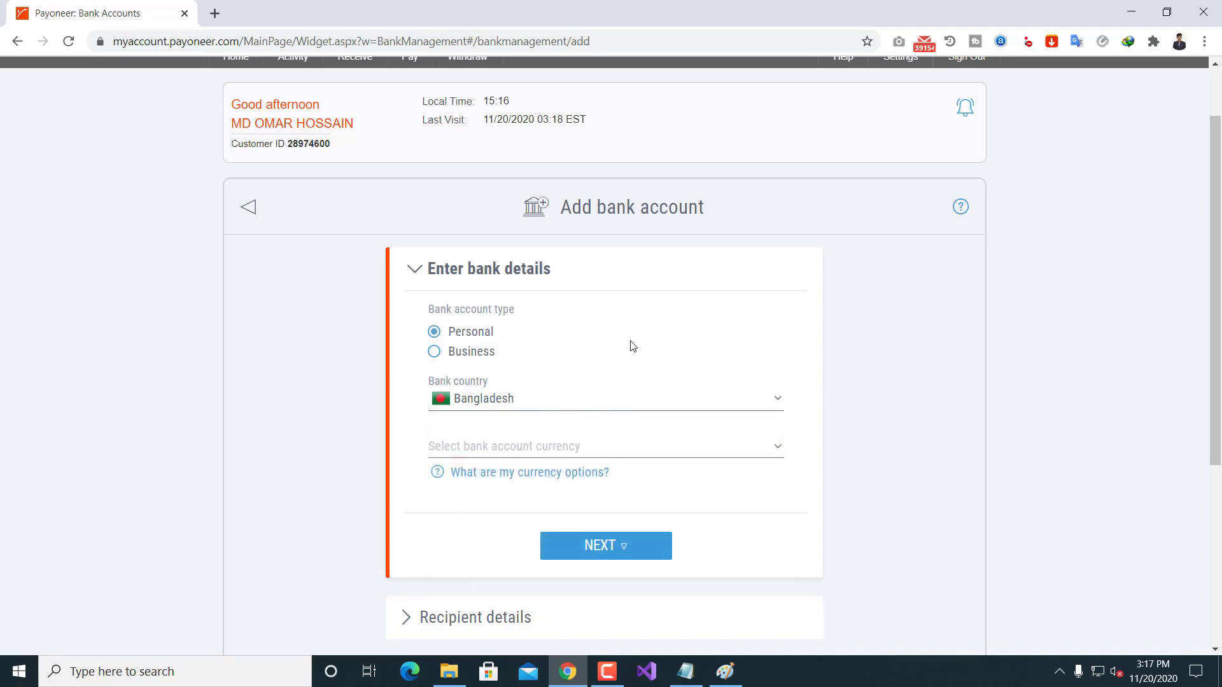
pyautogui.click(493, 453)
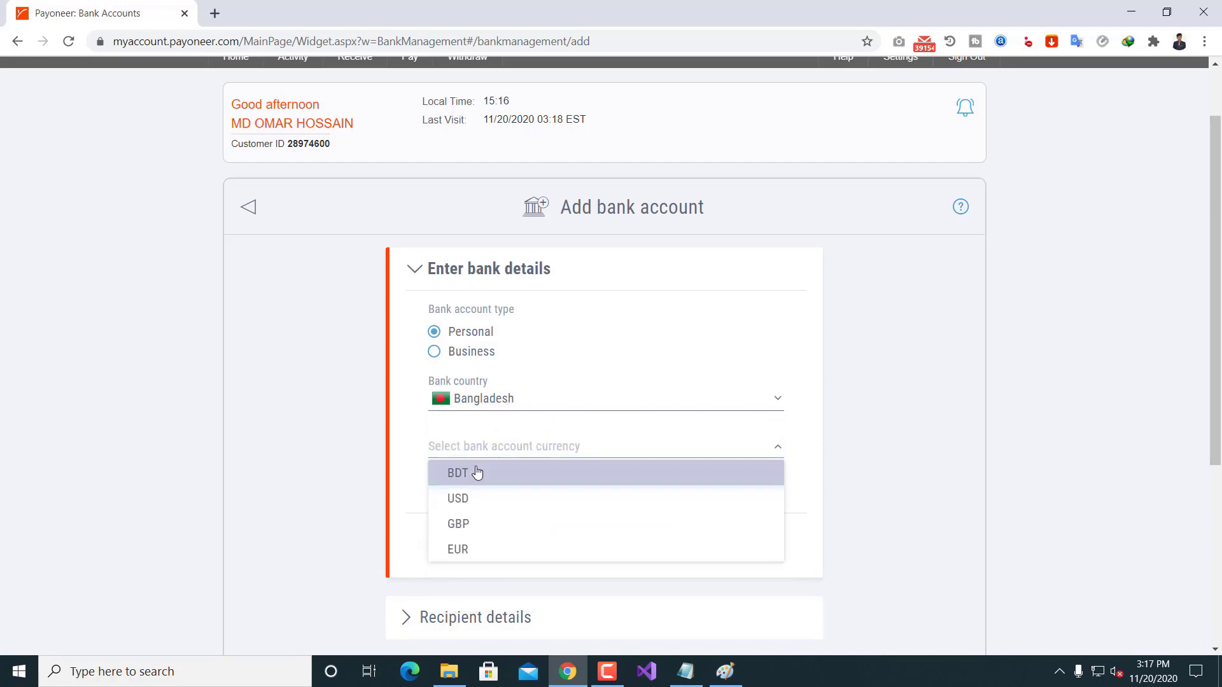
pyautogui.click(477, 471)
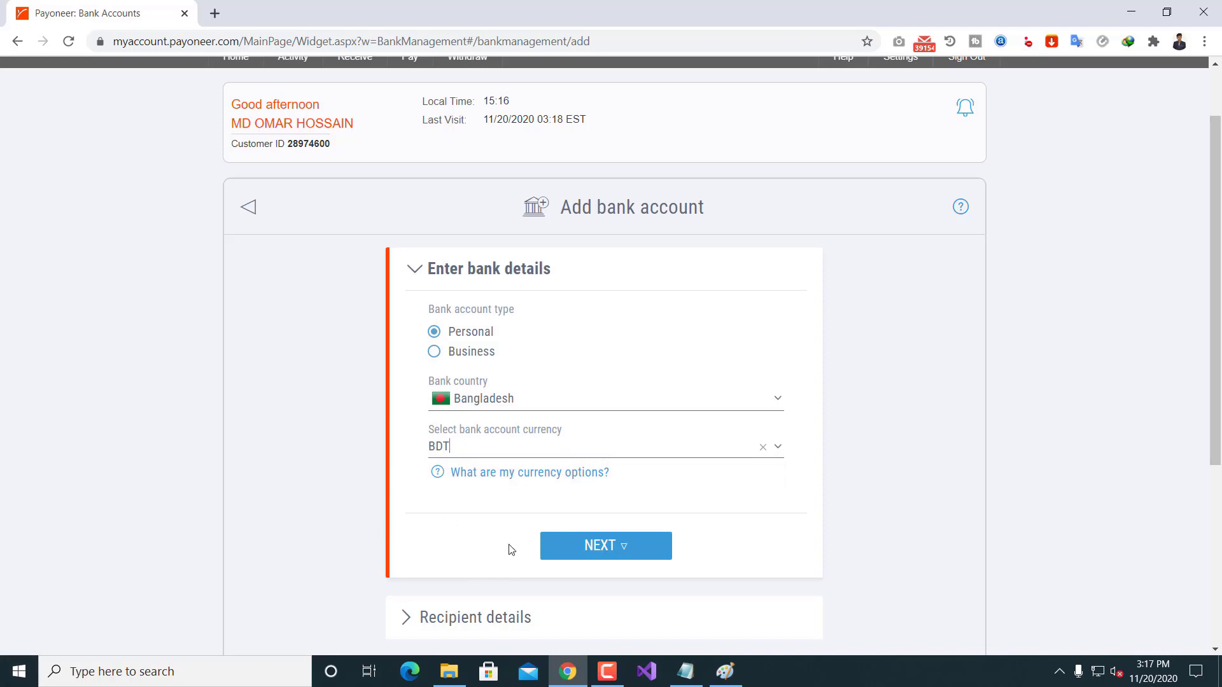
pyautogui.click(612, 541)
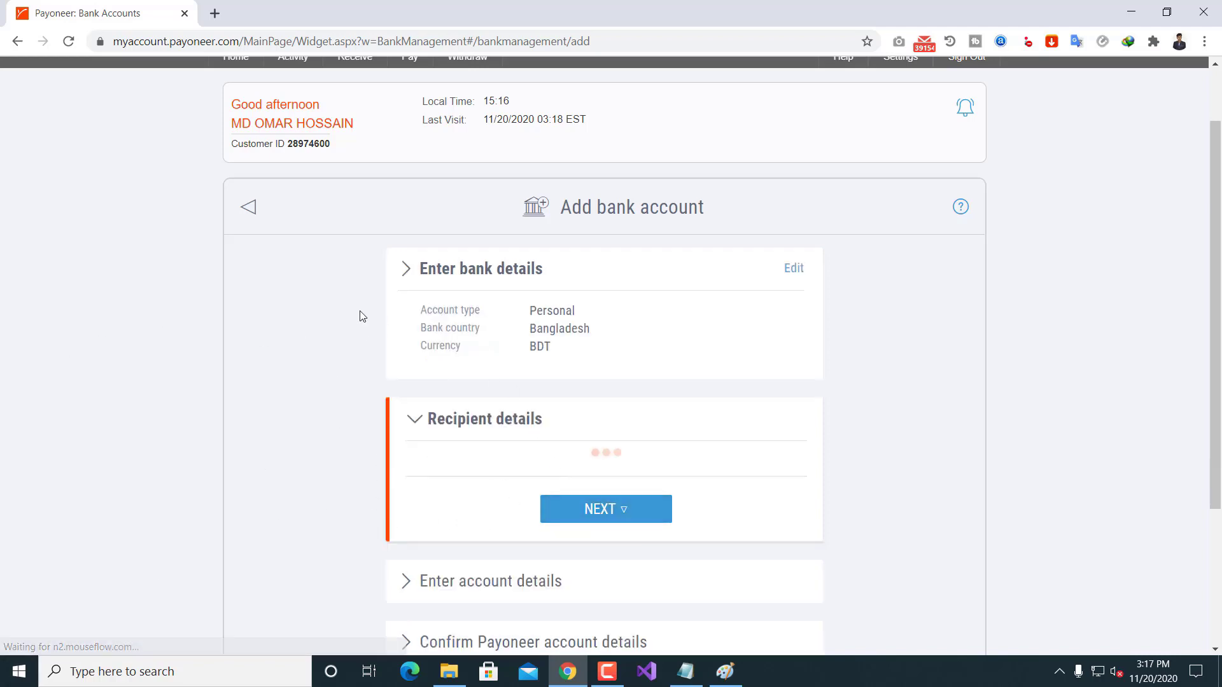
pyautogui.scroll(-3, 382, 346)
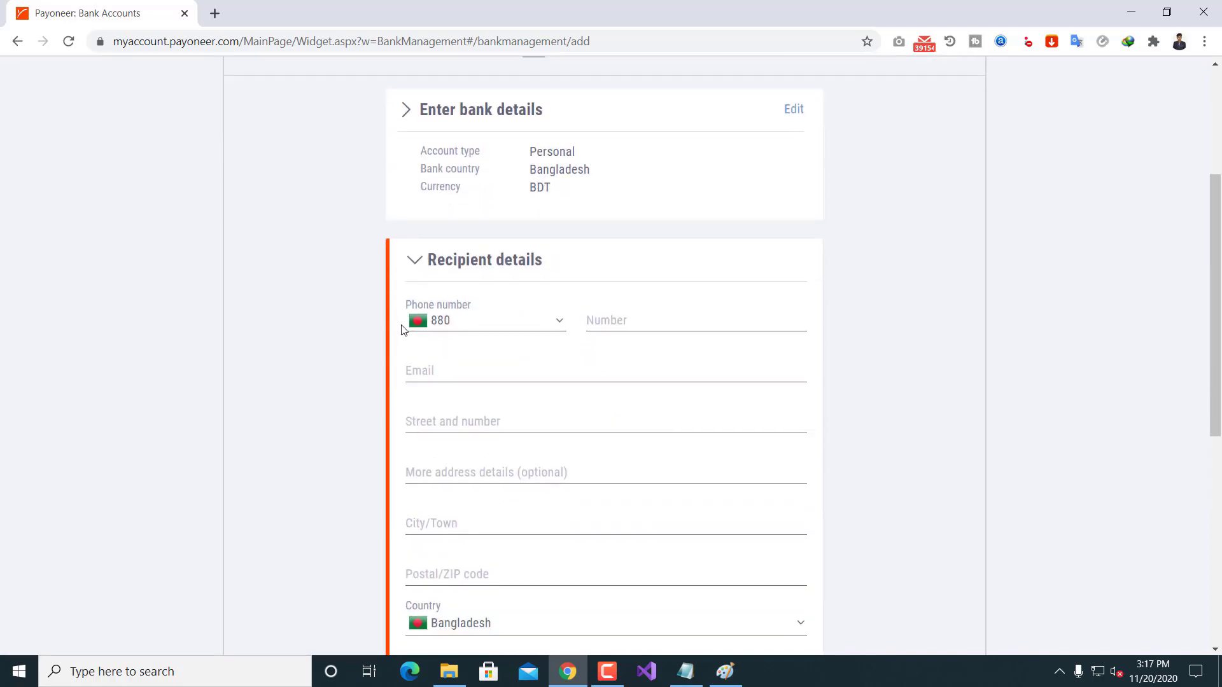
# Step: Enter the recipient's phone number
pyautogui.click(623, 318)
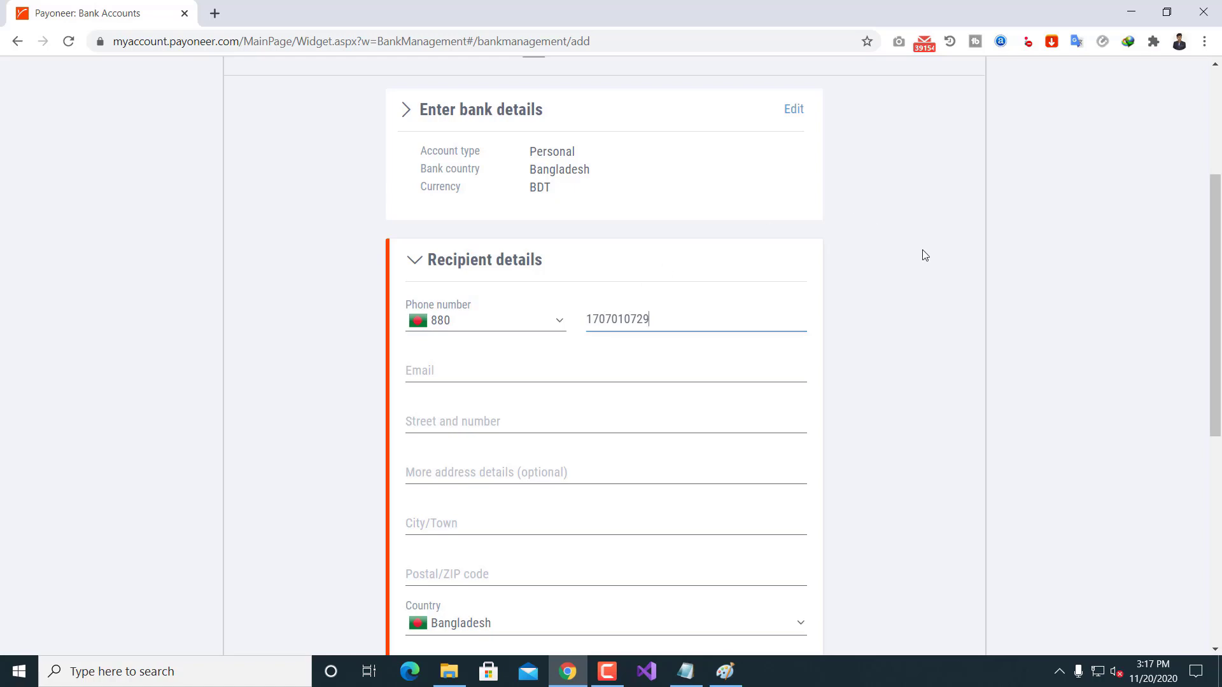
pyautogui.click(902, 285)
# Step: Autofill the recipient's email and address from Chrome, then clear the Street field
pyautogui.click(457, 367)
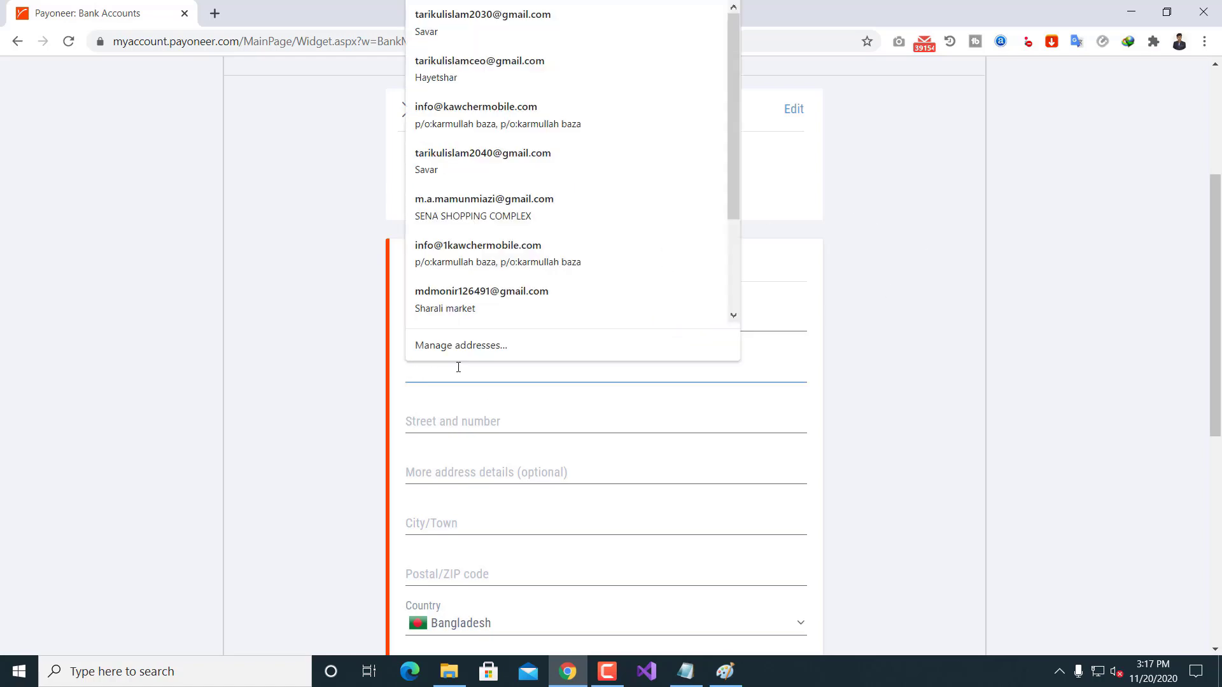
pyautogui.click(479, 69)
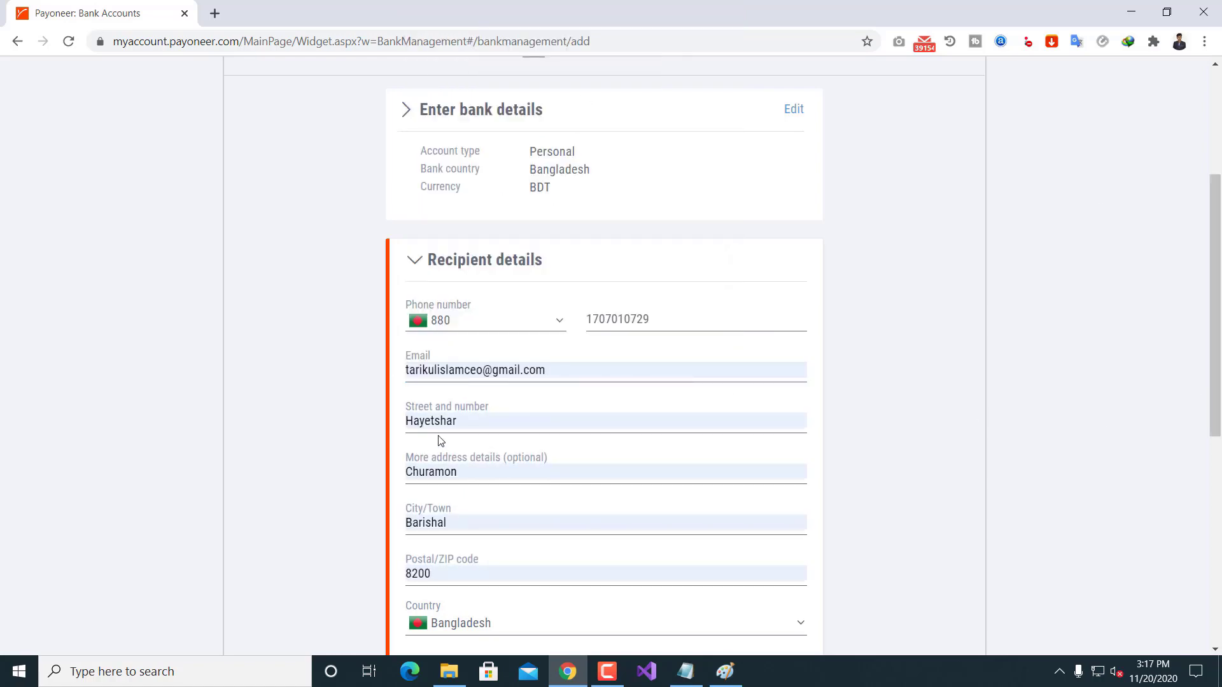
pyautogui.scroll(-1, 442, 441)
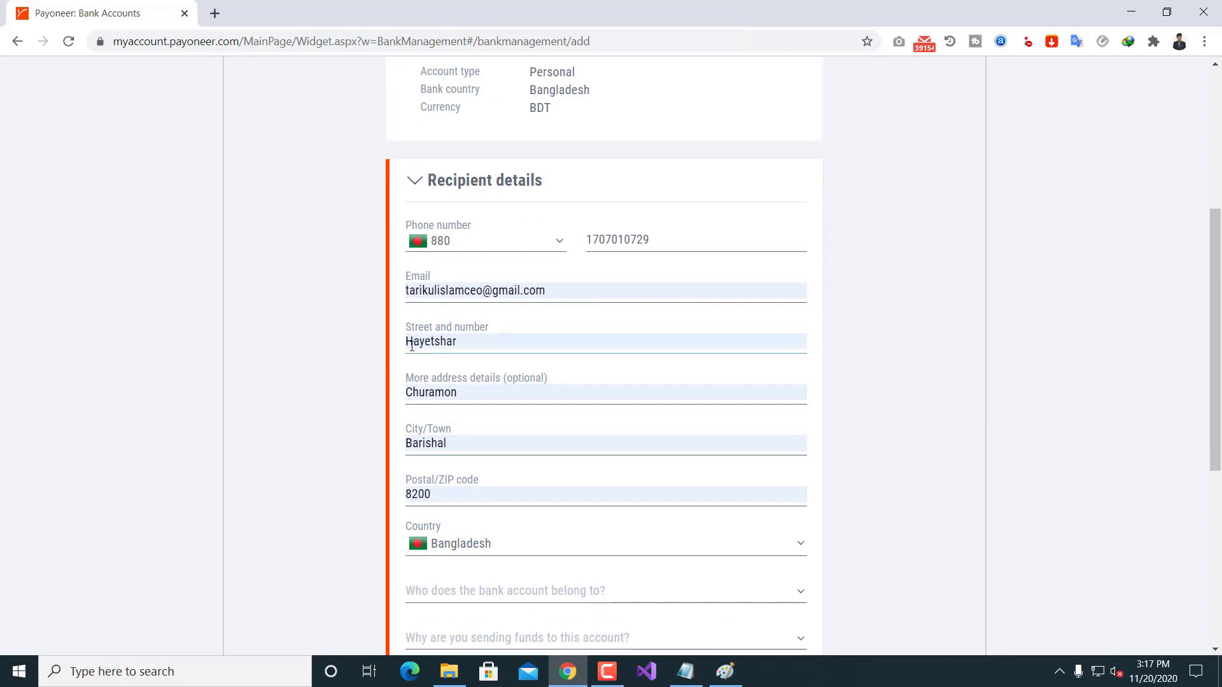
pyautogui.doubleClick(484, 345)
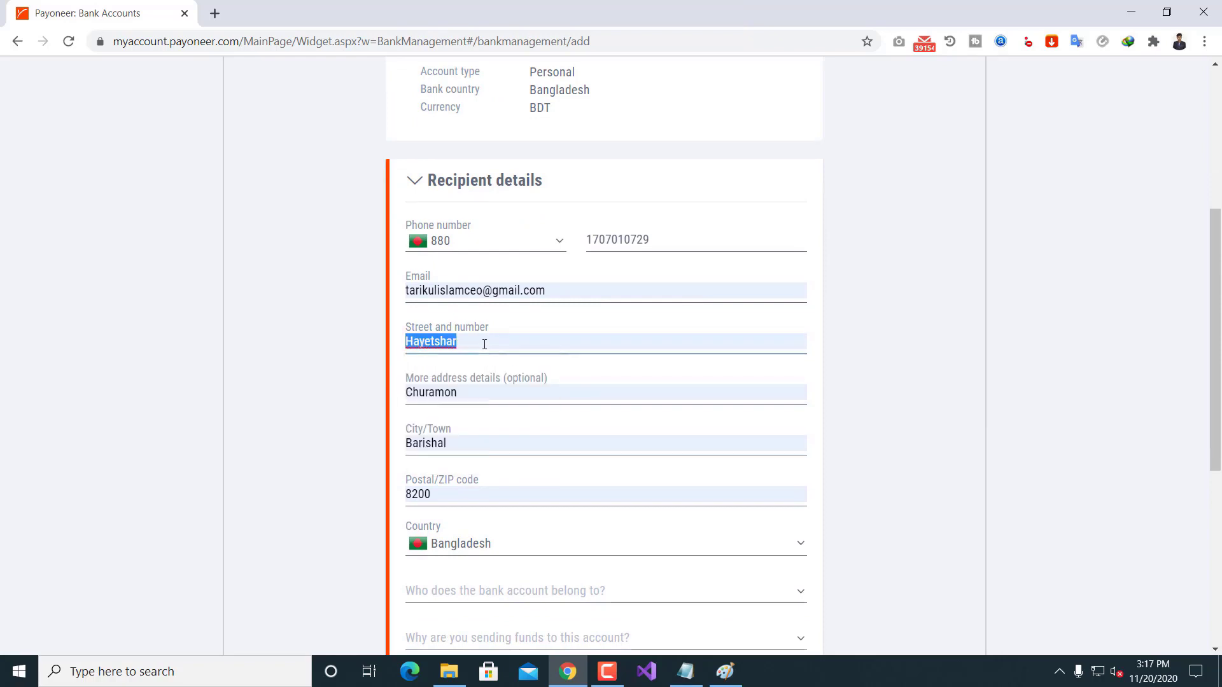
pyautogui.press('BackSpace')
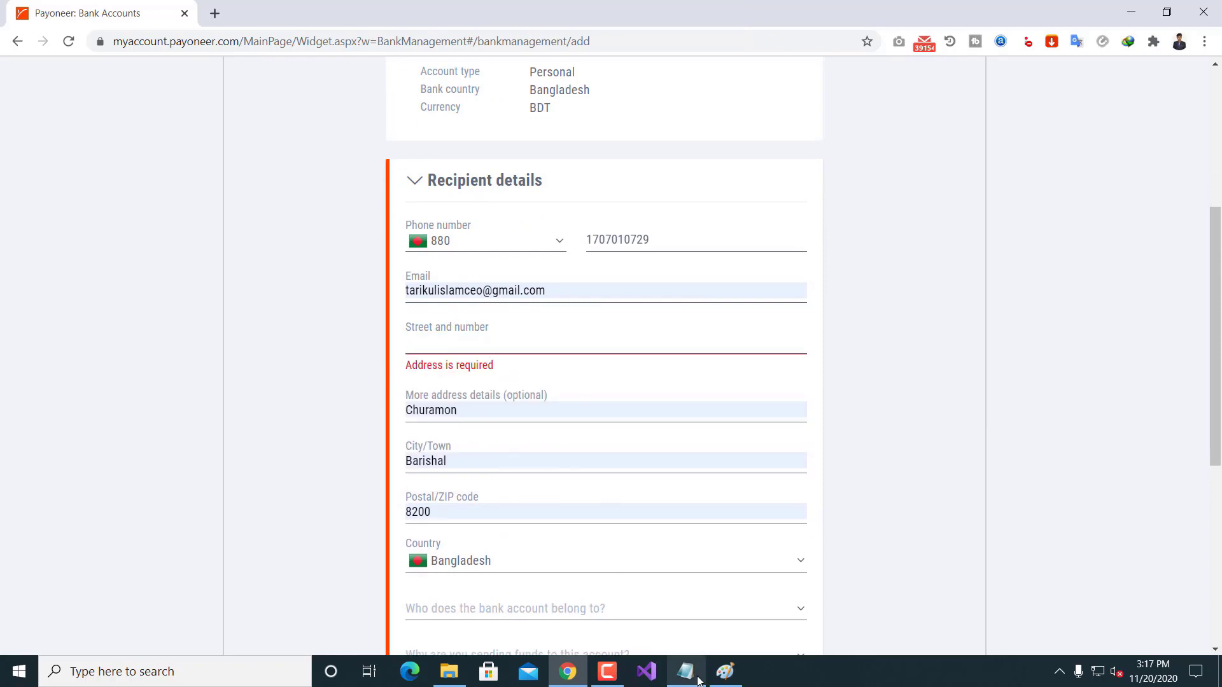
# Step: Fill the Street field with the house and ward line from Notepad, replacing the invalid road address
pyautogui.click(685, 671)
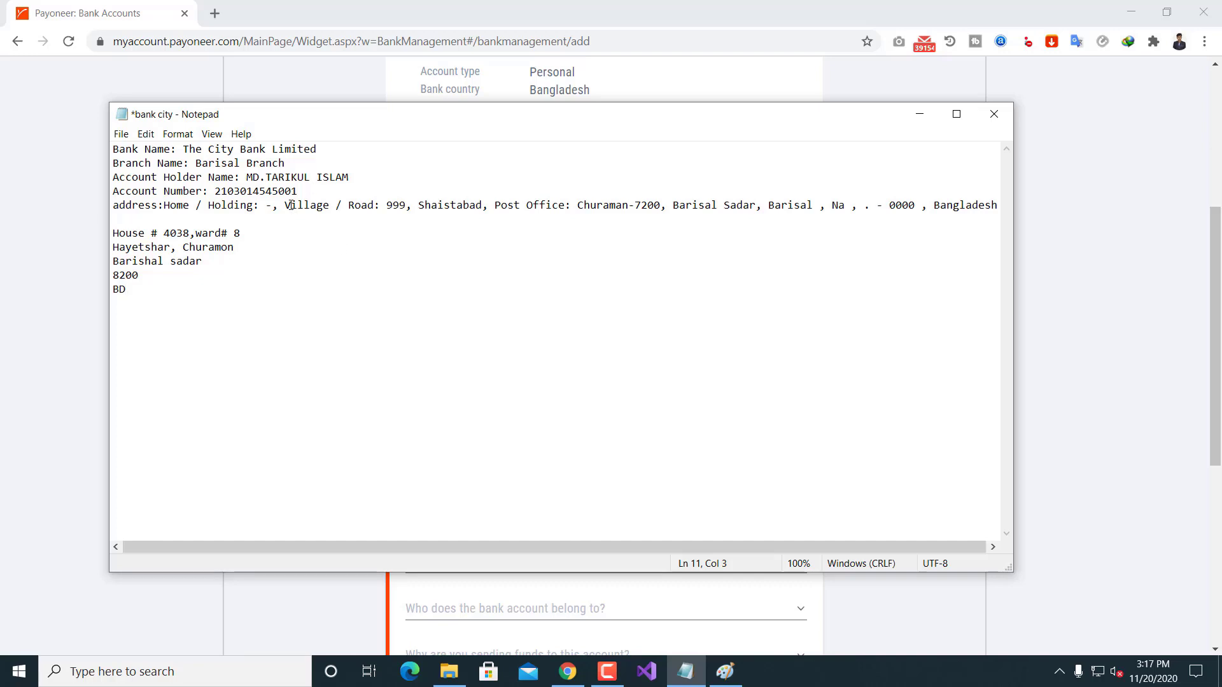
pyautogui.moveTo(345, 203); pyautogui.dragTo(485, 209)
pyautogui.hotkey('ctrl', 'c')
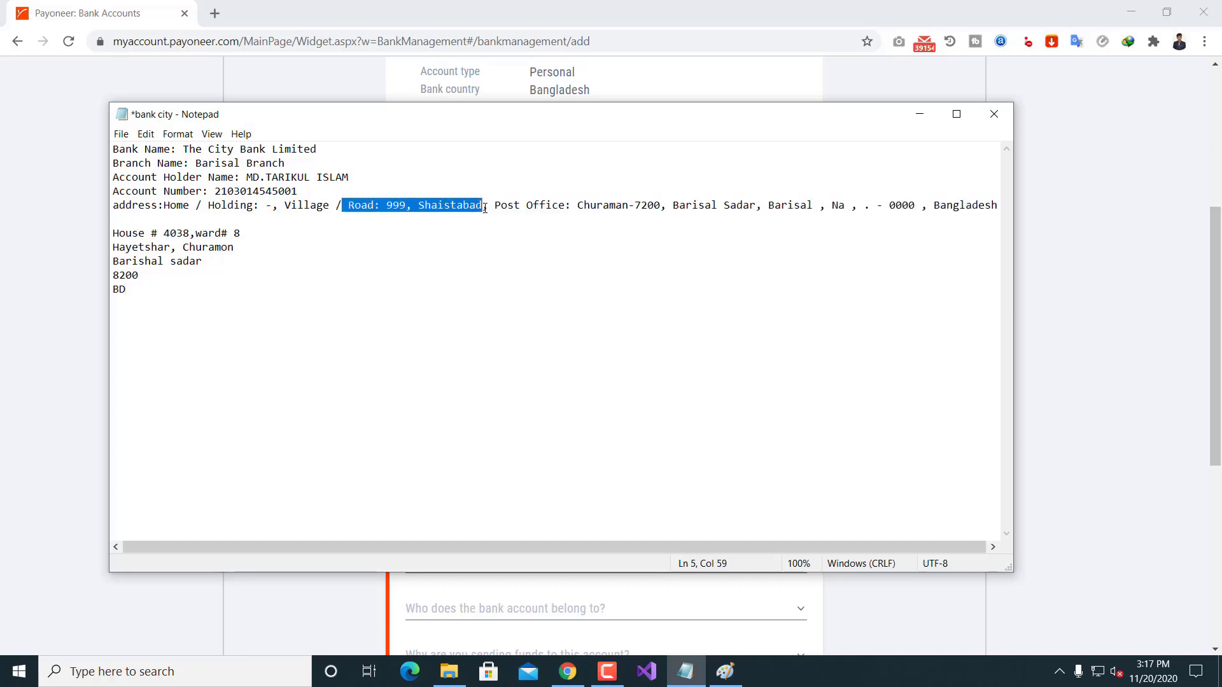
pyautogui.click(919, 114)
pyautogui.click(503, 340)
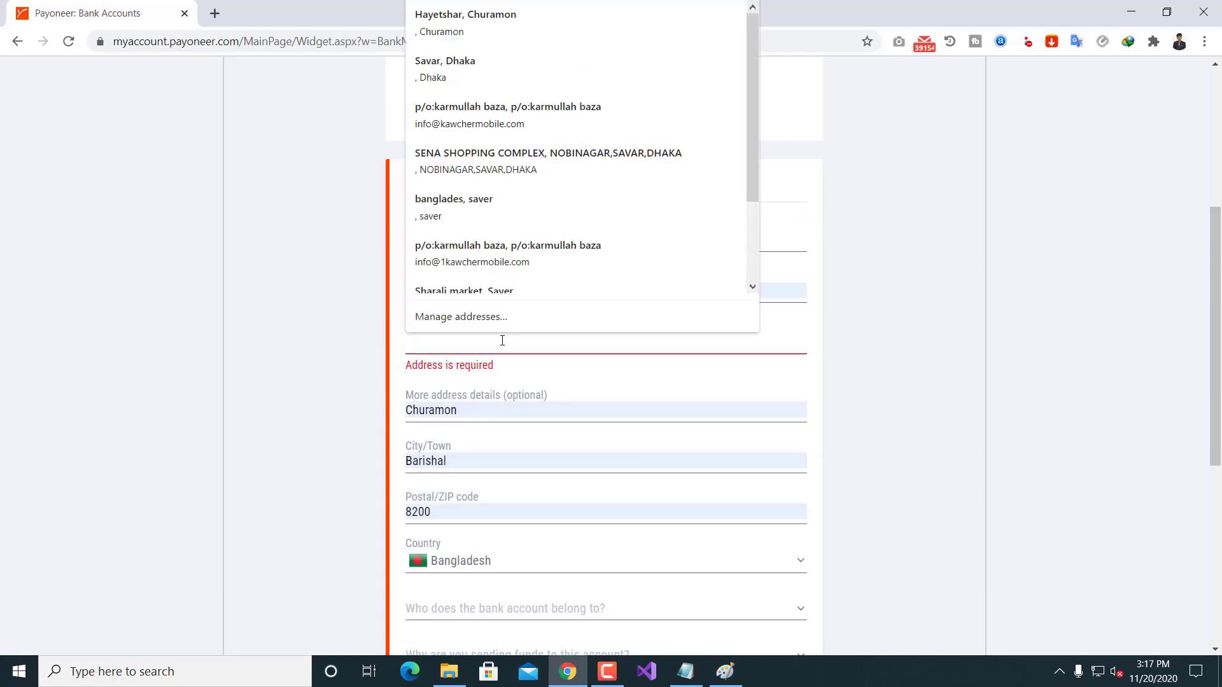
pyautogui.hotkey('ctrl', 'v')
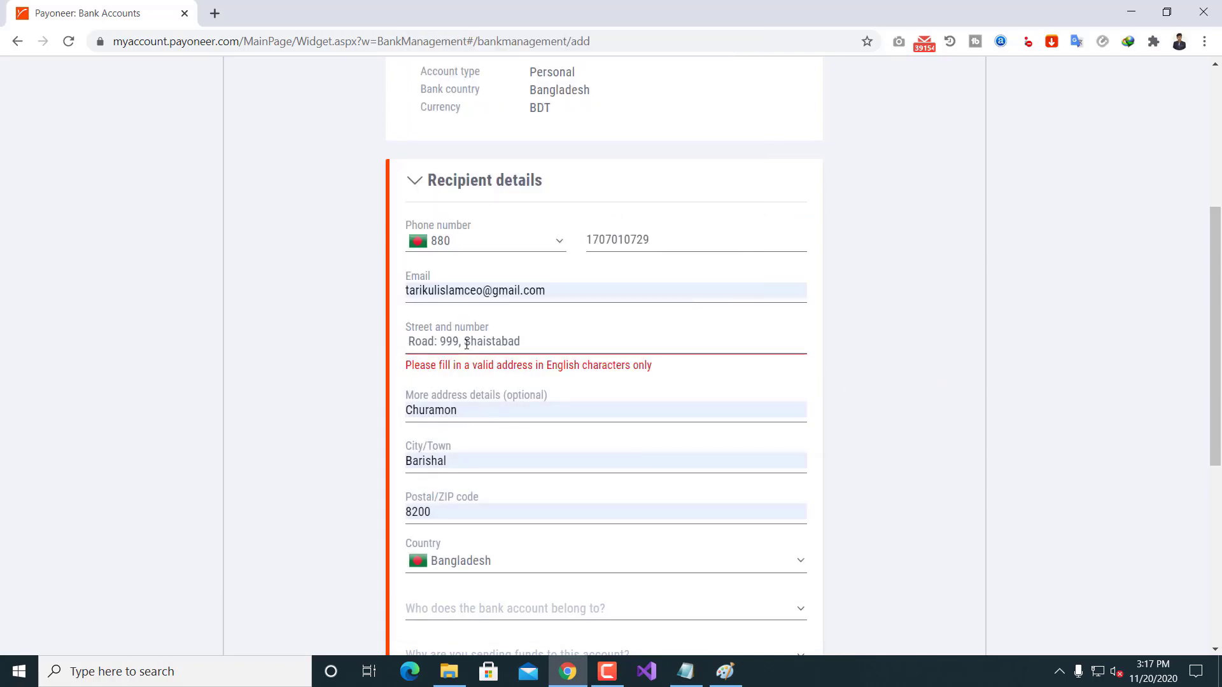
pyautogui.doubleClick(472, 409)
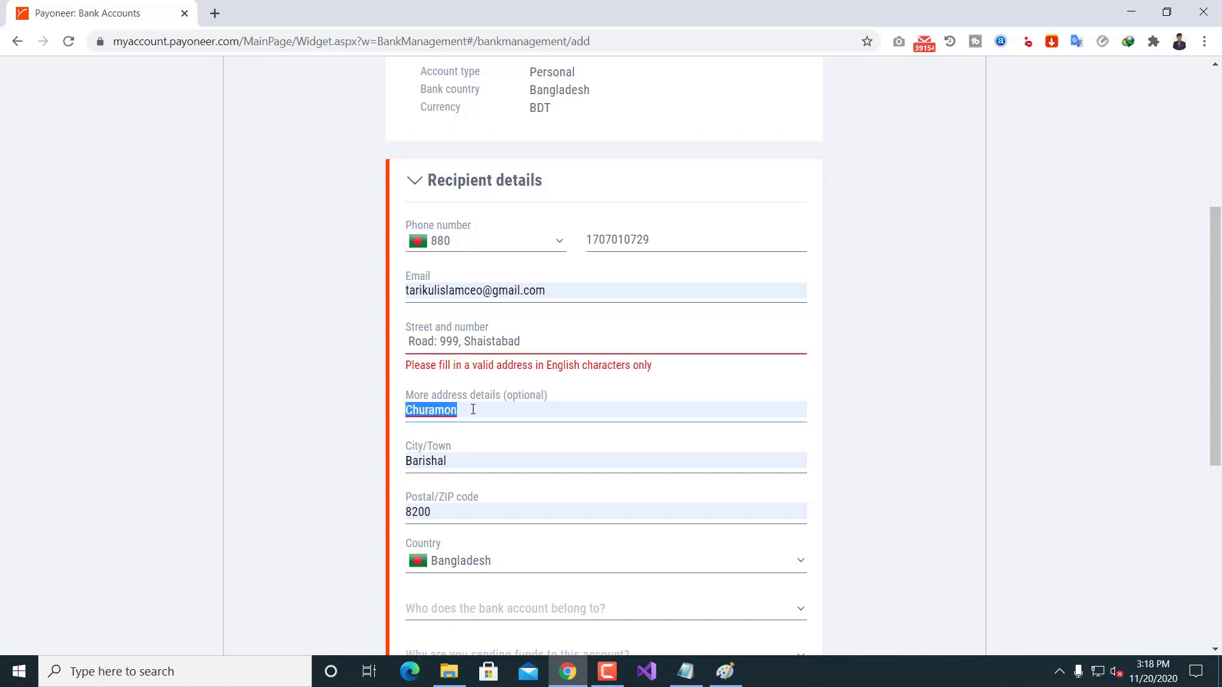
pyautogui.tripleClick(566, 341)
pyautogui.press('BackSpace')
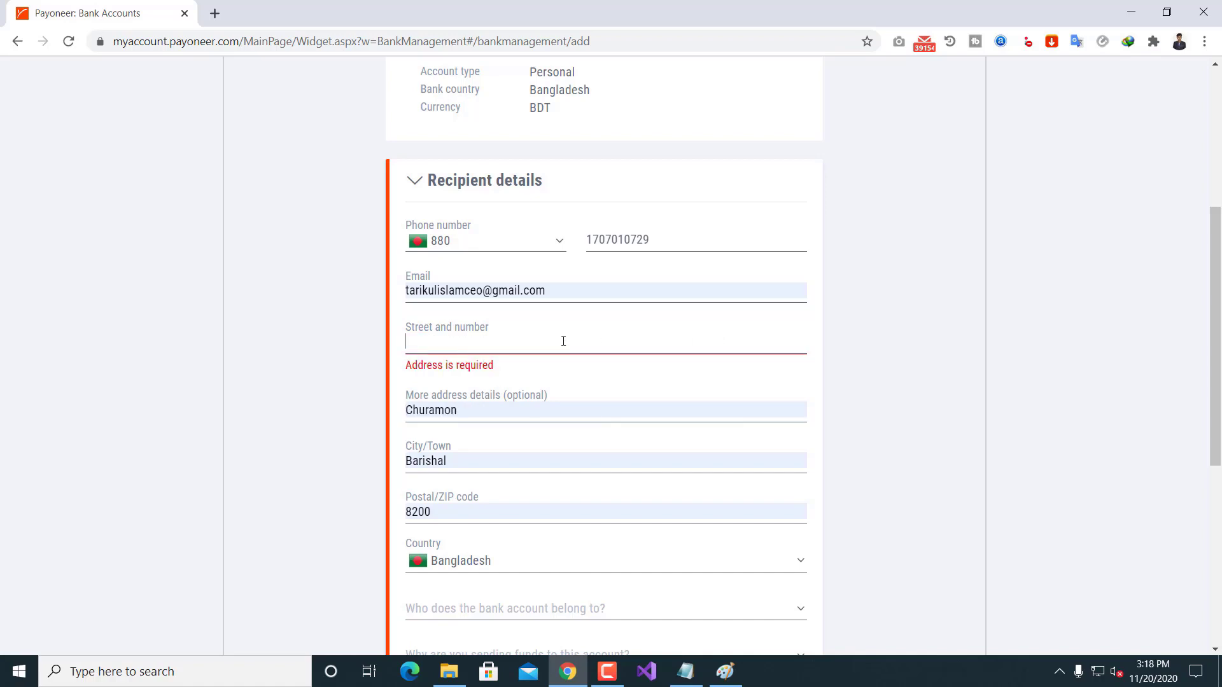
pyautogui.click(685, 671)
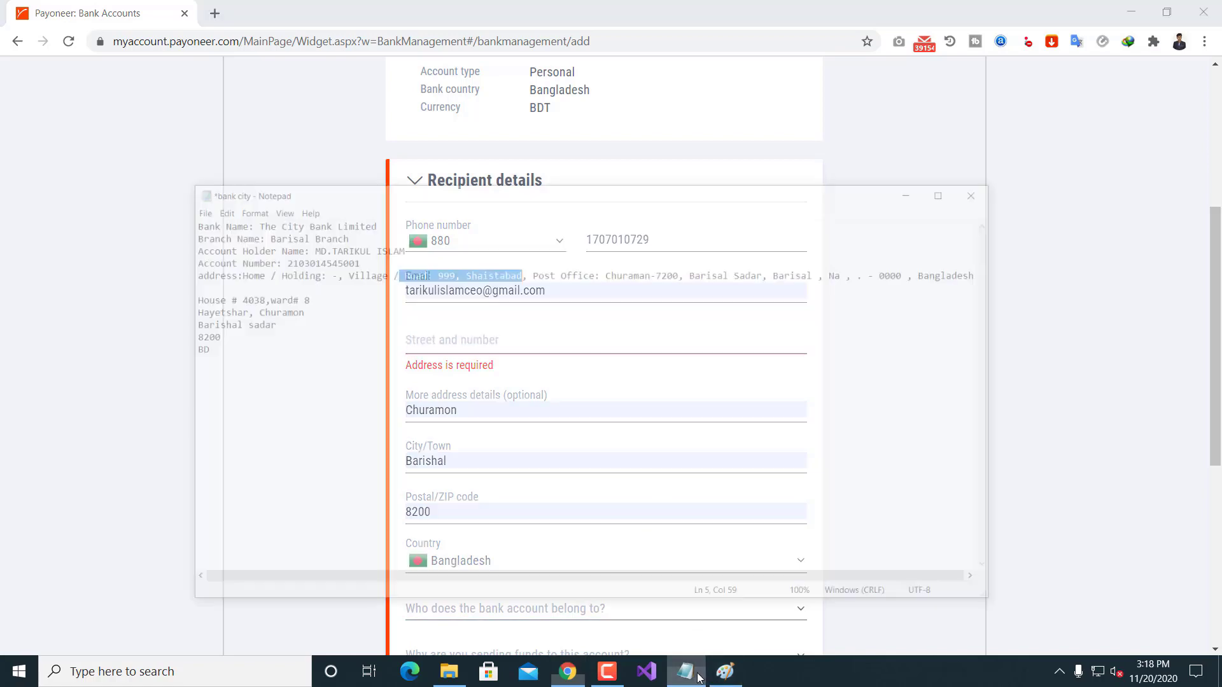
pyautogui.click(350, 313)
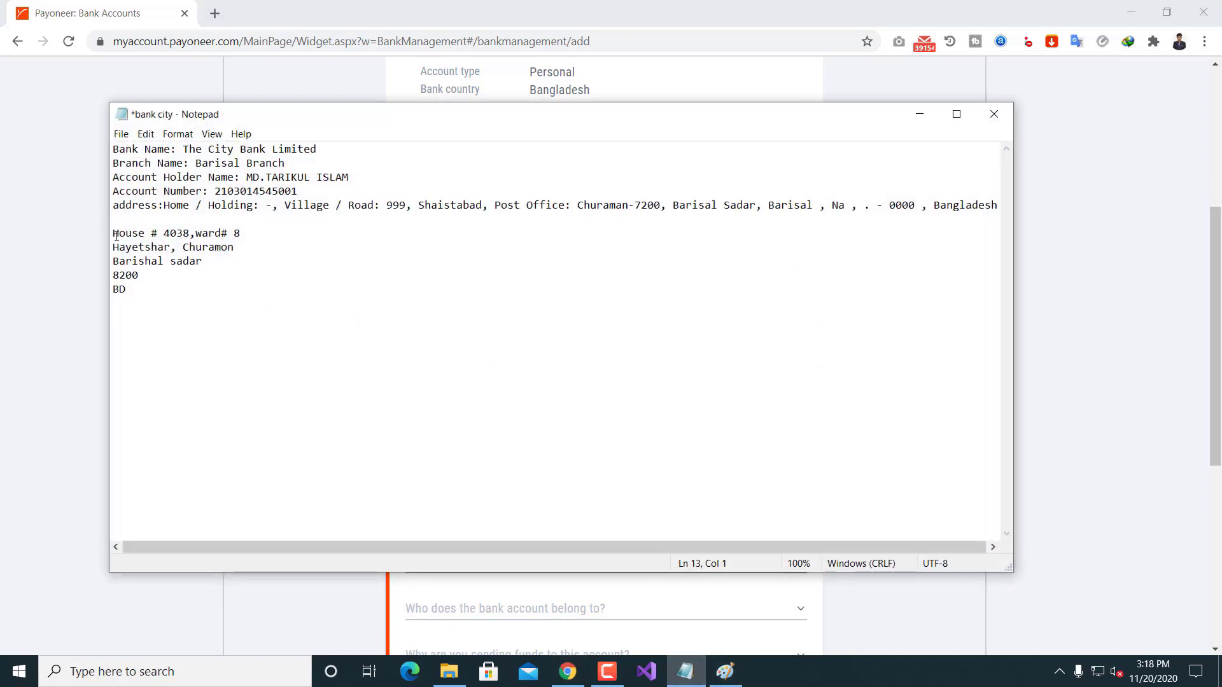
pyautogui.moveTo(115, 233); pyautogui.dragTo(260, 234)
pyautogui.hotkey('ctrl', 'c')
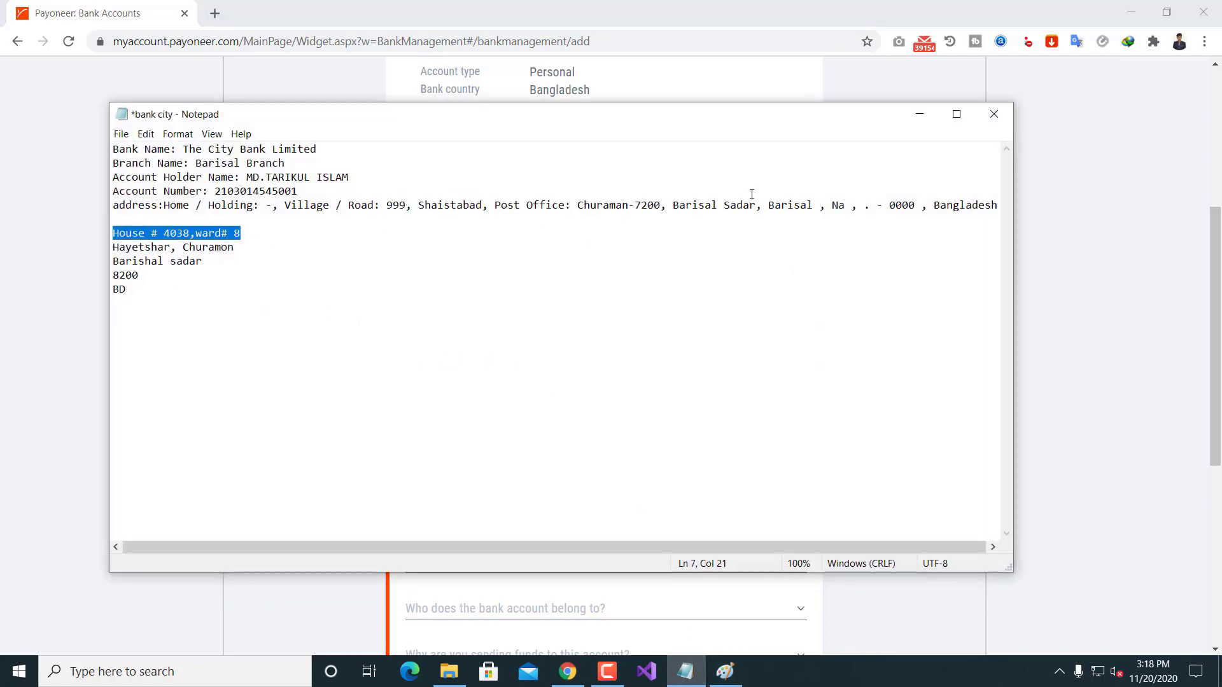
pyautogui.click(919, 114)
pyautogui.click(464, 334)
pyautogui.hotkey('ctrl', 'v')
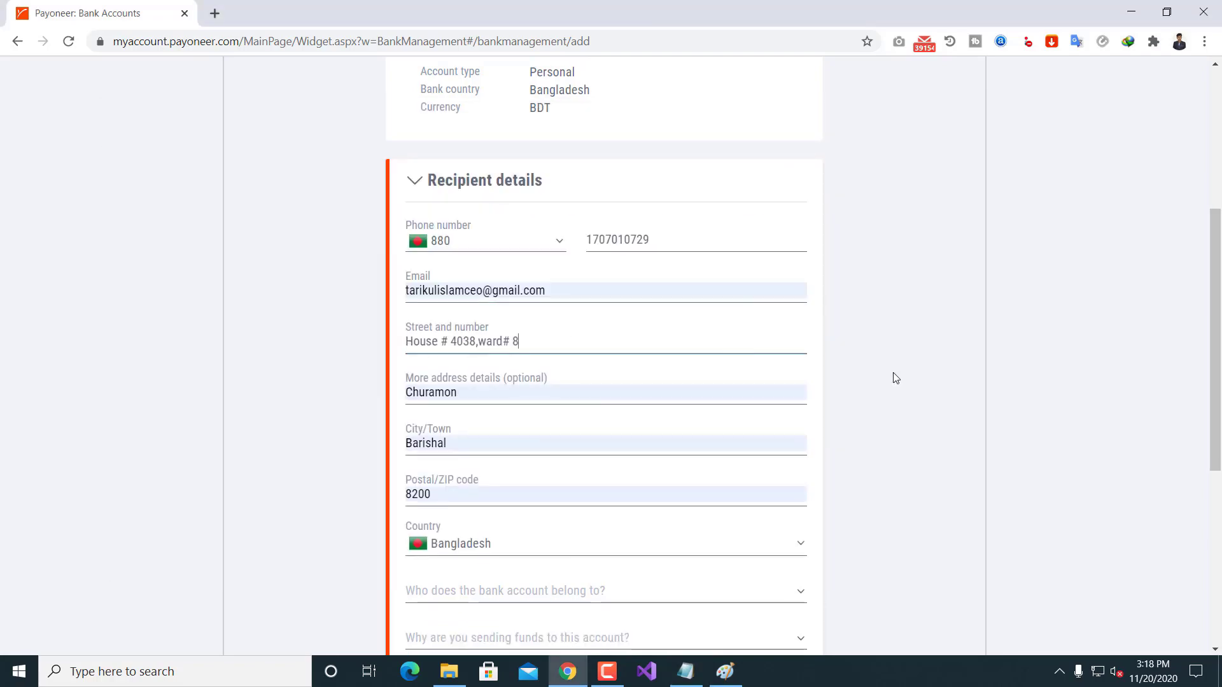
# Step: Paste the village and area line from Notepad into More address details
pyautogui.click(685, 672)
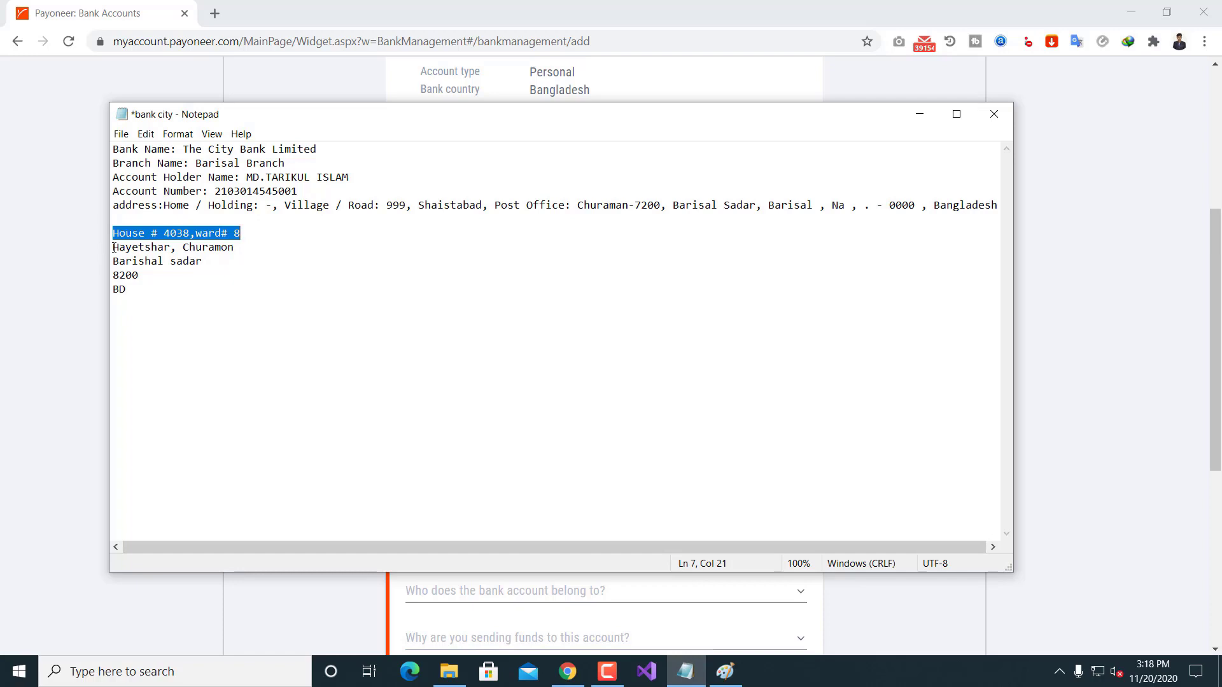
pyautogui.moveTo(113, 247); pyautogui.dragTo(269, 248)
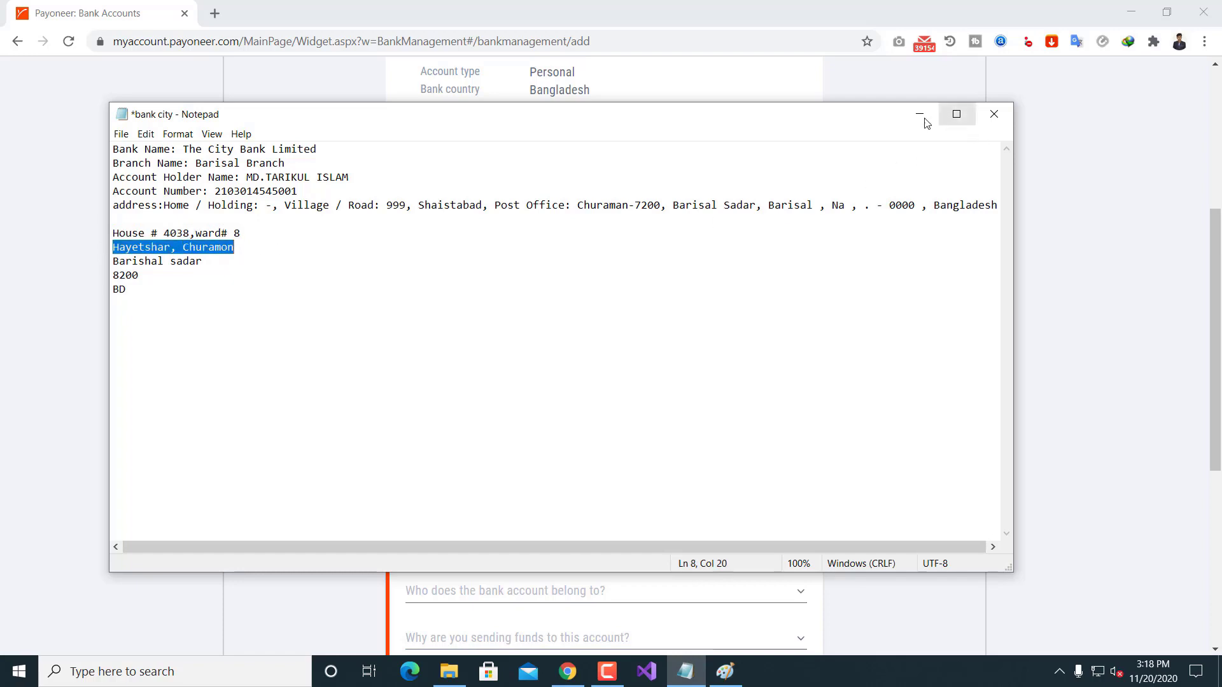
pyautogui.click(919, 114)
pyautogui.doubleClick(481, 395)
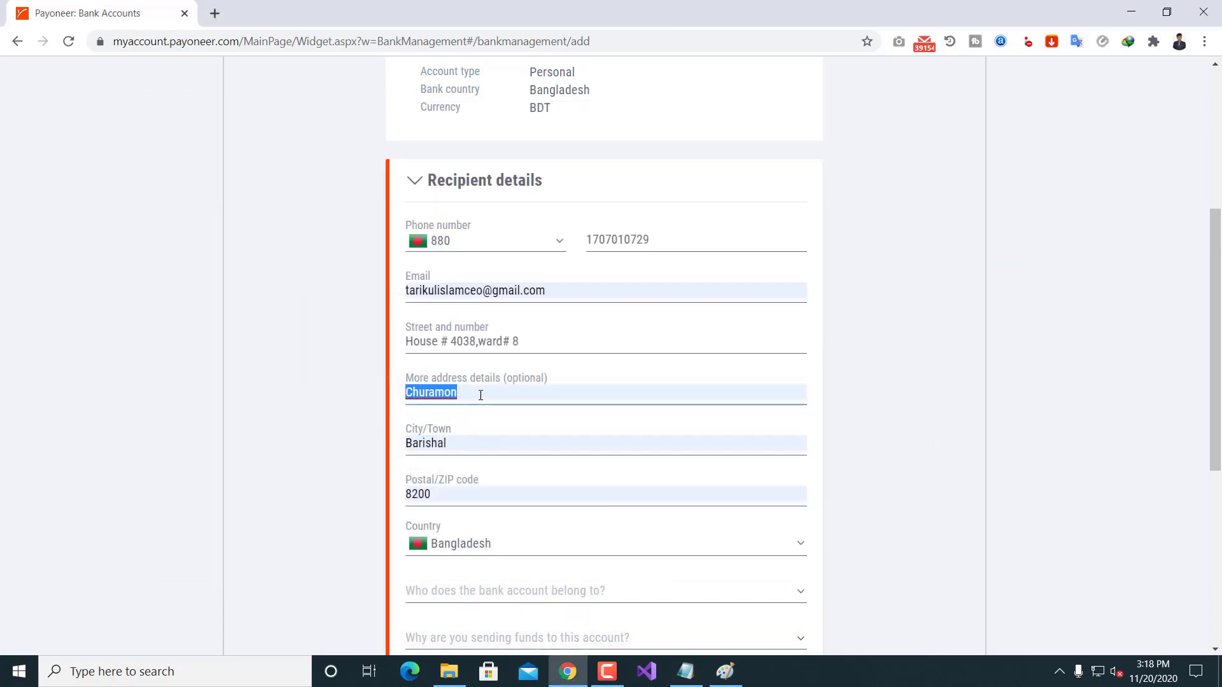
pyautogui.click(848, 422)
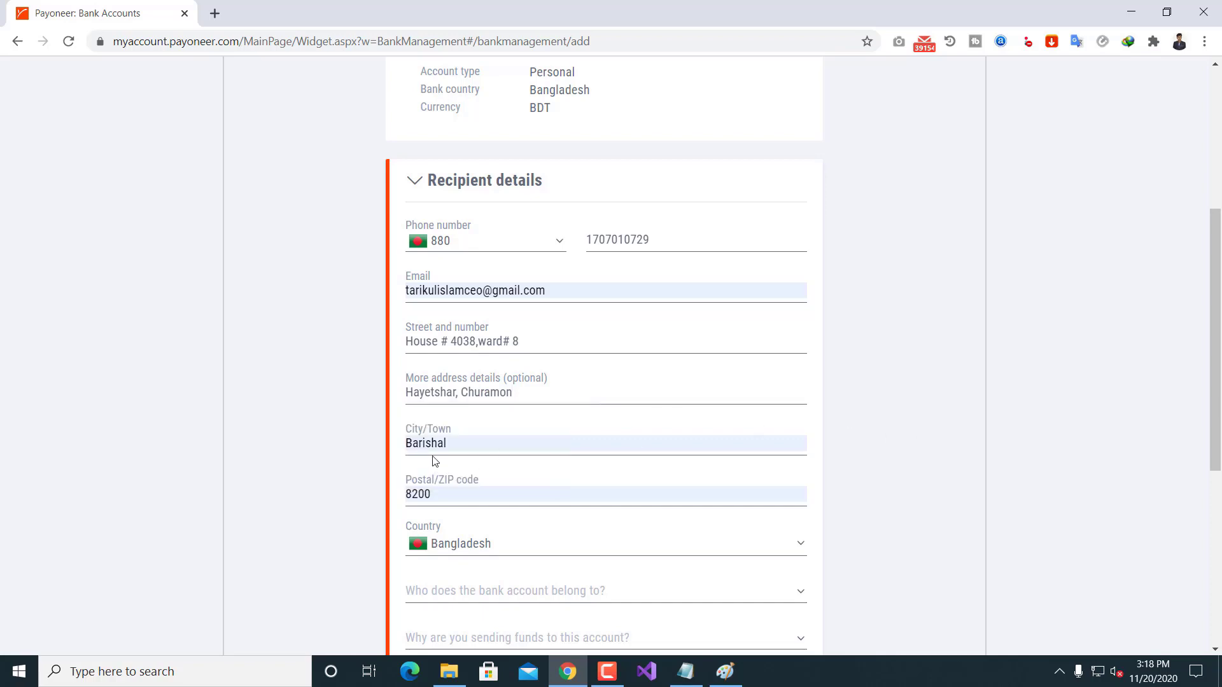
# Step: Replace the City/Town value with the city line copied from Notepad
pyautogui.doubleClick(458, 445)
pyautogui.click(686, 671)
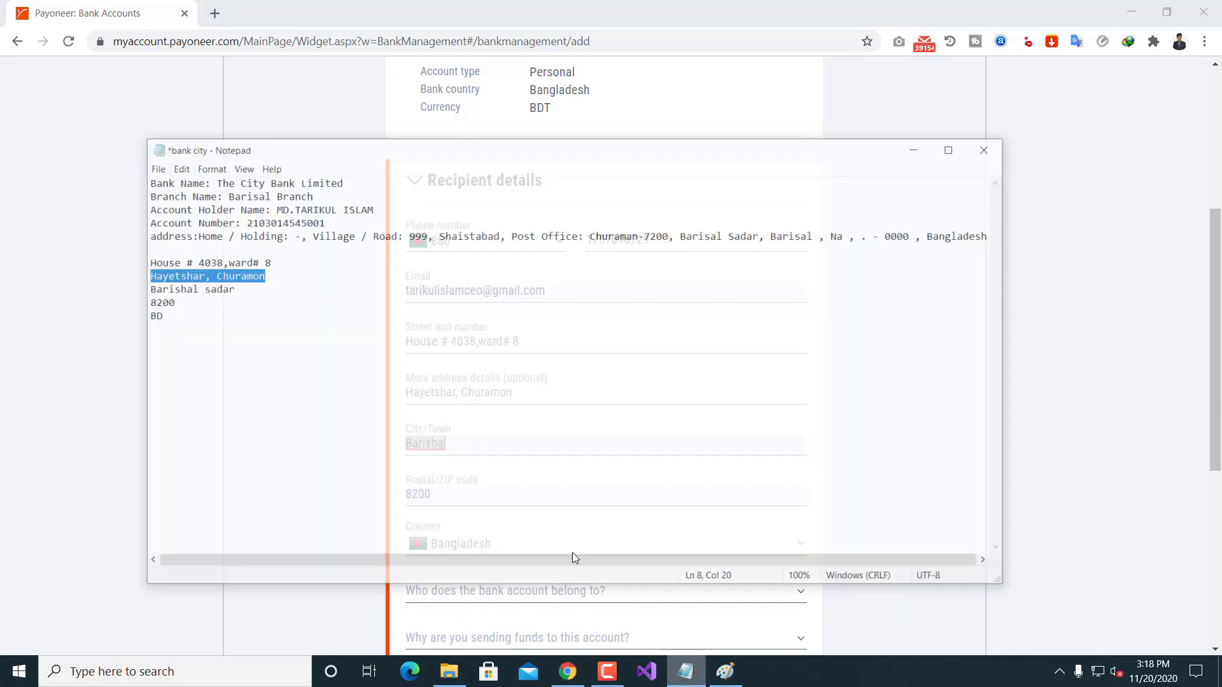
pyautogui.click(140, 261)
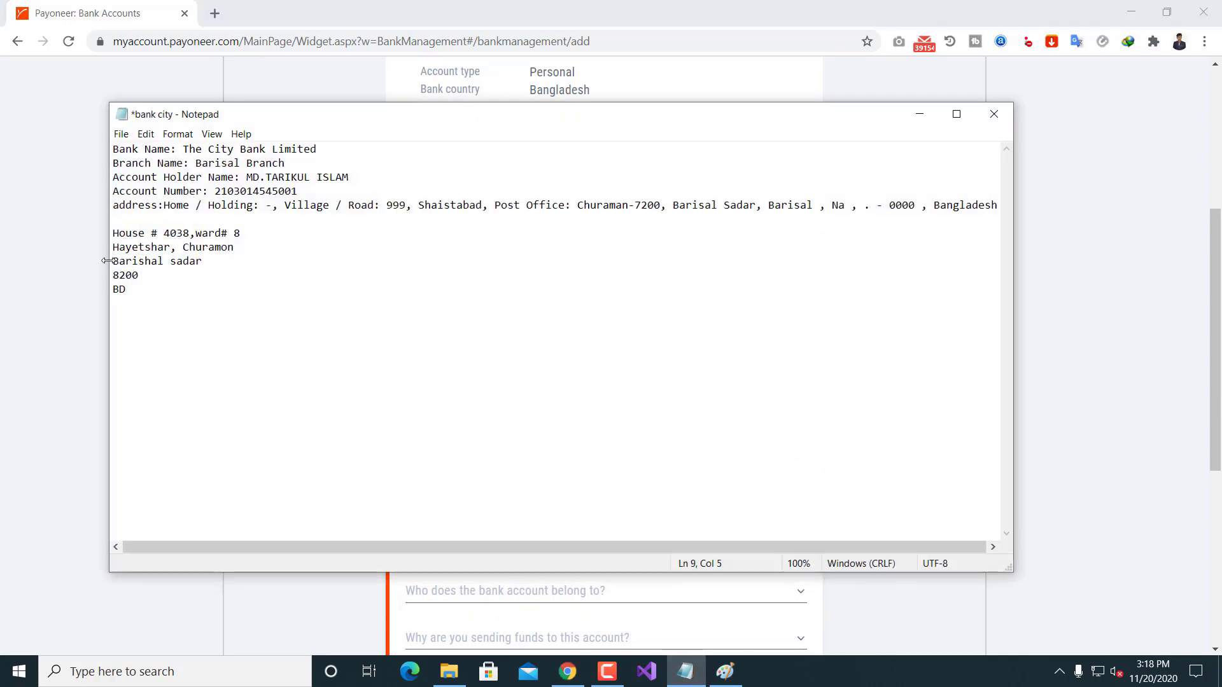
pyautogui.moveTo(112, 261); pyautogui.dragTo(217, 268)
pyautogui.hotkey('ctrl', 'c')
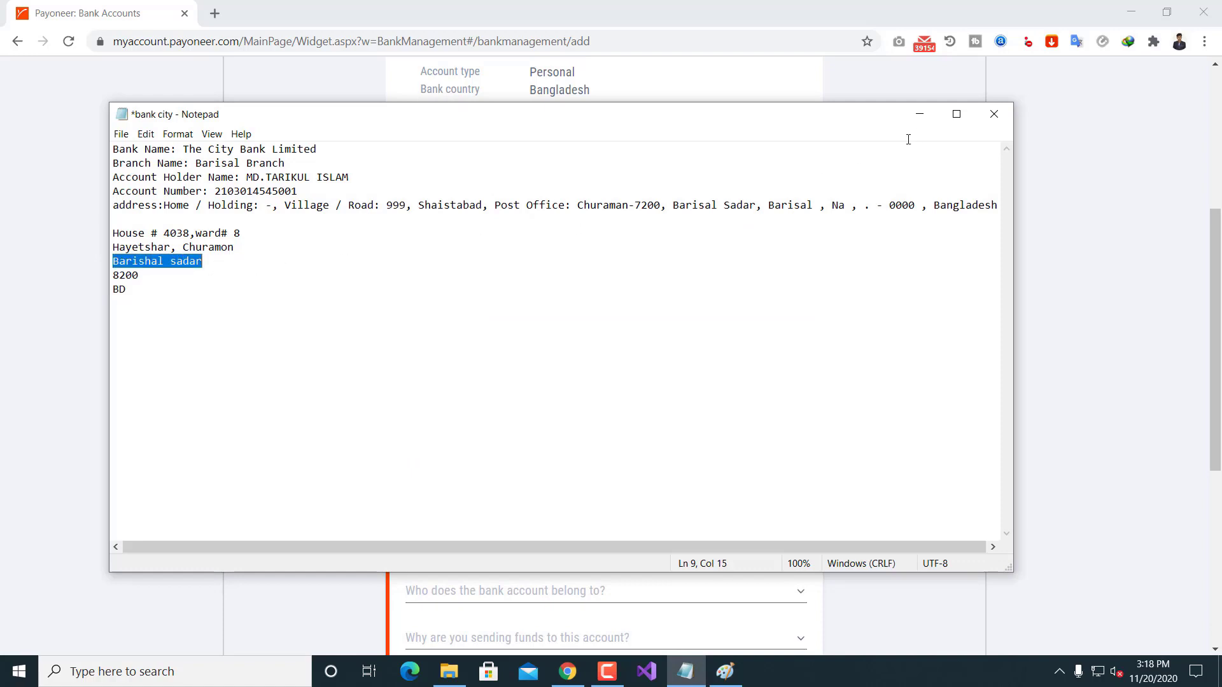
pyautogui.click(919, 114)
pyautogui.hotkey('ctrl', 'v')
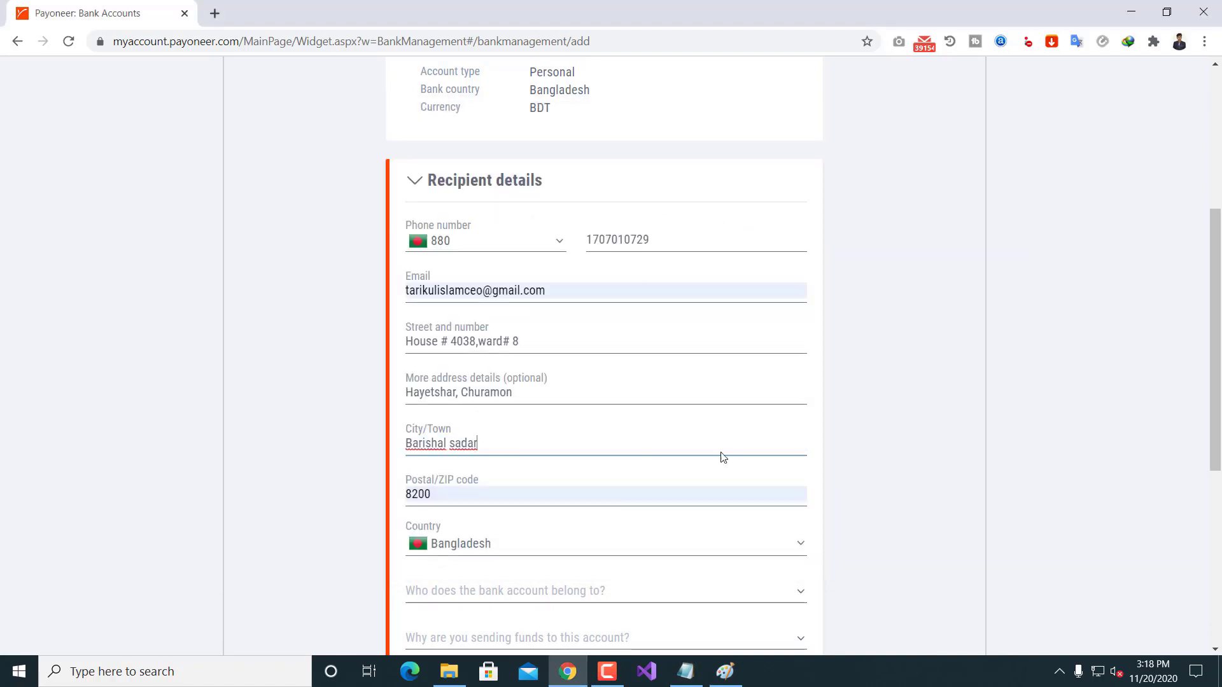
# Step: Compare the postal code field with the postal code noted in Notepad
pyautogui.click(441, 496)
pyautogui.doubleClick(441, 496)
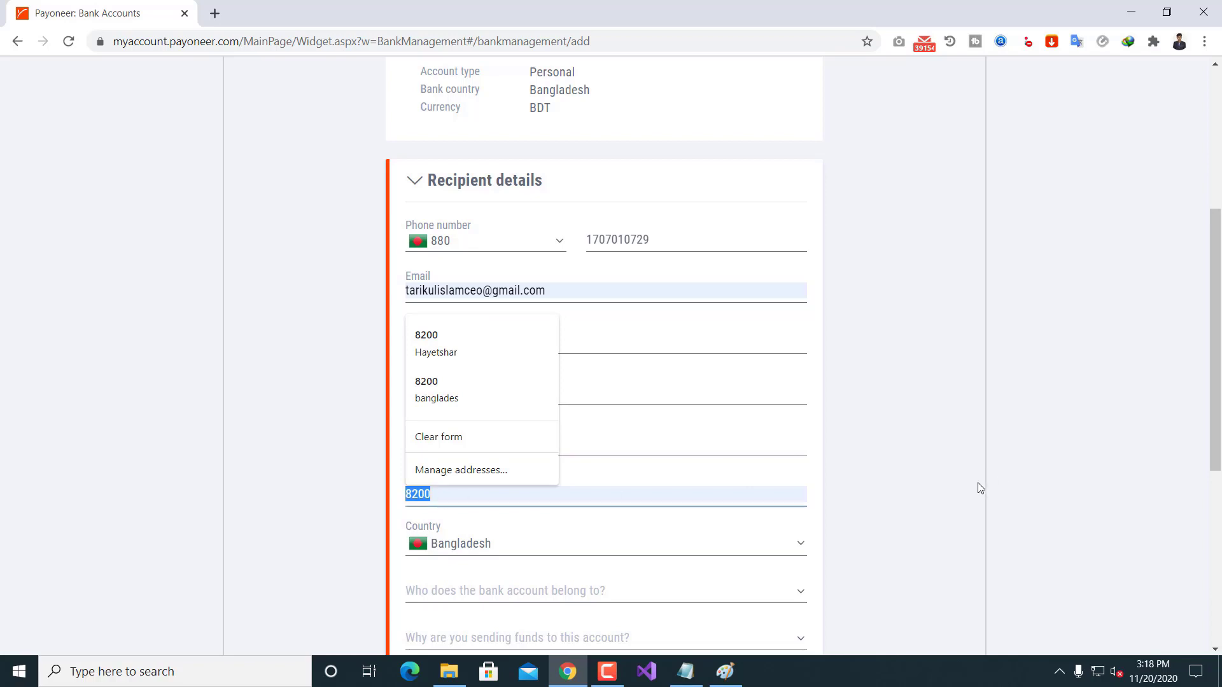
pyautogui.click(894, 482)
pyautogui.scroll(-1, 891, 420)
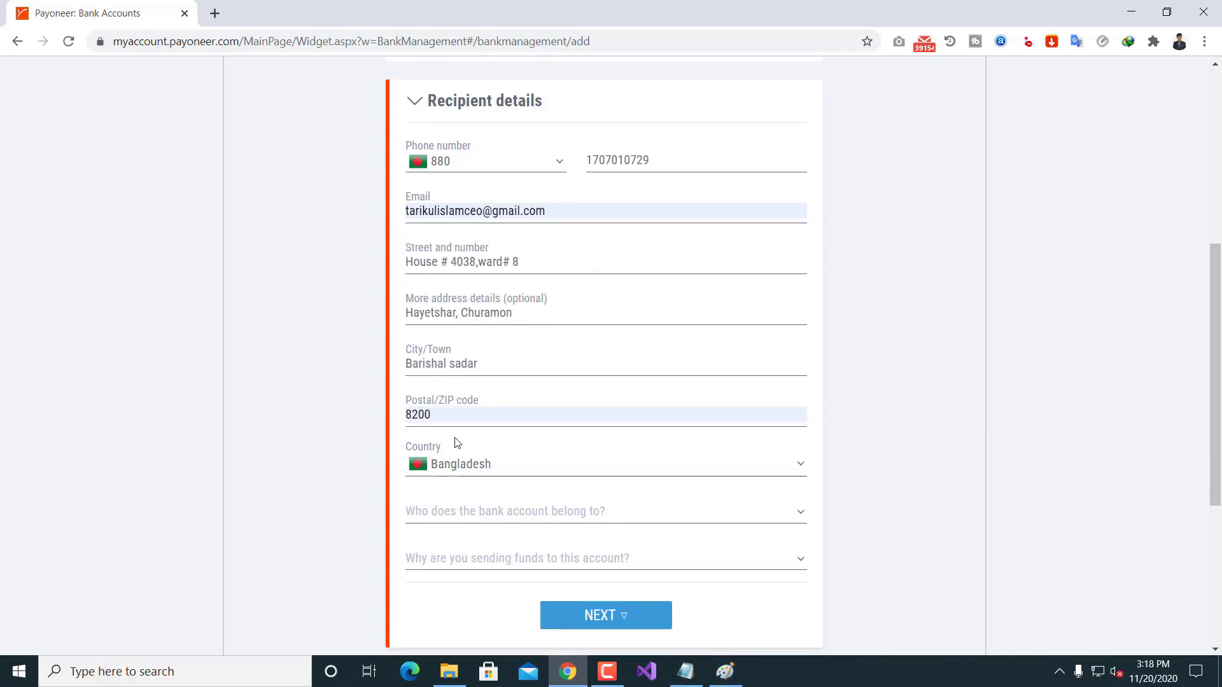
pyautogui.click(687, 674)
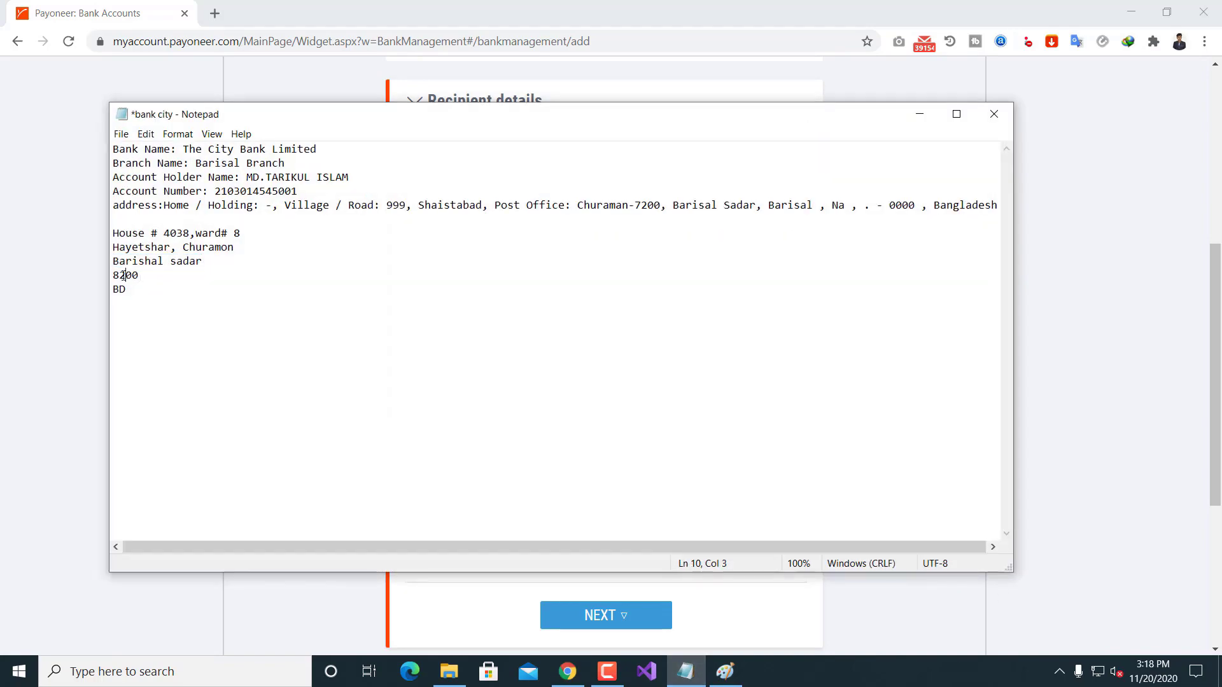
pyautogui.doubleClick(139, 276)
pyautogui.click(924, 114)
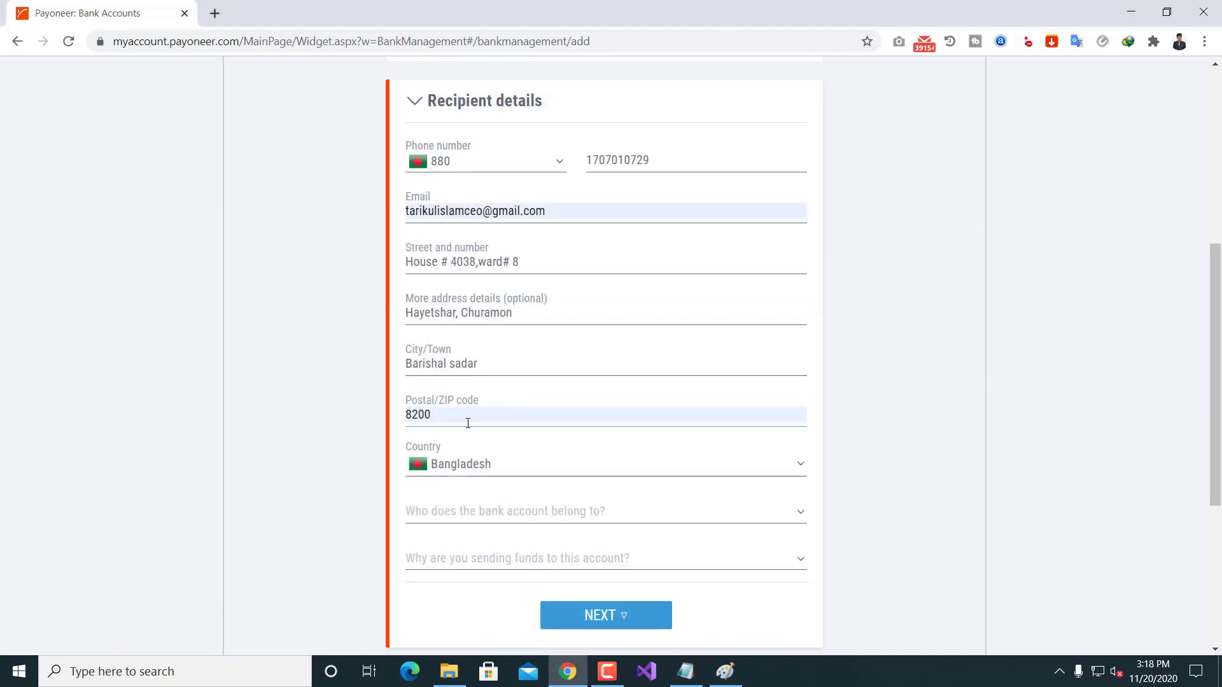
pyautogui.click(511, 418)
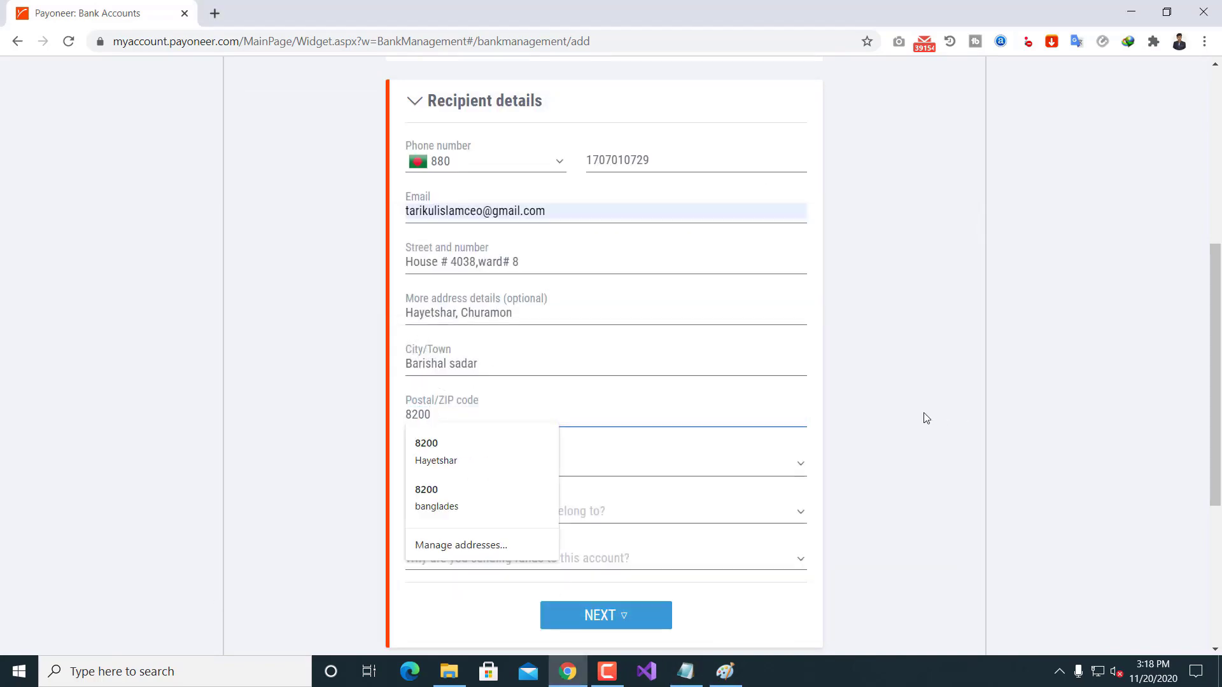
pyautogui.click(905, 405)
pyautogui.scroll(-1, 750, 390)
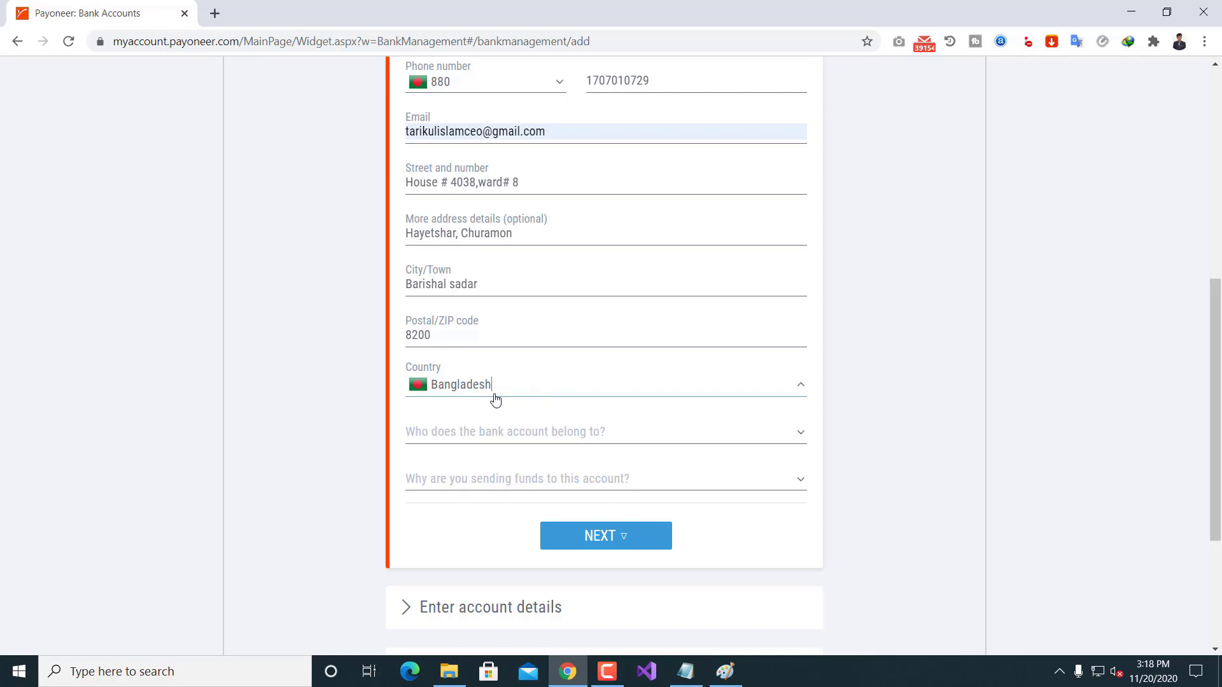
# Step: Choose 'Me or my company' as owner and 'I'm paying myself or my company' as reason, then submit
pyautogui.click(846, 364)
pyautogui.click(594, 436)
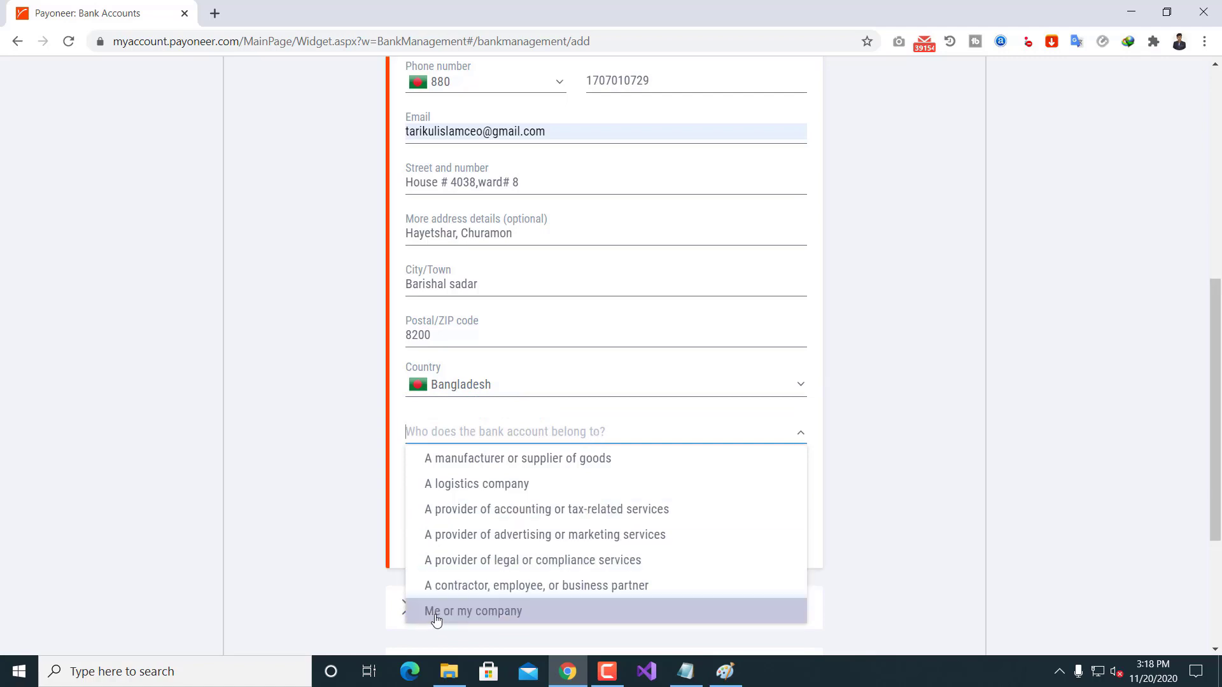
pyautogui.scroll(-1, 509, 611)
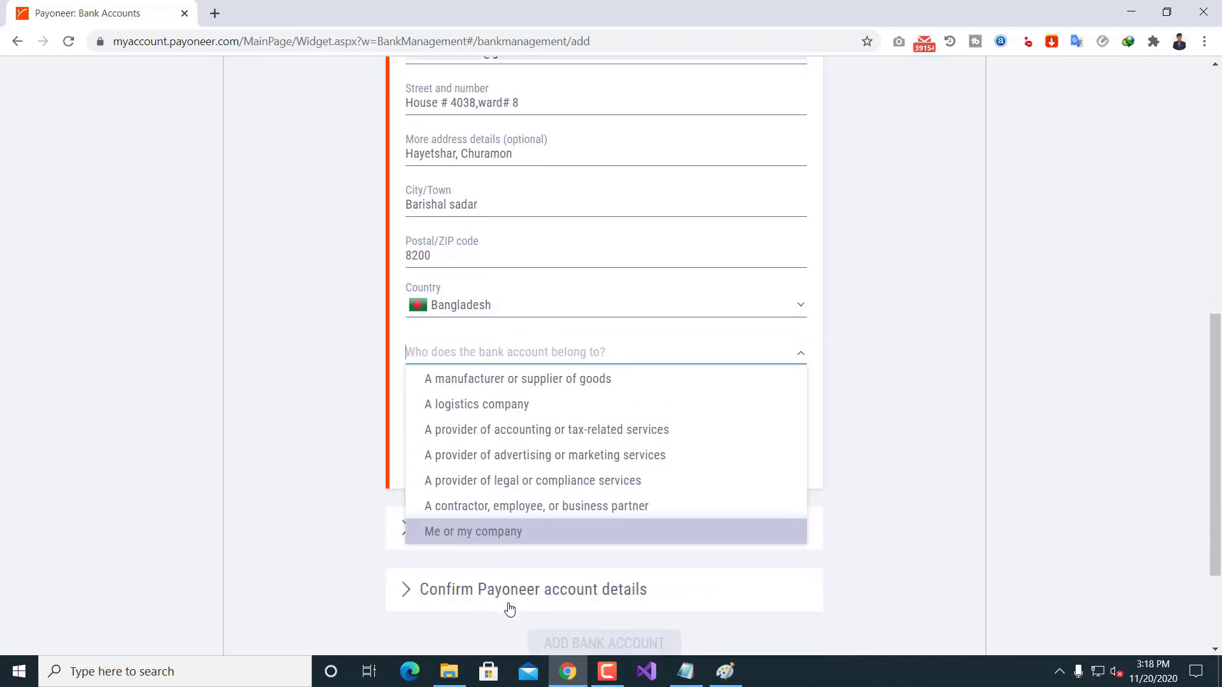
pyautogui.click(463, 533)
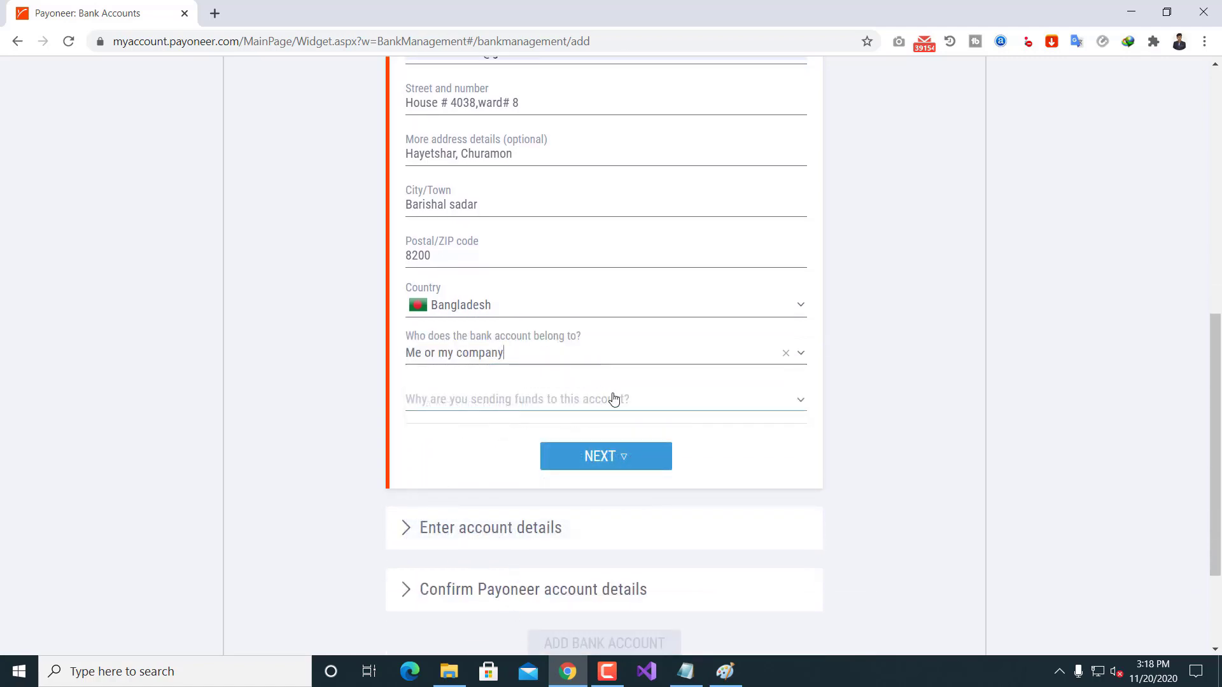
pyautogui.click(527, 412)
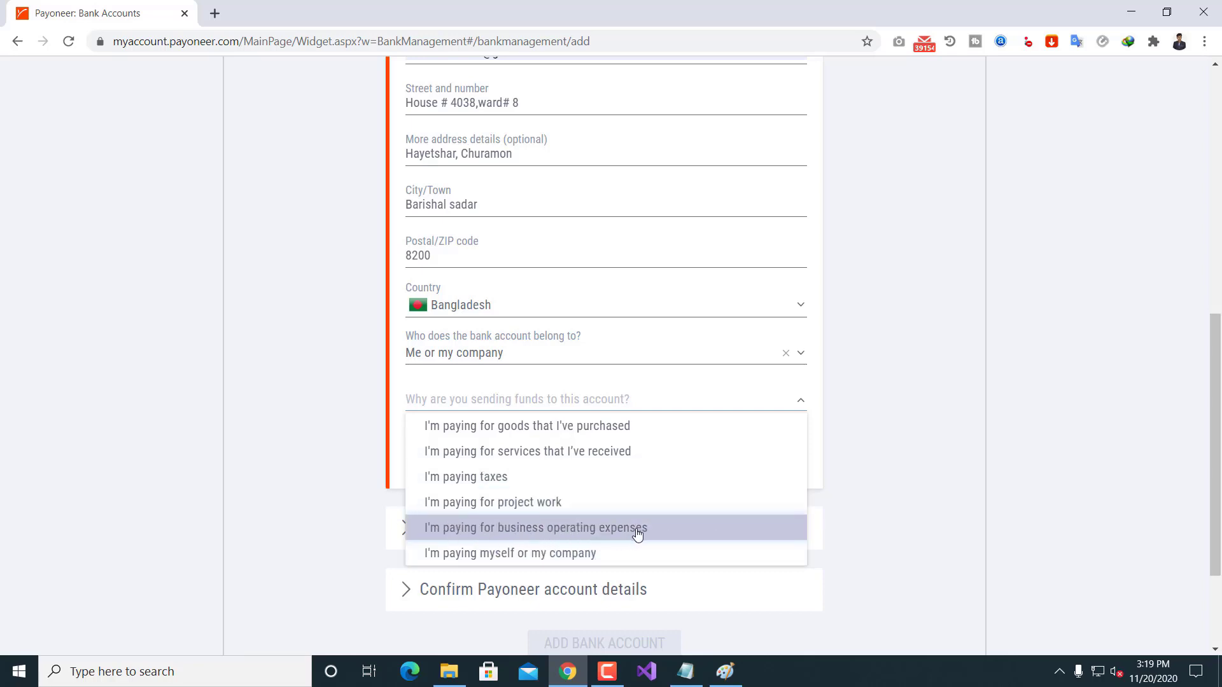
pyautogui.click(528, 558)
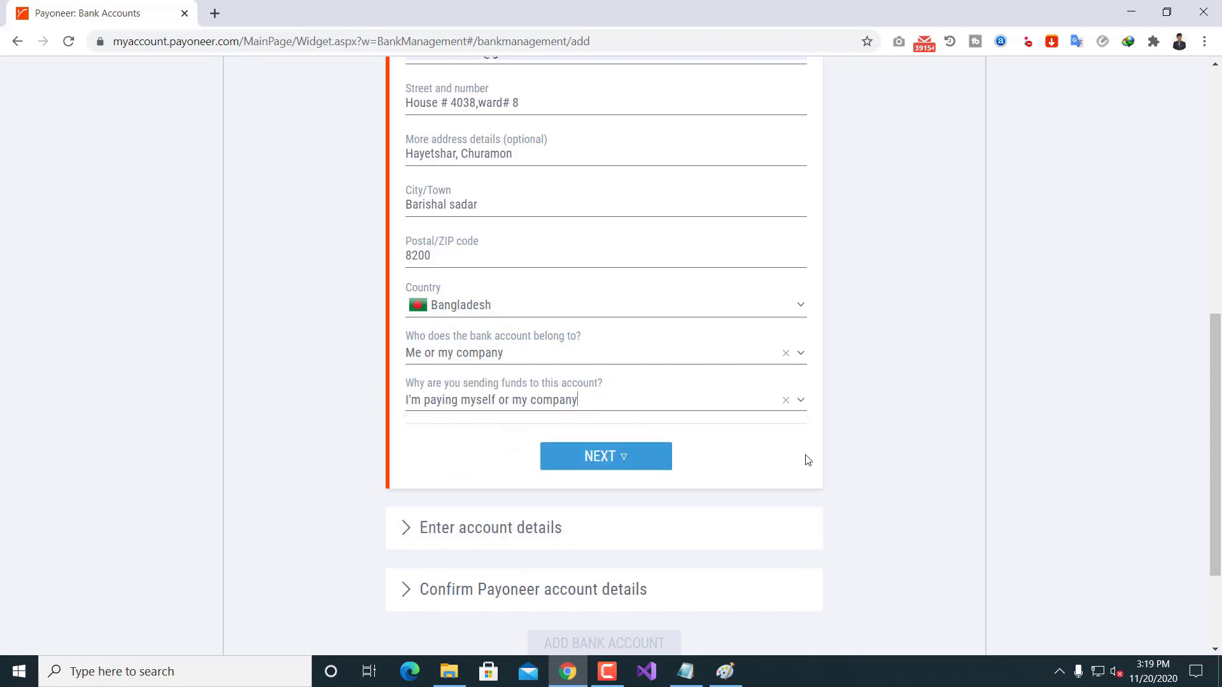
pyautogui.click(612, 468)
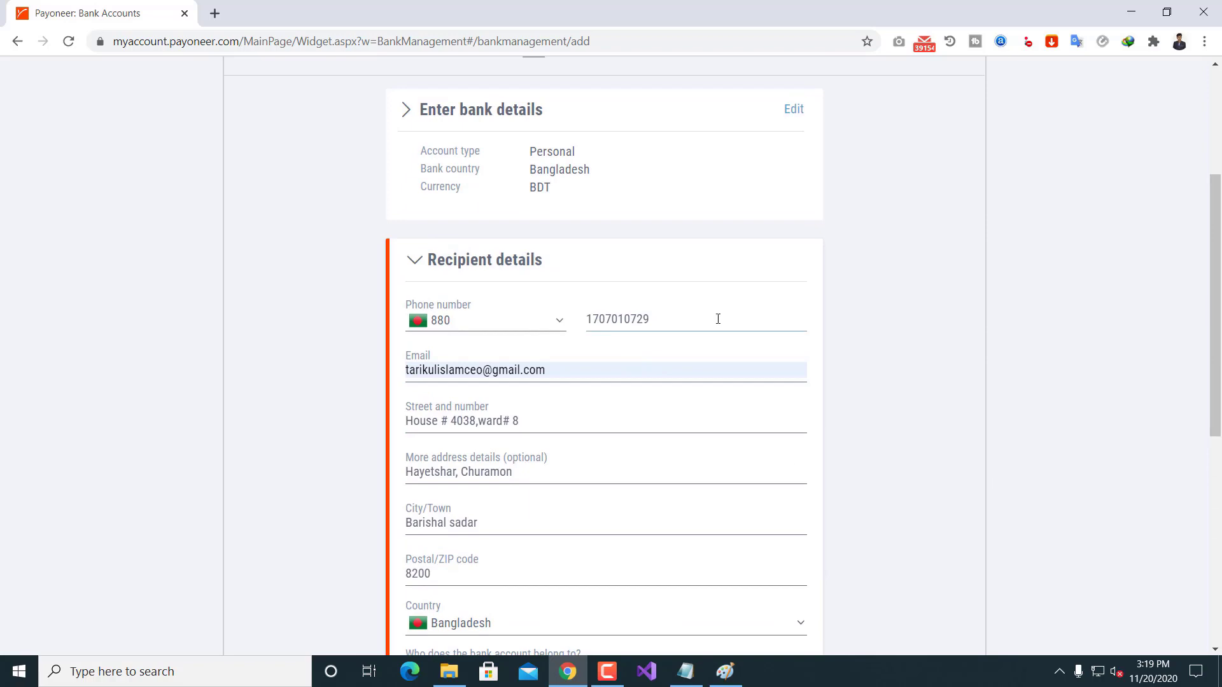
pyautogui.scroll(-6, 674, 388)
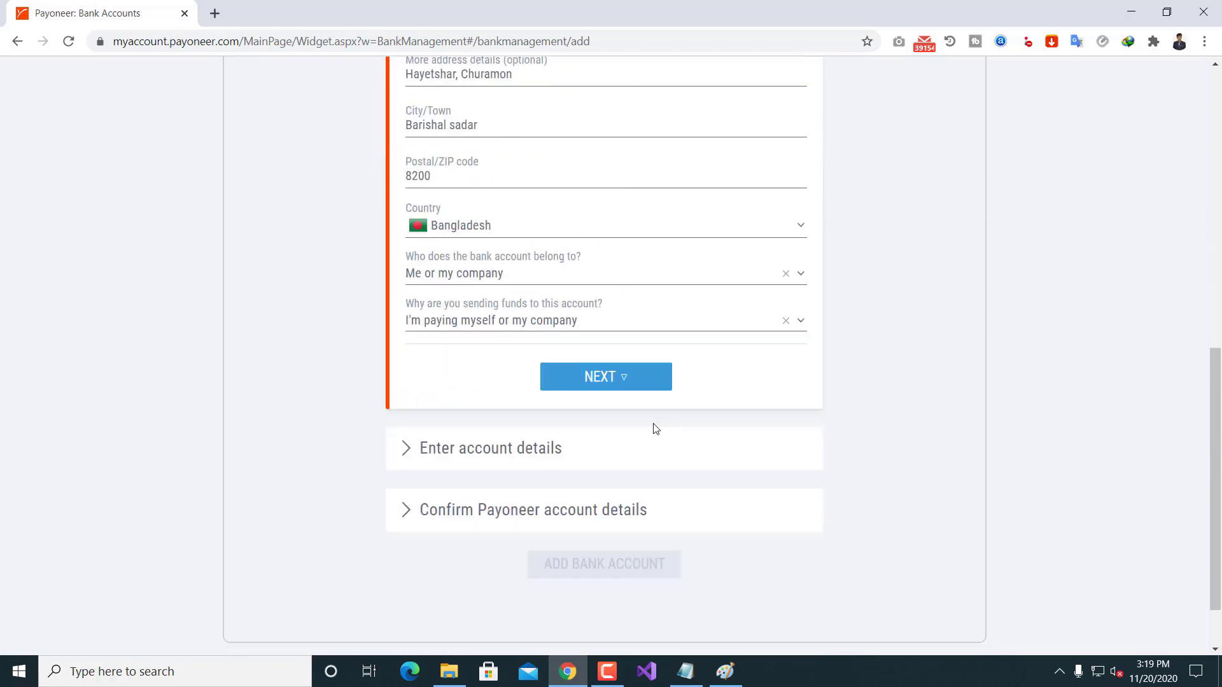
# Step: Submit the recipient details and scroll down to the account details form
pyautogui.click(598, 384)
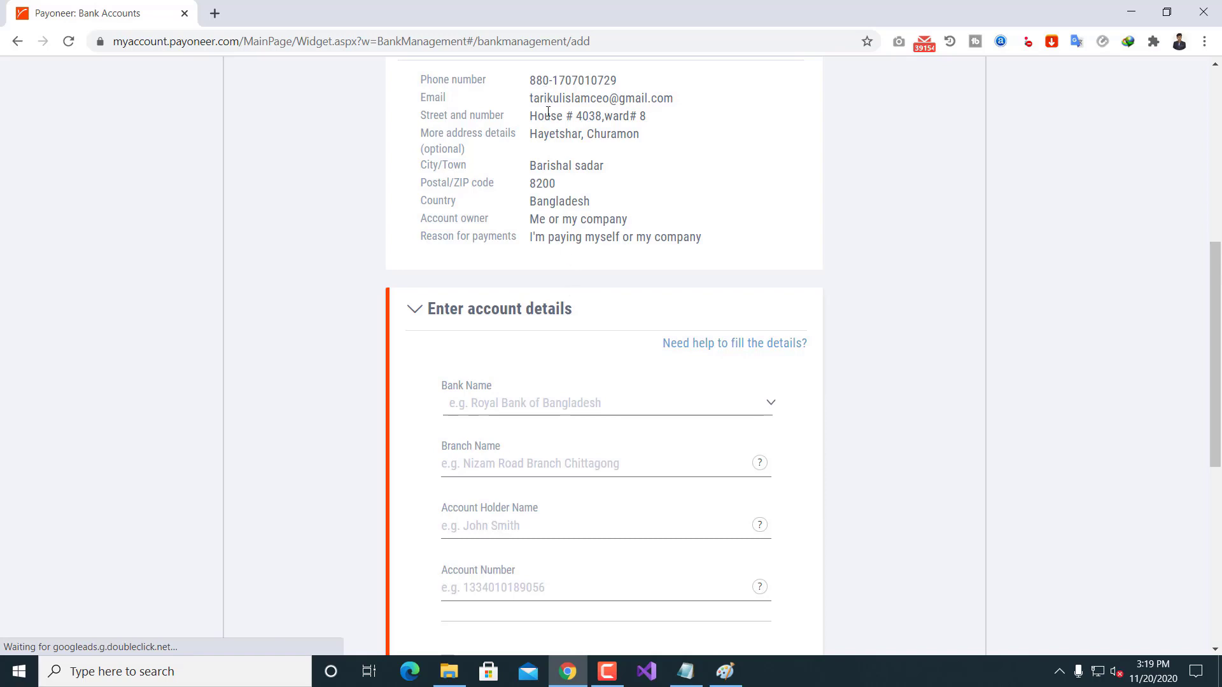
pyautogui.scroll(4, 548, 112)
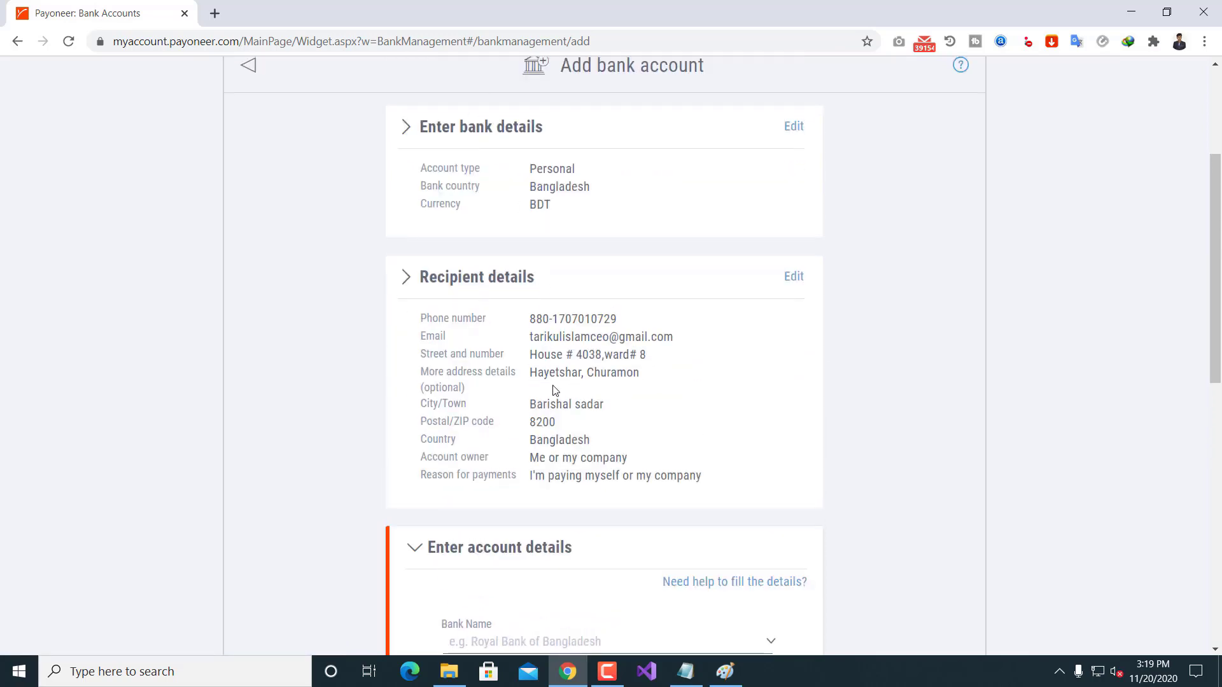
pyautogui.scroll(-1, 656, 343)
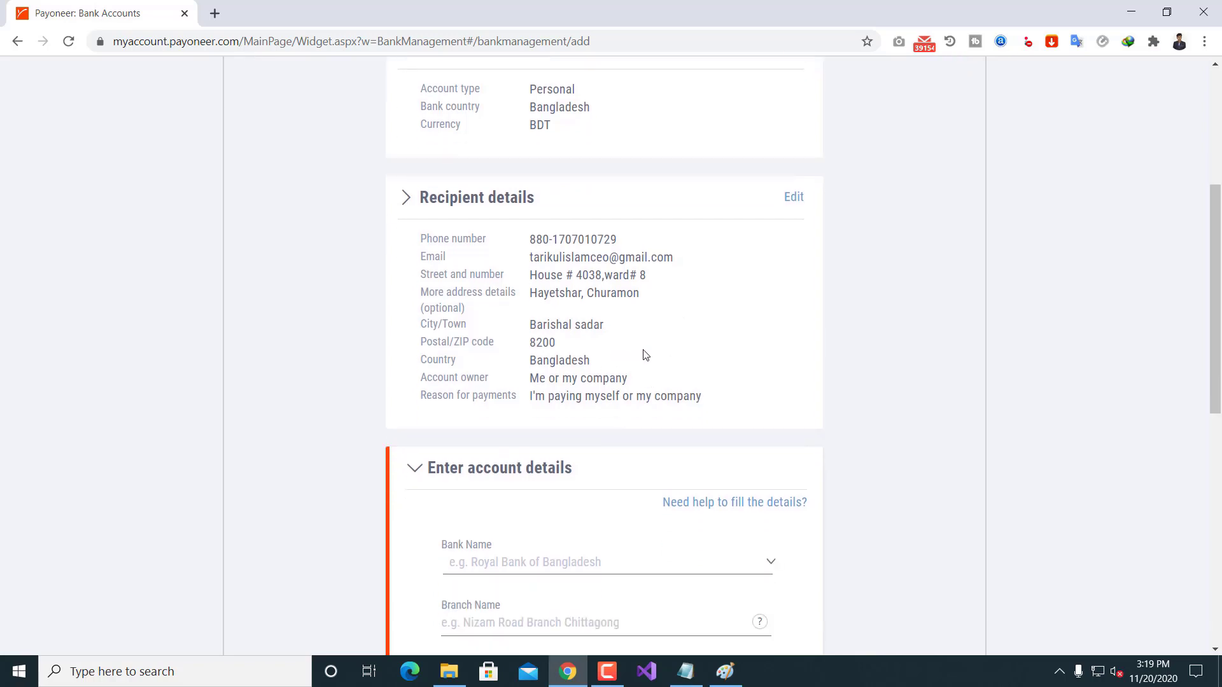
pyautogui.scroll(-1, 652, 348)
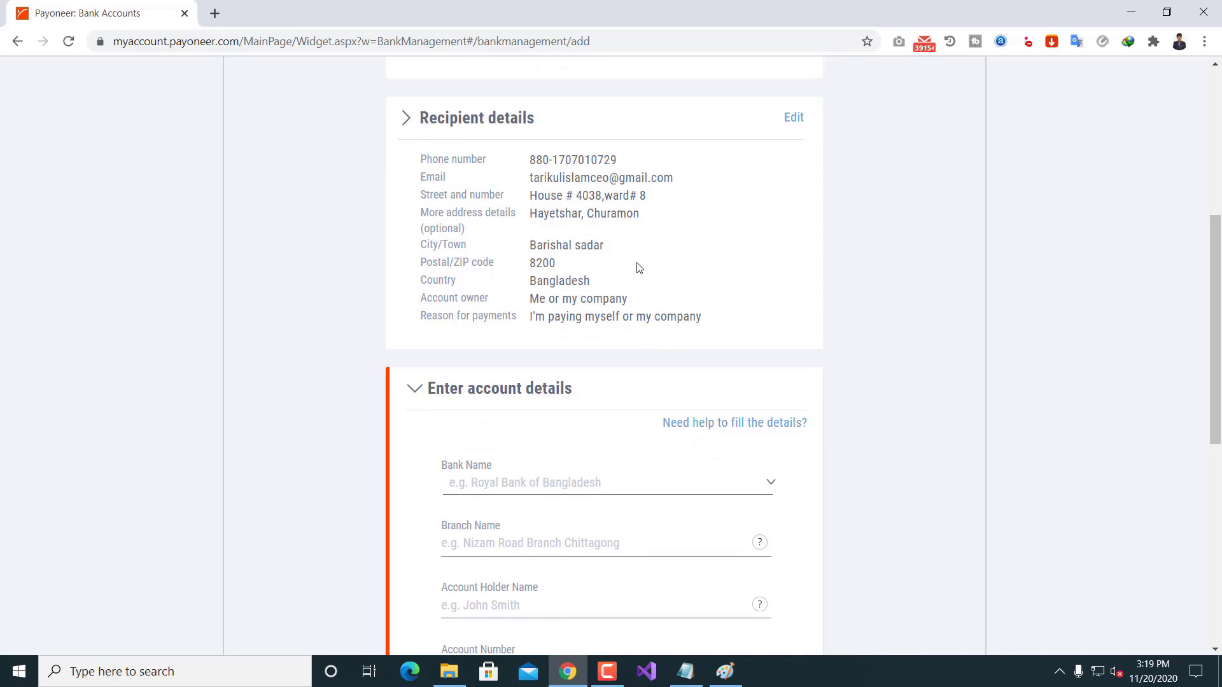
pyautogui.scroll(-1, 641, 266)
pyautogui.scroll(-1, 643, 245)
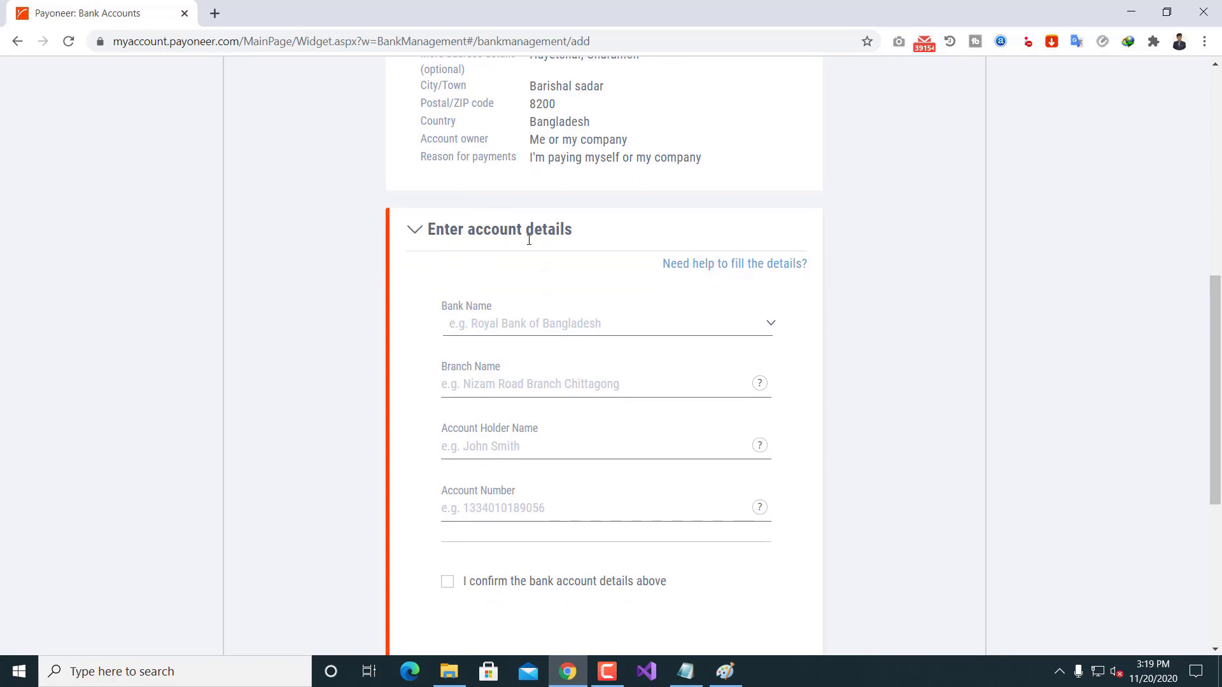
# Step: Search 'th' in the Bank Name list and choose THE CITY BANK LTD
pyautogui.click(541, 326)
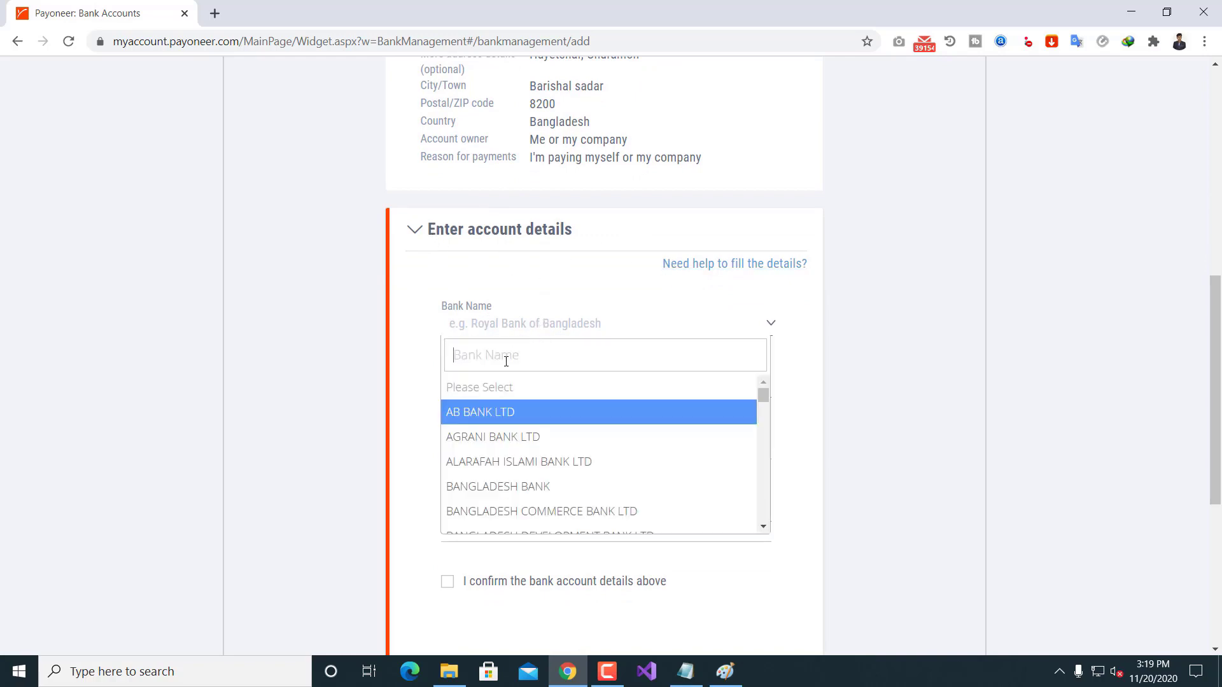
pyautogui.write('c')
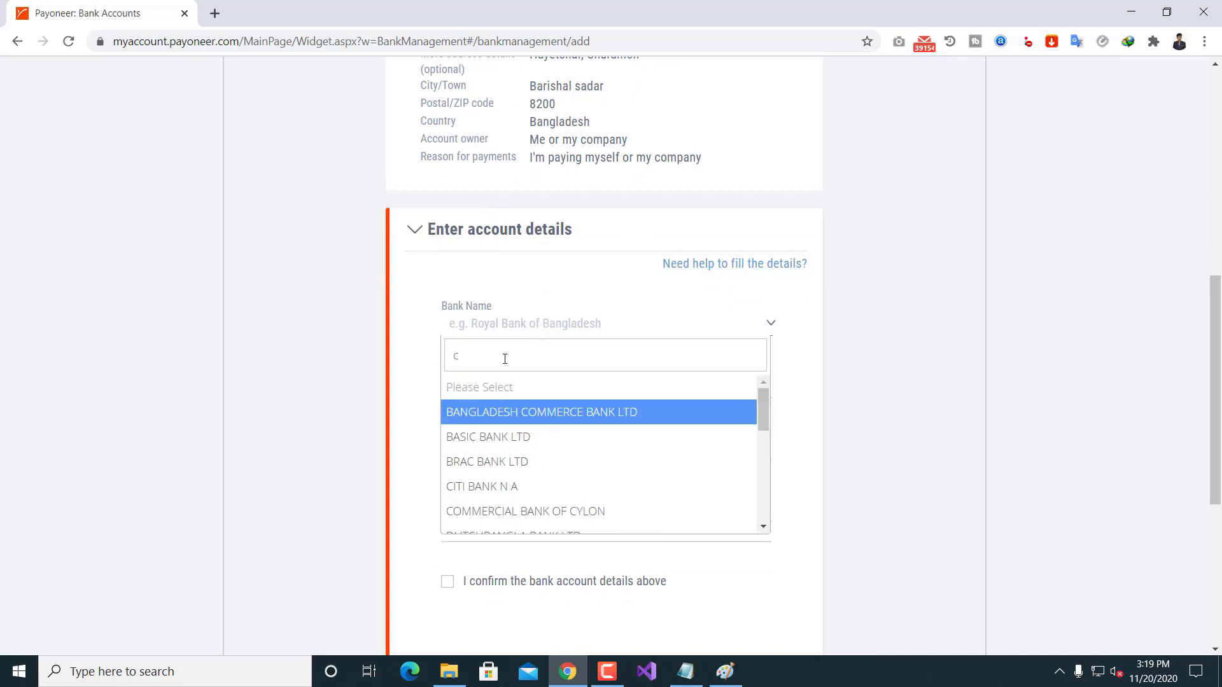
pyautogui.press('BackSpace')
pyautogui.write('th')
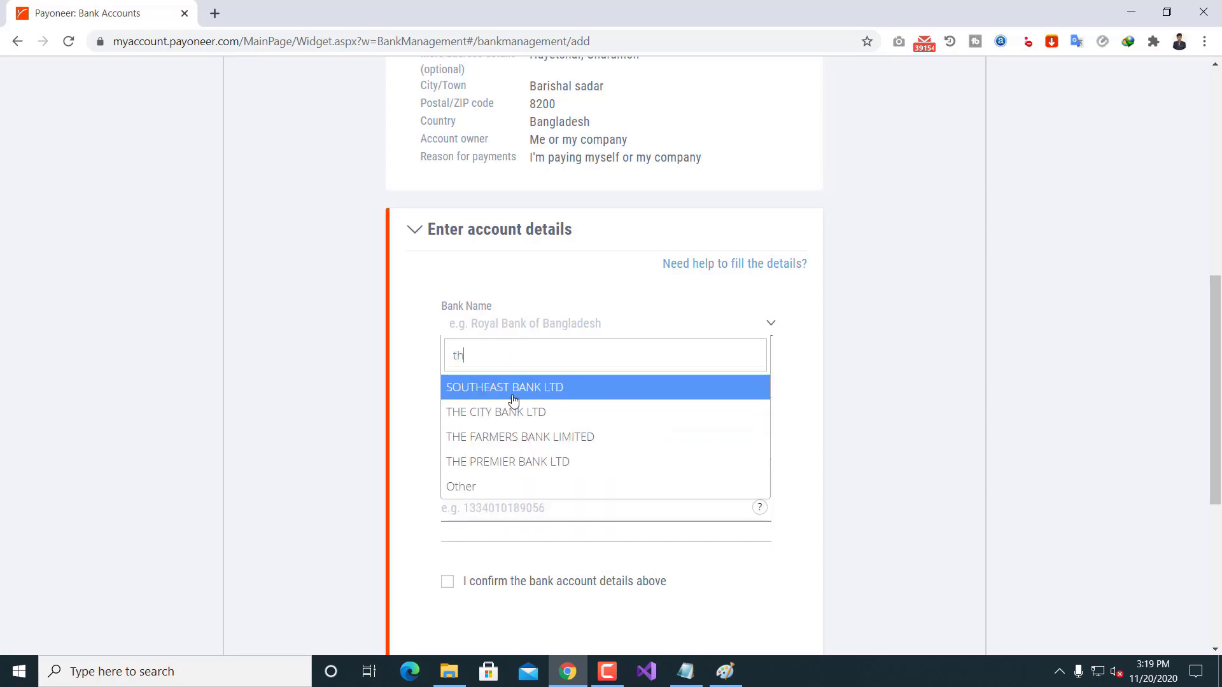
pyautogui.click(516, 412)
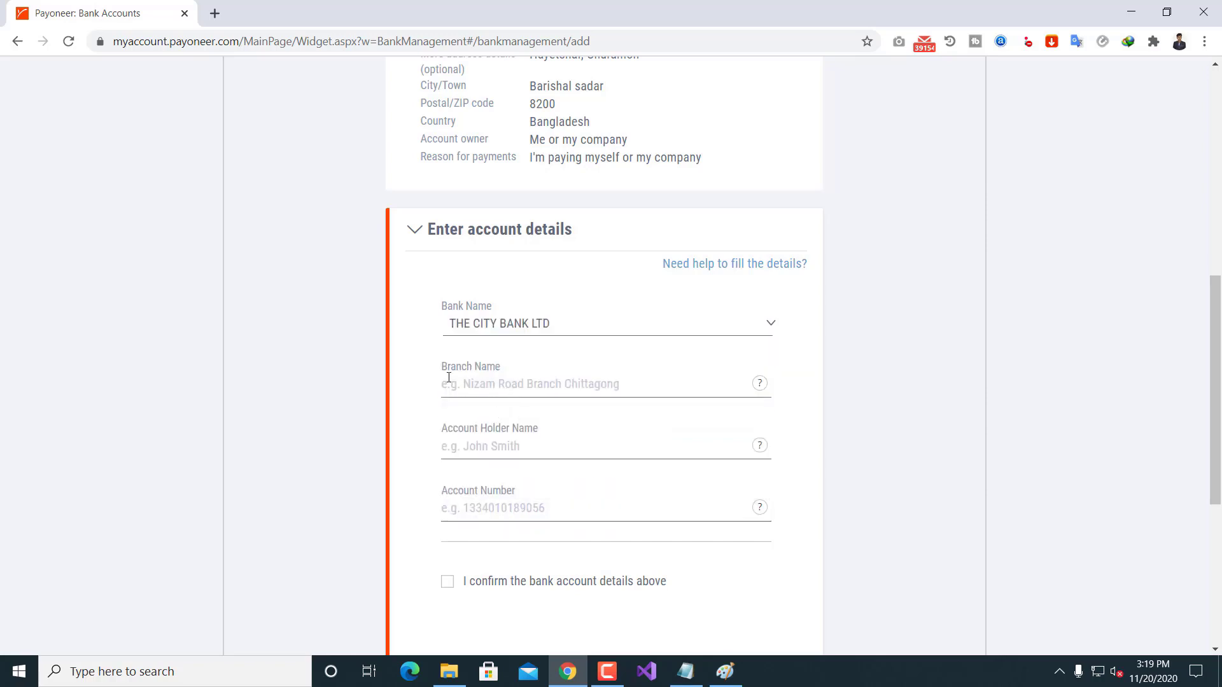
pyautogui.click(685, 672)
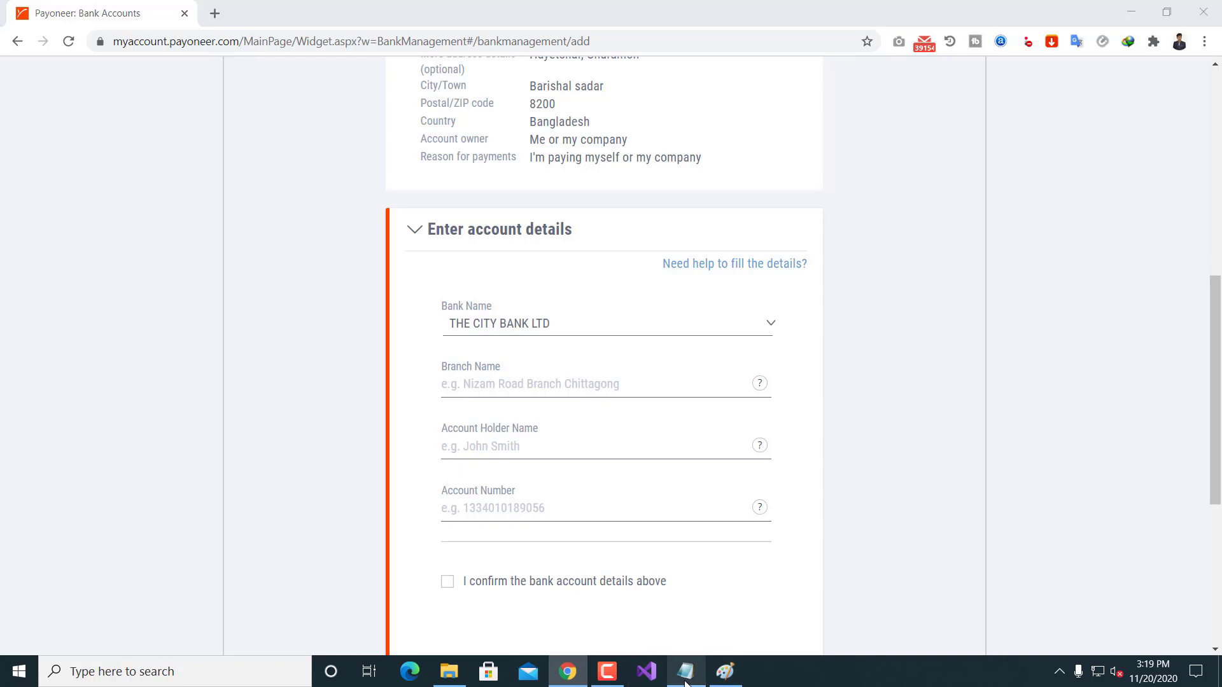
# Step: Paste Barisal Branch from Notepad into the Branch Name field
pyautogui.moveTo(197, 164); pyautogui.dragTo(305, 168)
pyautogui.hotkey('ctrl', 'c')
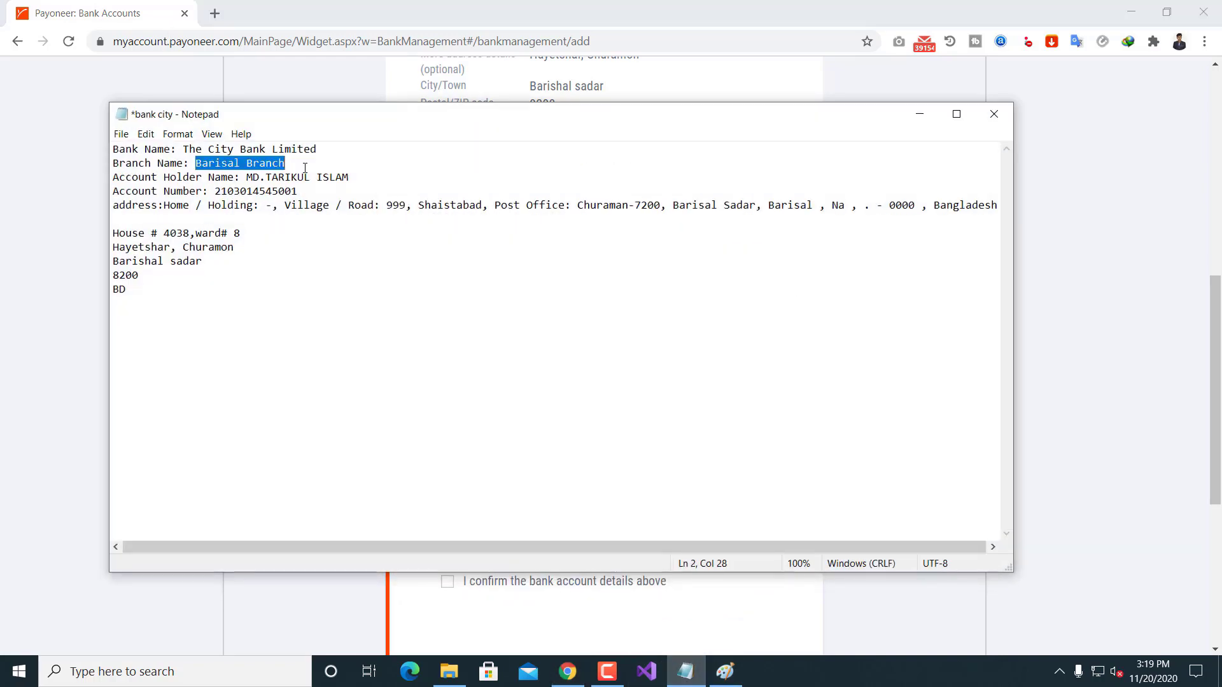
pyautogui.click(880, 97)
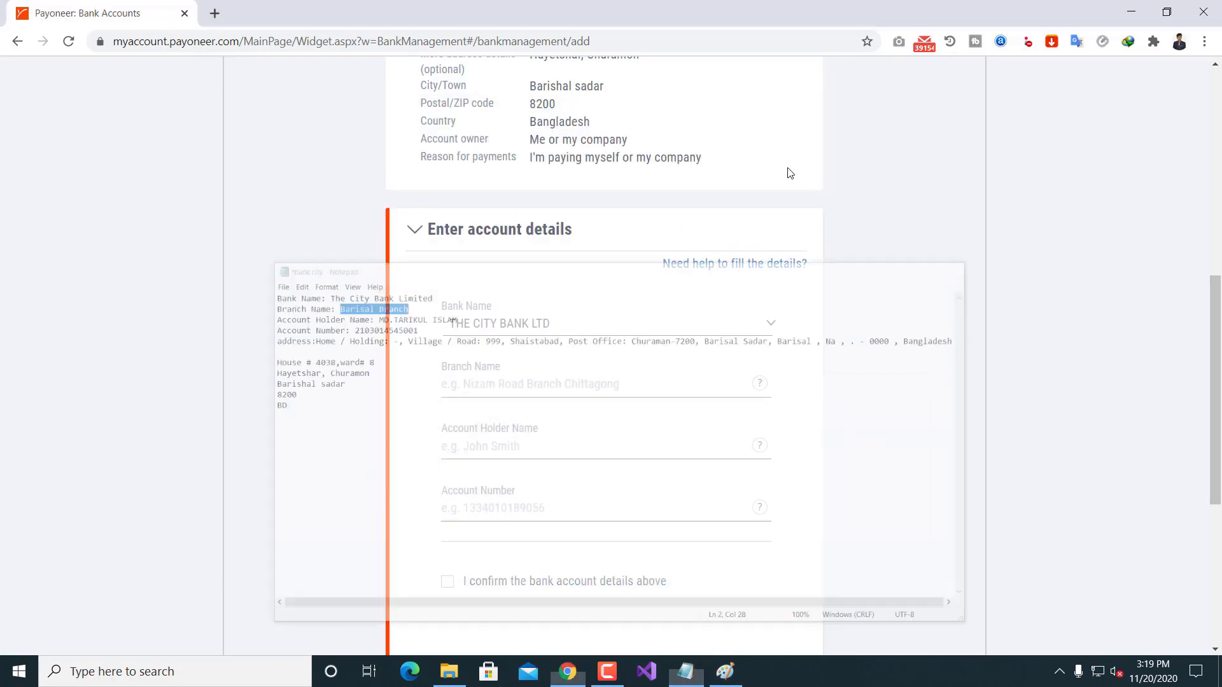
pyautogui.click(522, 382)
pyautogui.hotkey('ctrl', 'v')
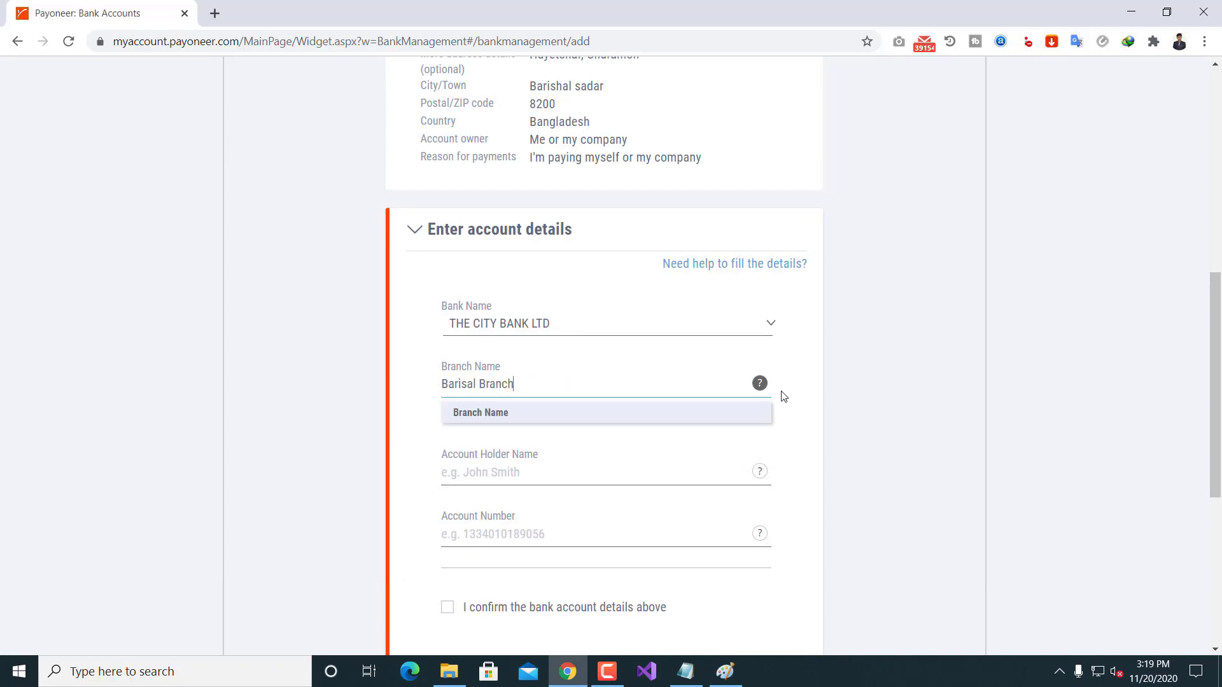
pyautogui.click(822, 379)
# Step: Paste the account holder's name from Notepad and remove the disallowed period
pyautogui.click(685, 672)
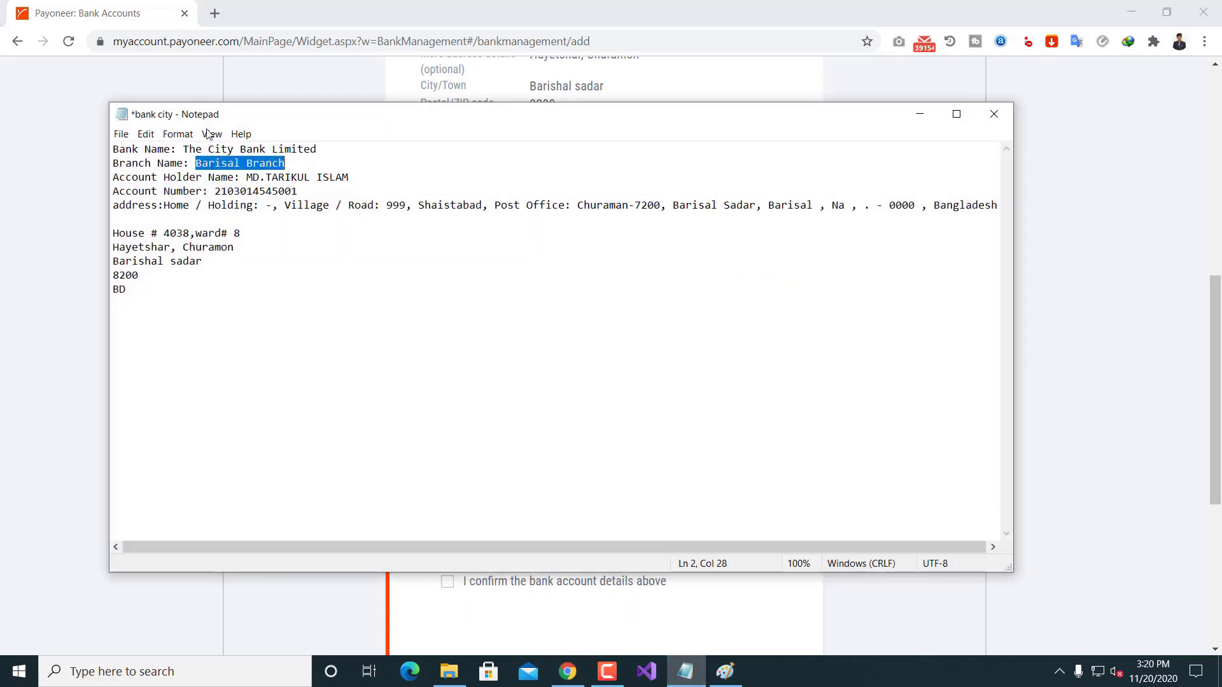
pyautogui.moveTo(247, 178); pyautogui.dragTo(366, 178)
pyautogui.hotkey('ctrl', 'c')
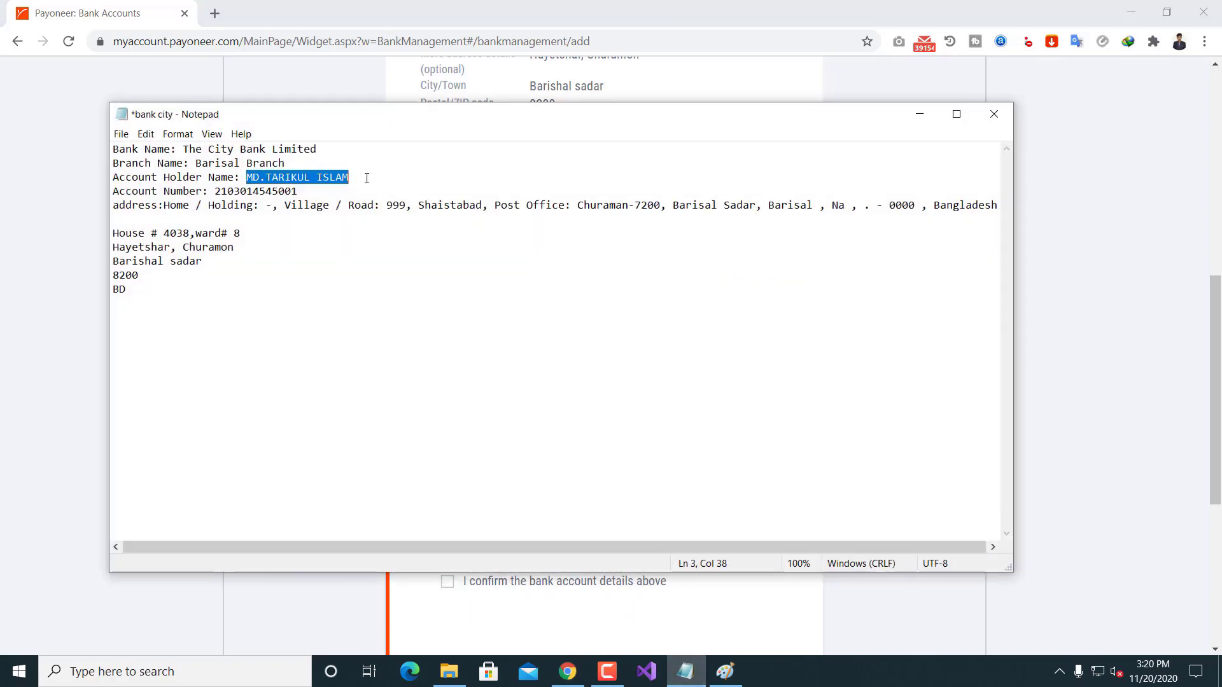
pyautogui.click(915, 112)
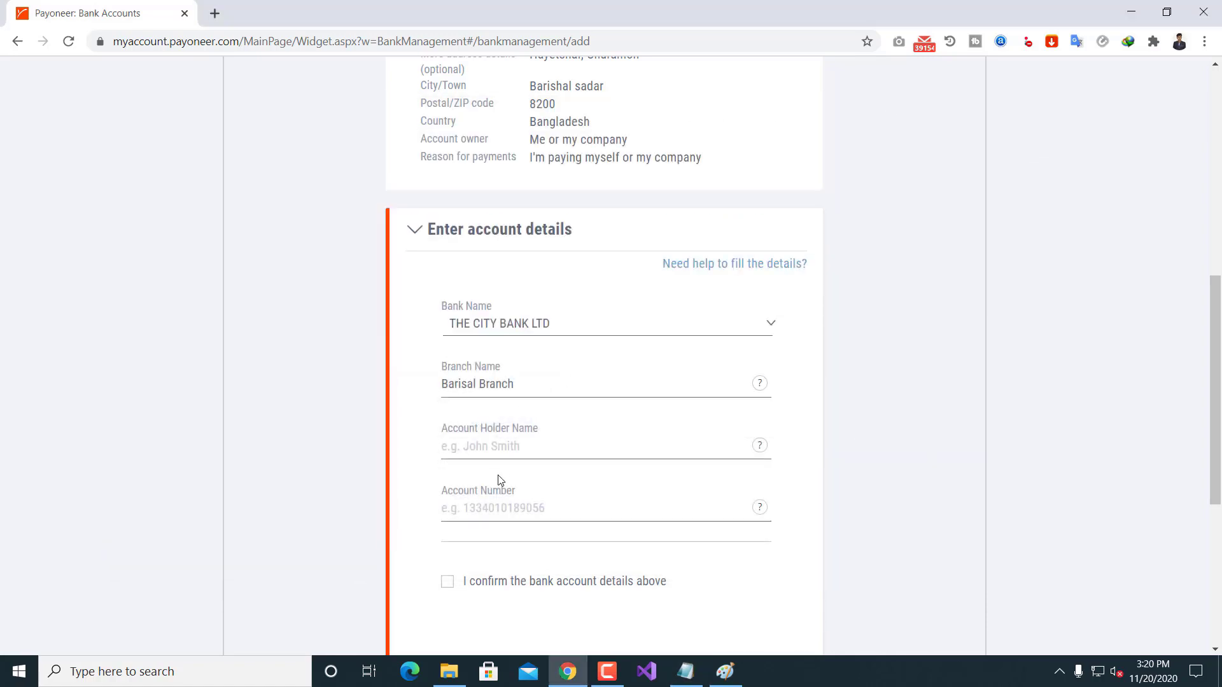
pyautogui.click(503, 445)
pyautogui.hotkey('ctrl', 'v')
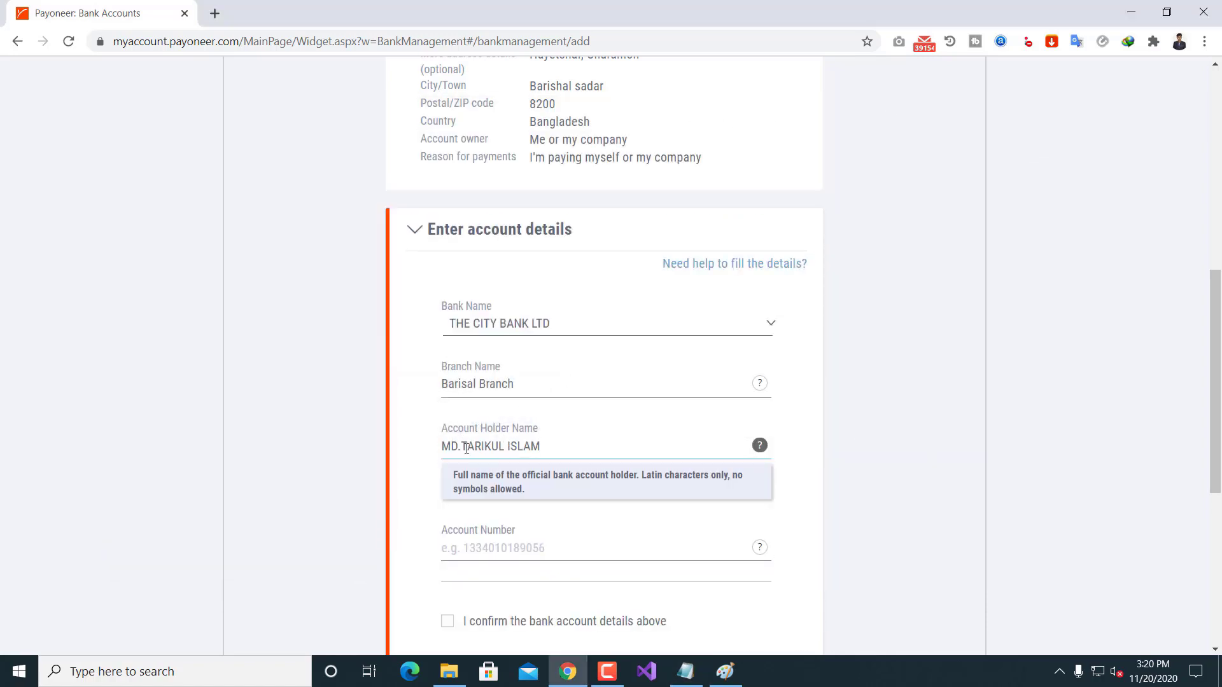
pyautogui.click(825, 438)
pyautogui.click(466, 451)
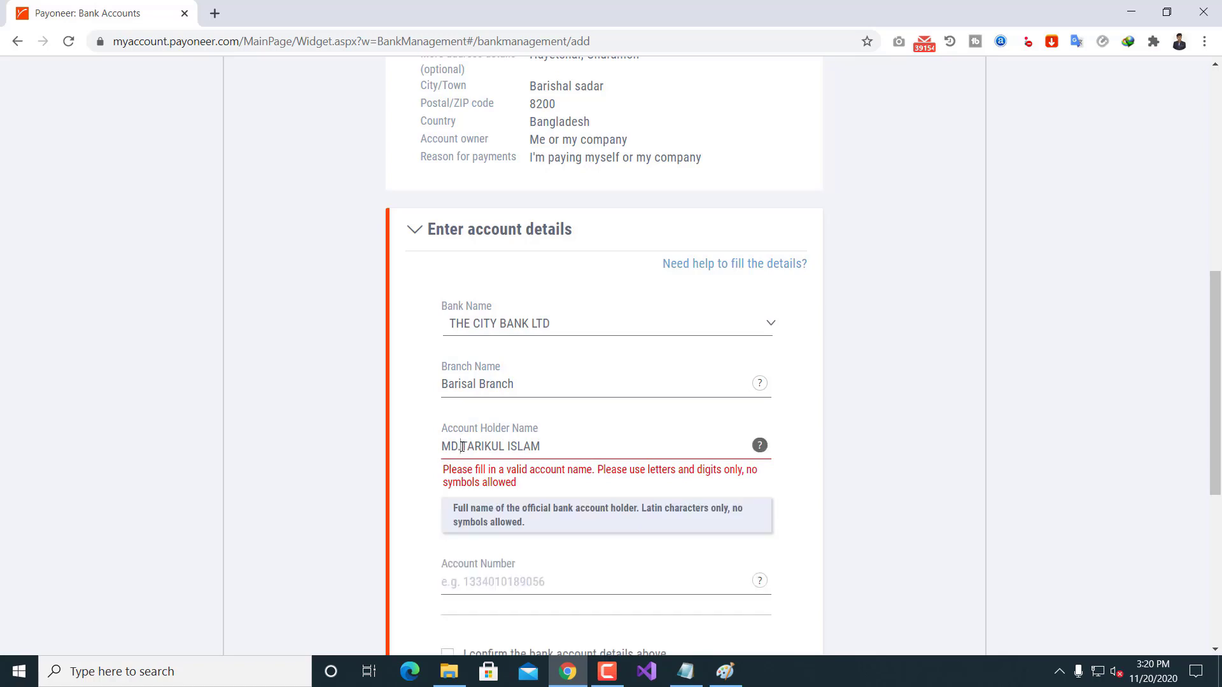
pyautogui.press('BackSpace')
pyautogui.click(331, 474)
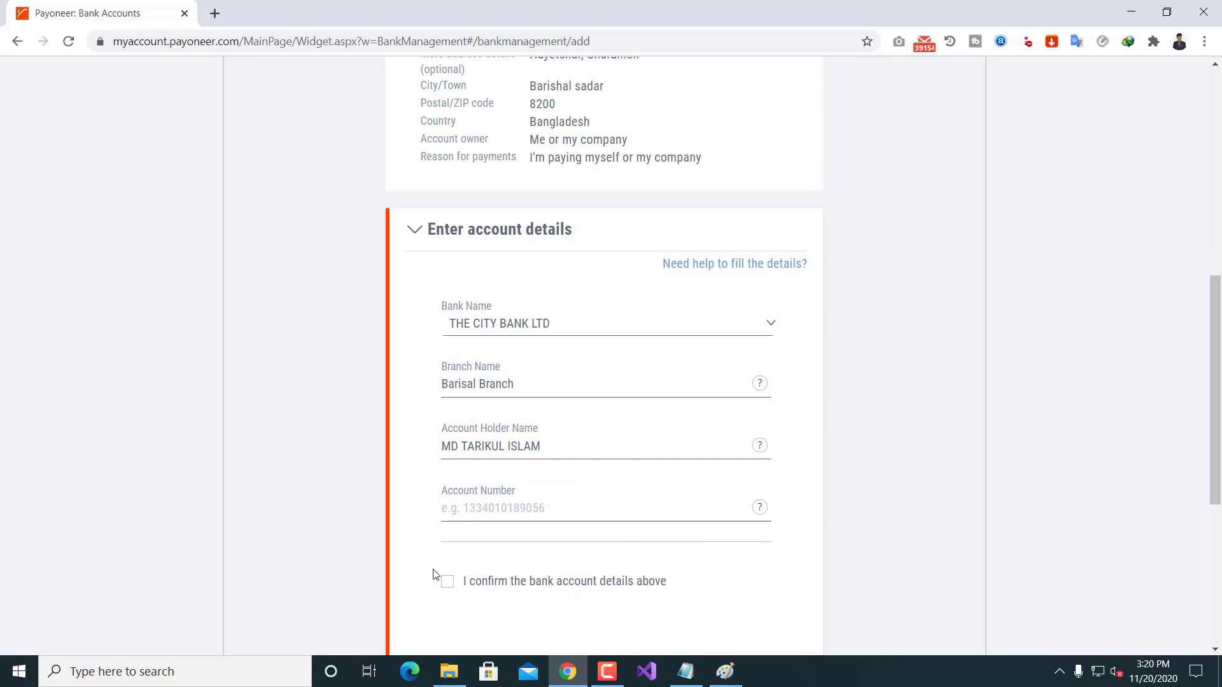
# Step: Paste the account number from Notepad and tick the details-are-correct checkbox
pyautogui.scroll(-3, 567, 494)
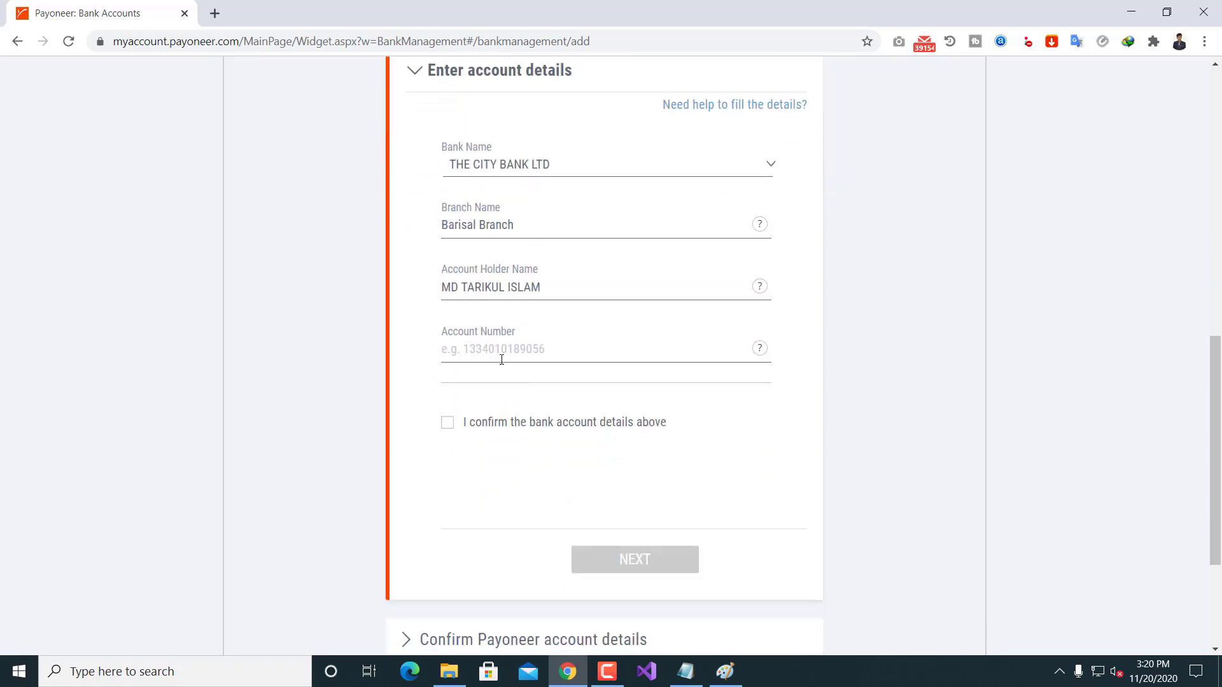
pyautogui.click(686, 671)
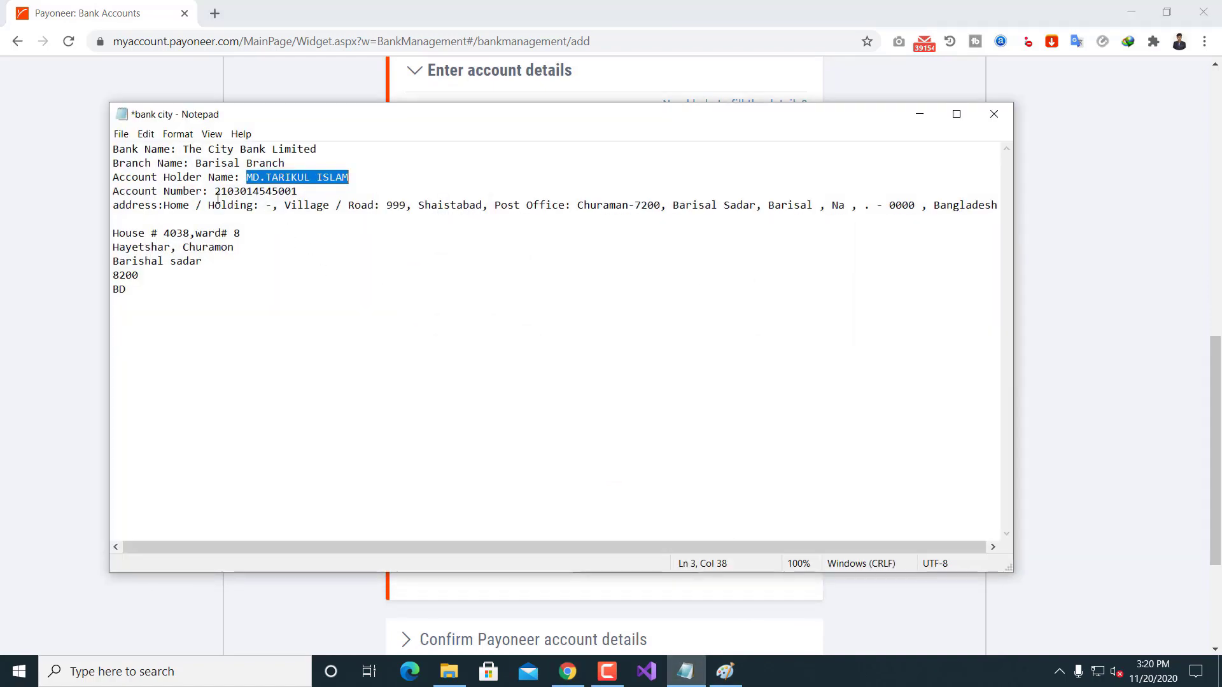
pyautogui.moveTo(216, 191); pyautogui.dragTo(306, 191)
pyautogui.hotkey('ctrl', 'c')
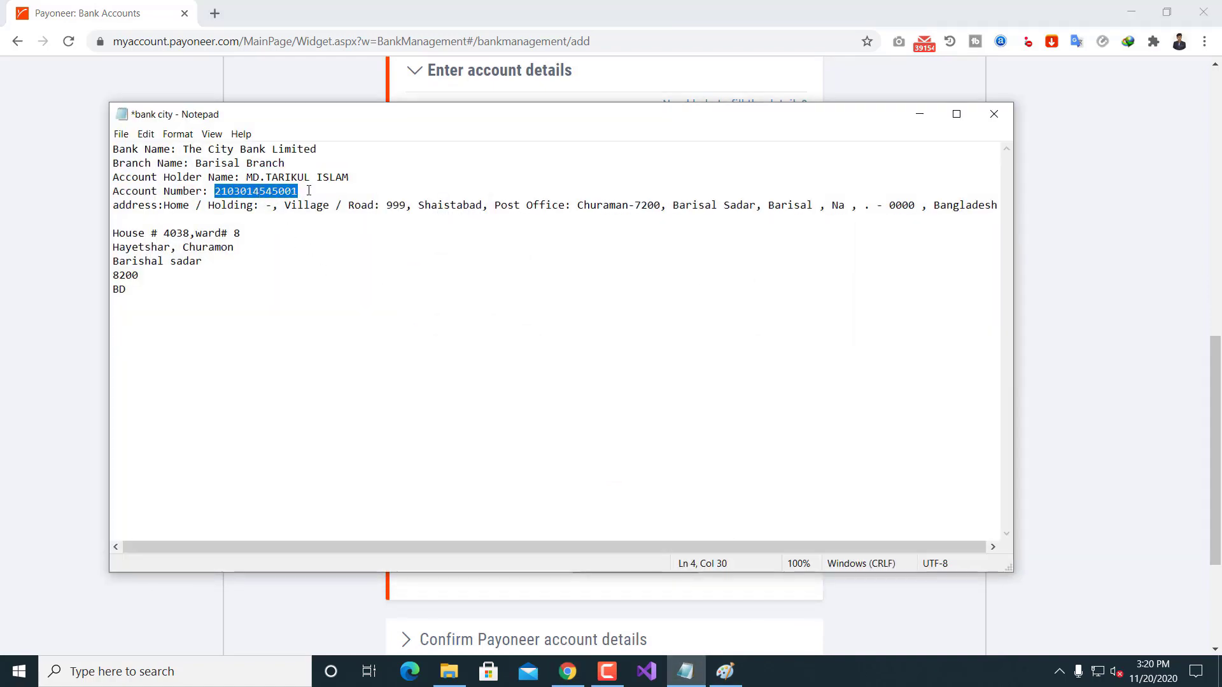
pyautogui.click(919, 114)
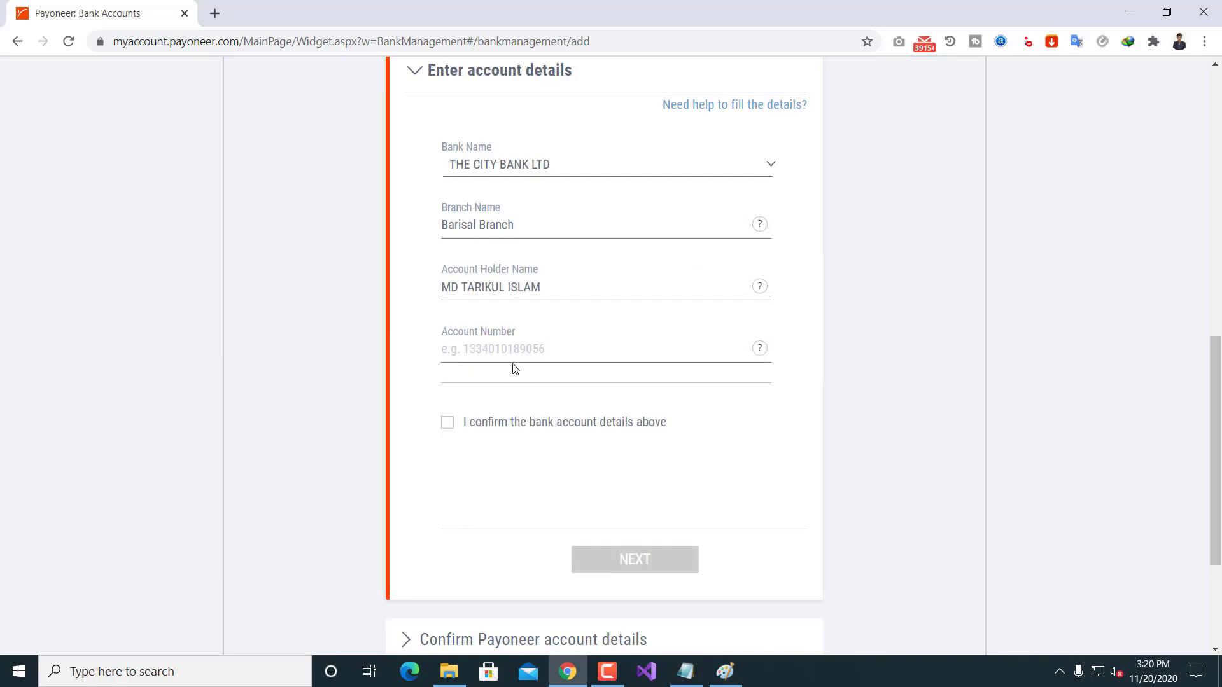
pyautogui.click(520, 346)
pyautogui.hotkey('ctrl', 'v')
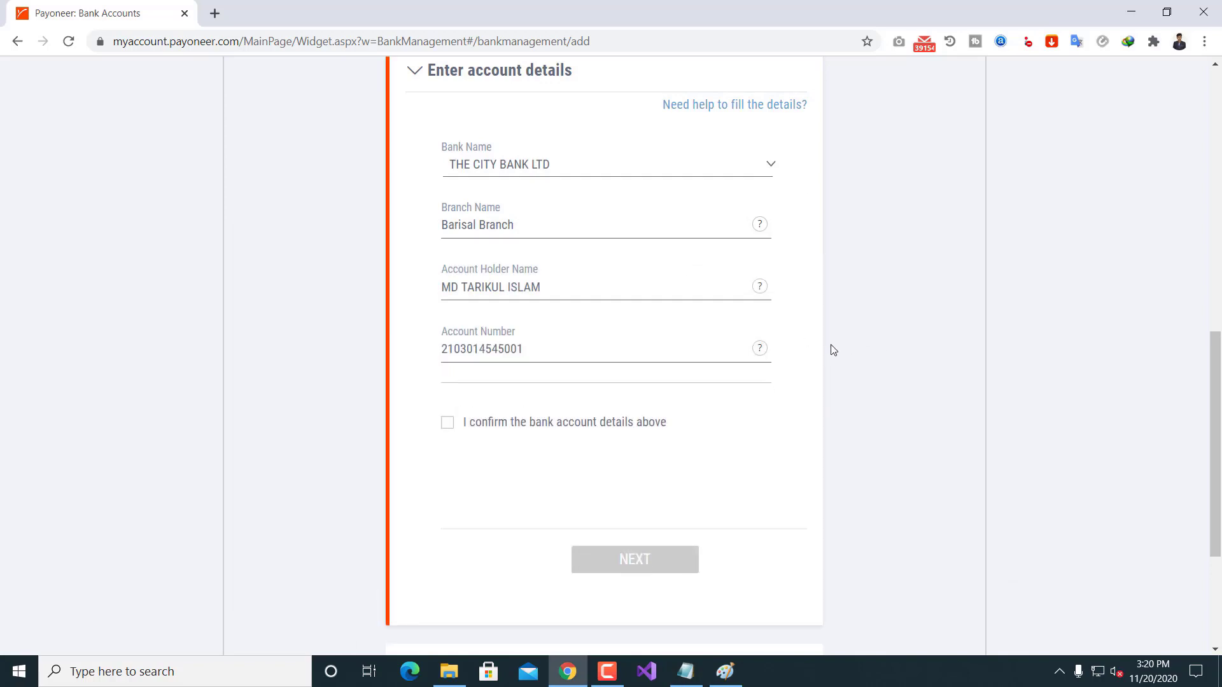
pyautogui.click(448, 423)
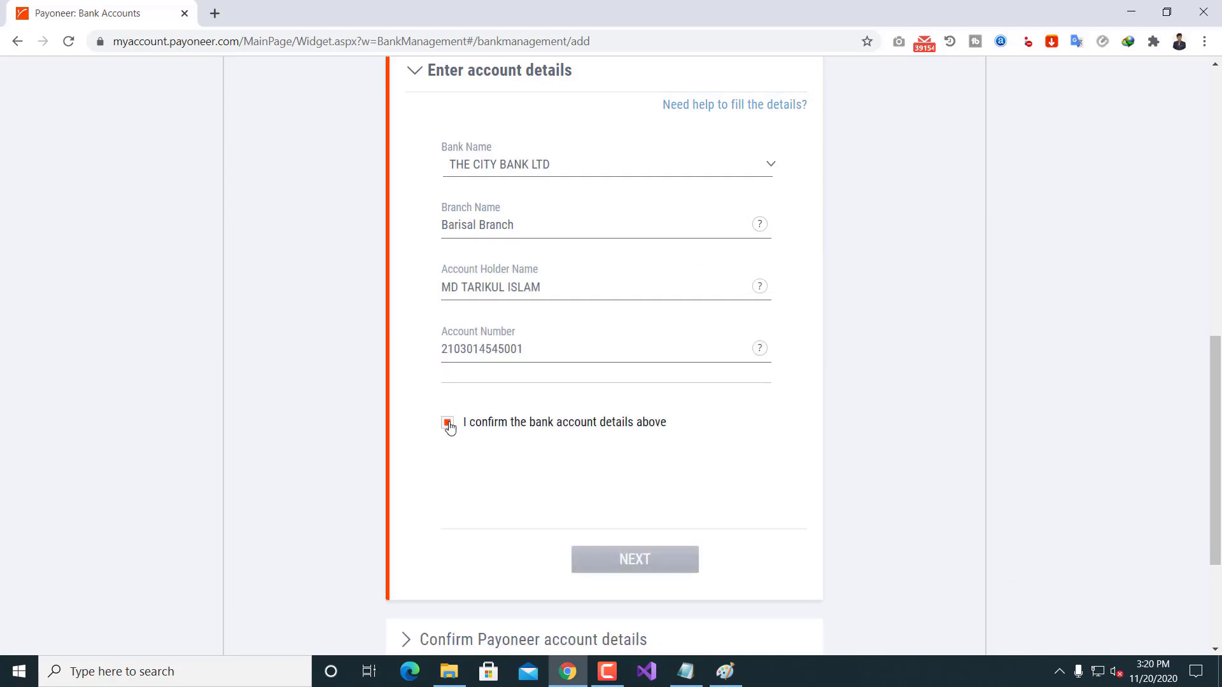
# Step: Review the completed account details form and submit it
pyautogui.scroll(3, 1002, 413)
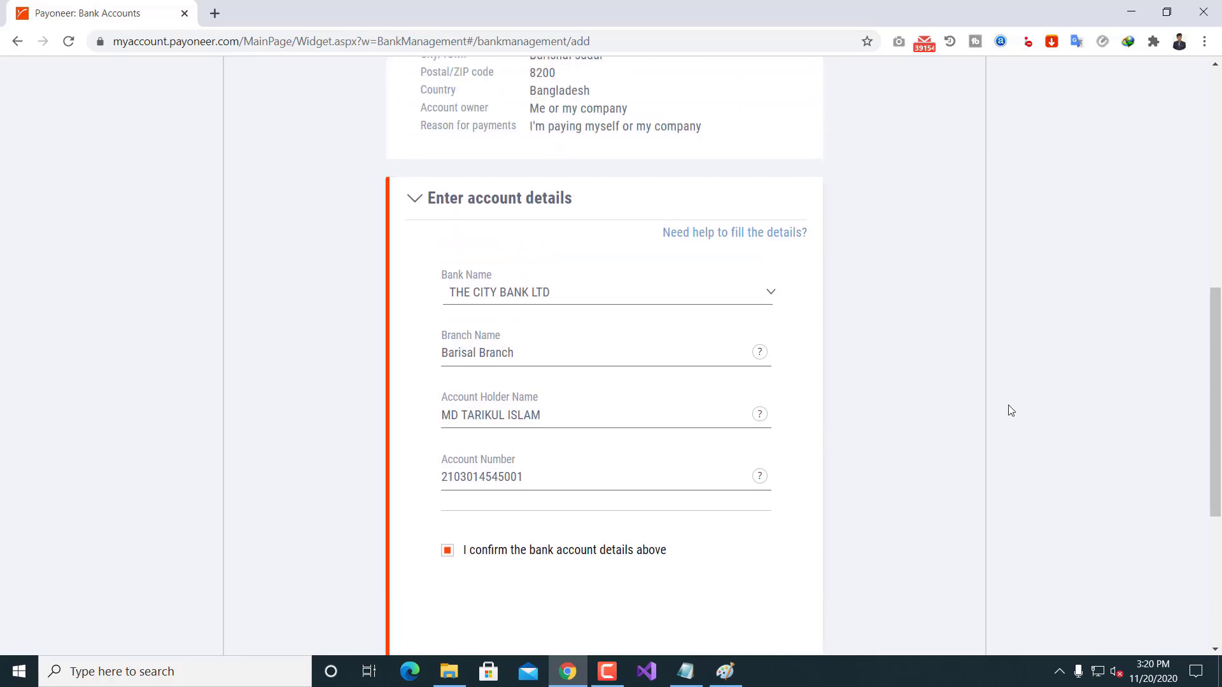
pyautogui.scroll(6, 547, 248)
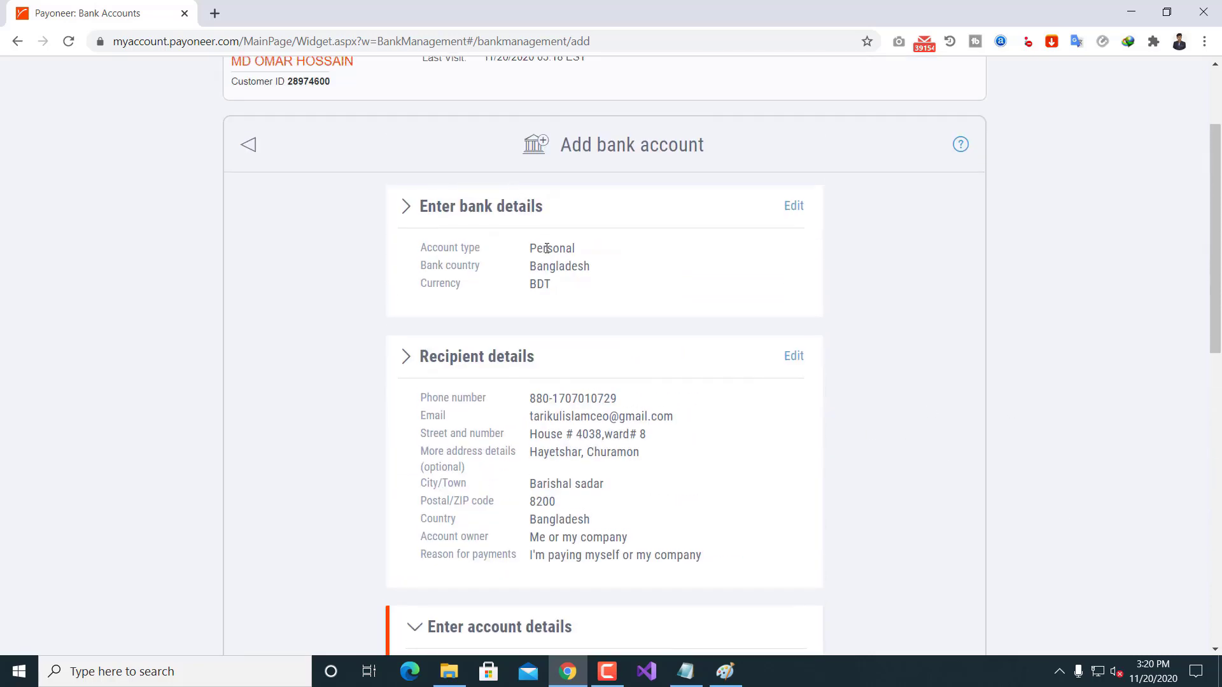
pyautogui.scroll(-3, 546, 251)
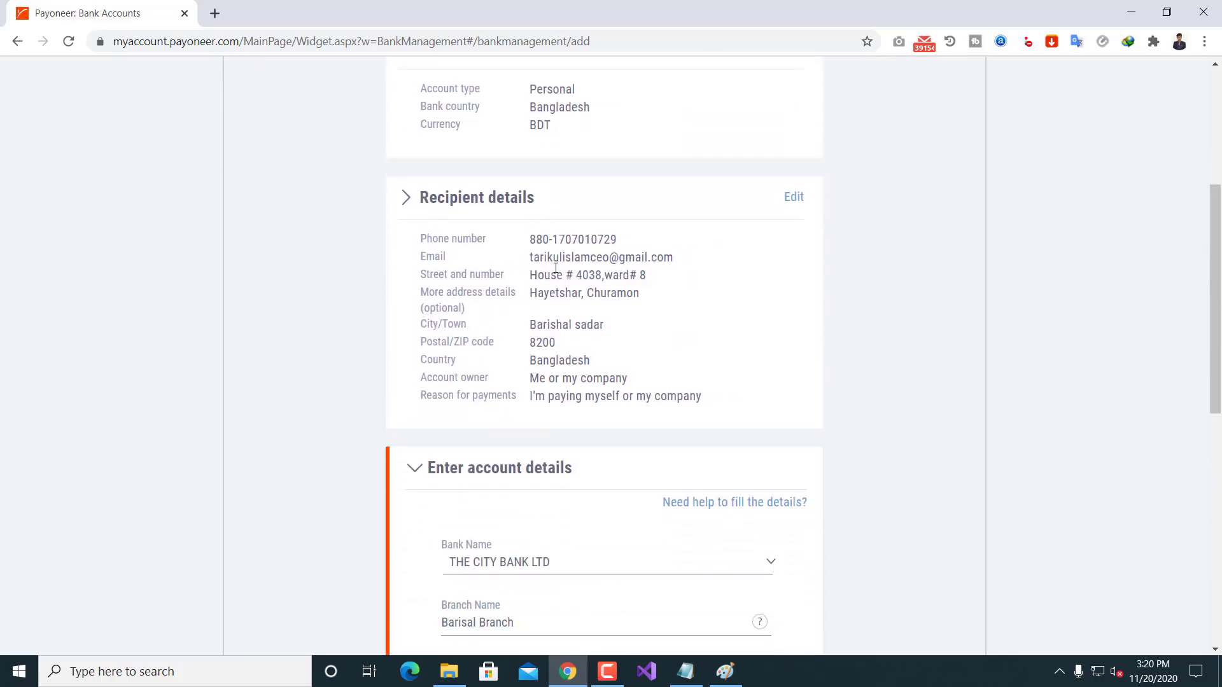
pyautogui.scroll(-5, 611, 280)
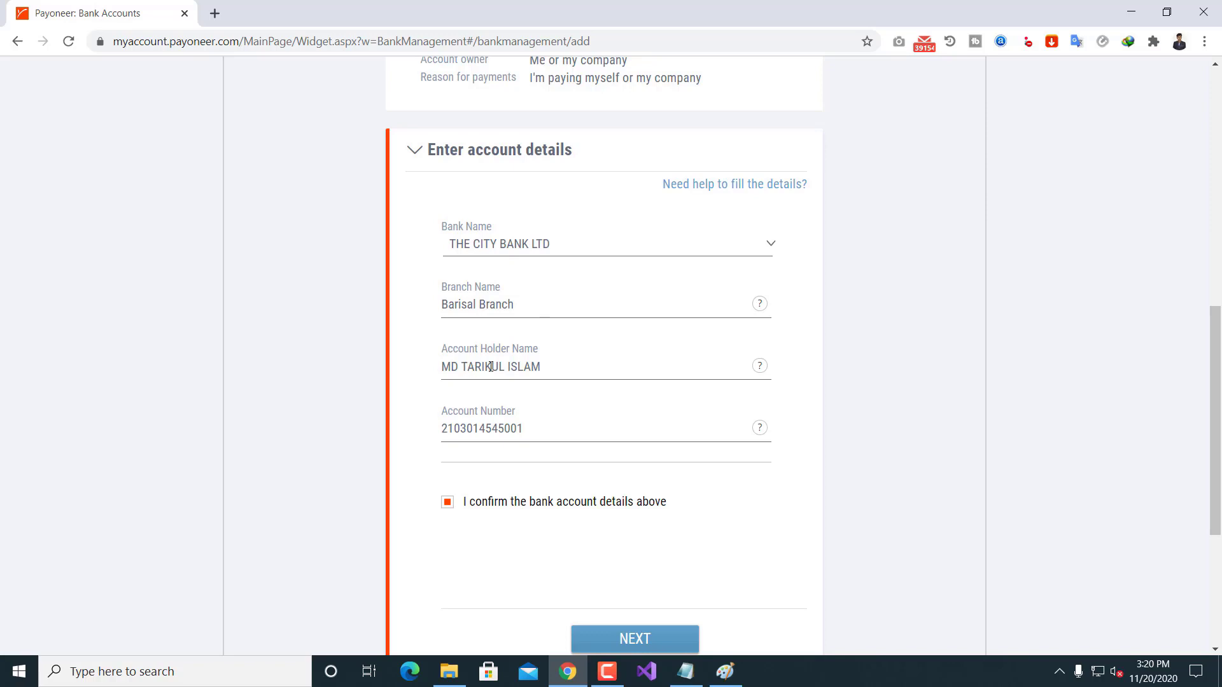
pyautogui.scroll(-1, 543, 404)
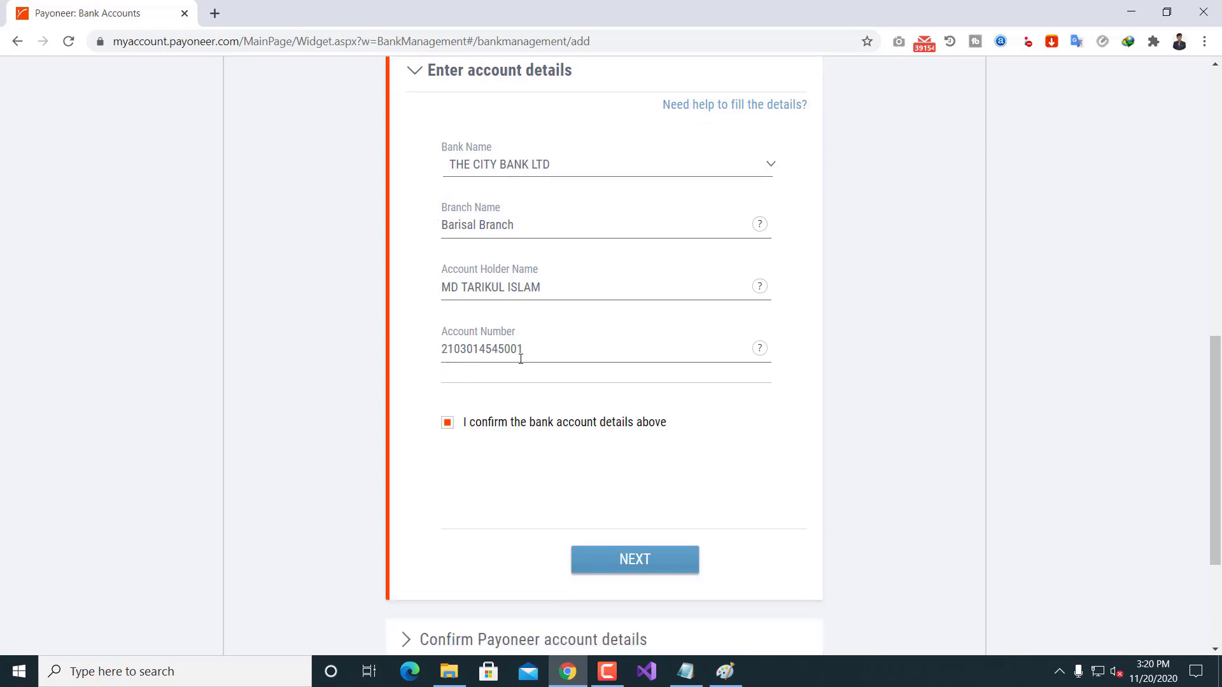
pyautogui.scroll(-1, 516, 369)
pyautogui.scroll(-1, 636, 375)
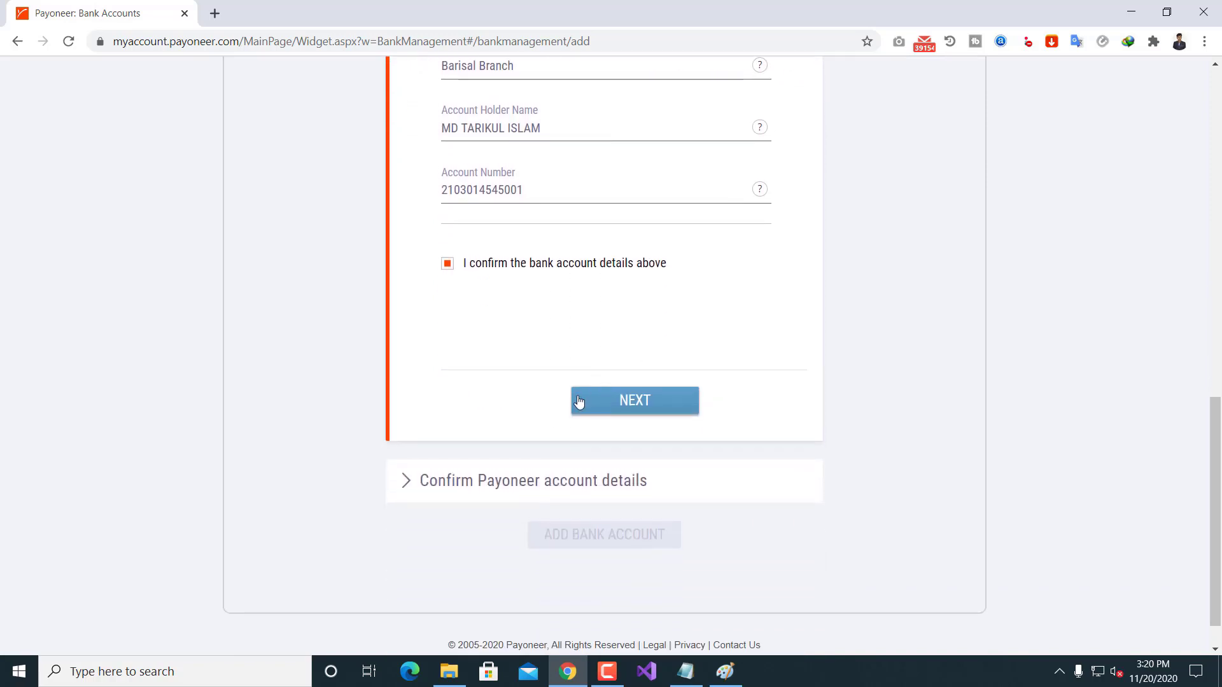
pyautogui.click(634, 401)
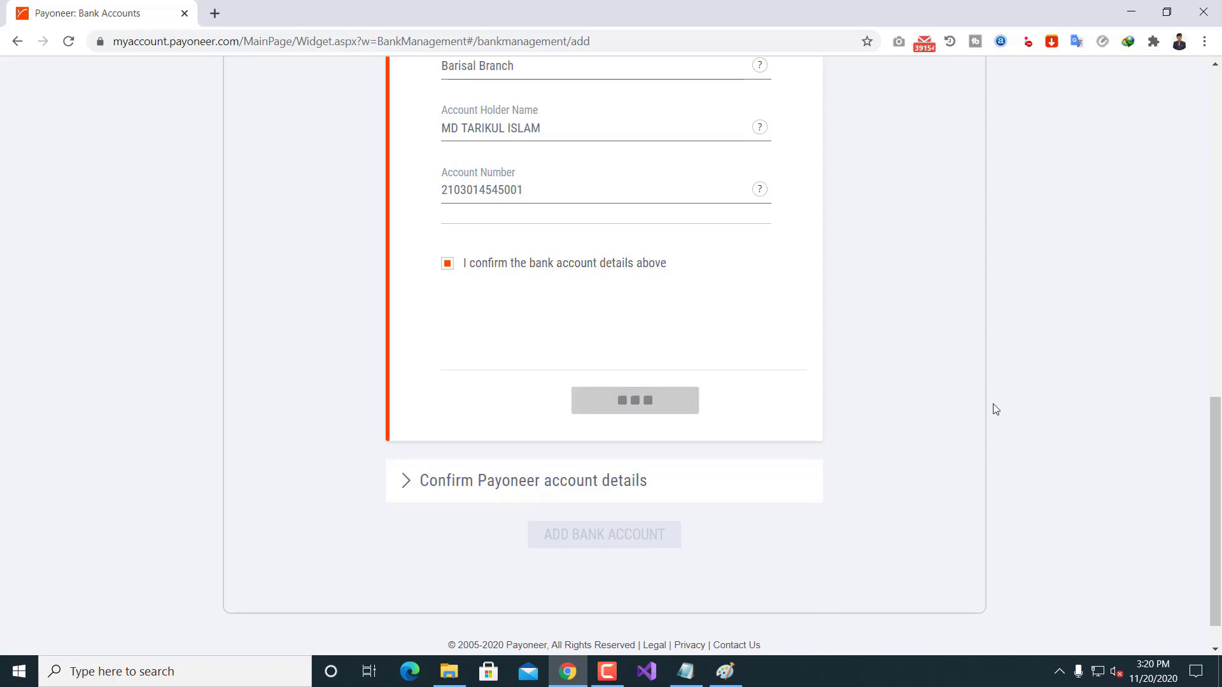
# Step: Enter the account holder's date of birth in the Day, Month and Year fields
pyautogui.scroll(2, 534, 273)
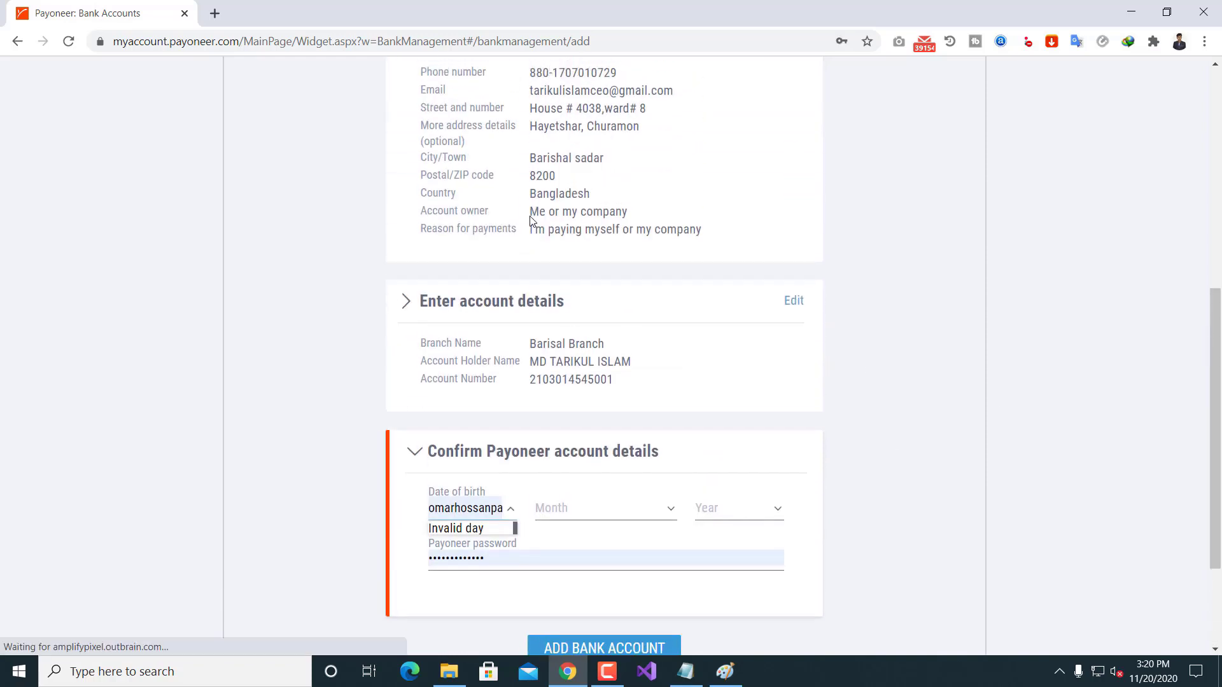
pyautogui.scroll(-2, 556, 405)
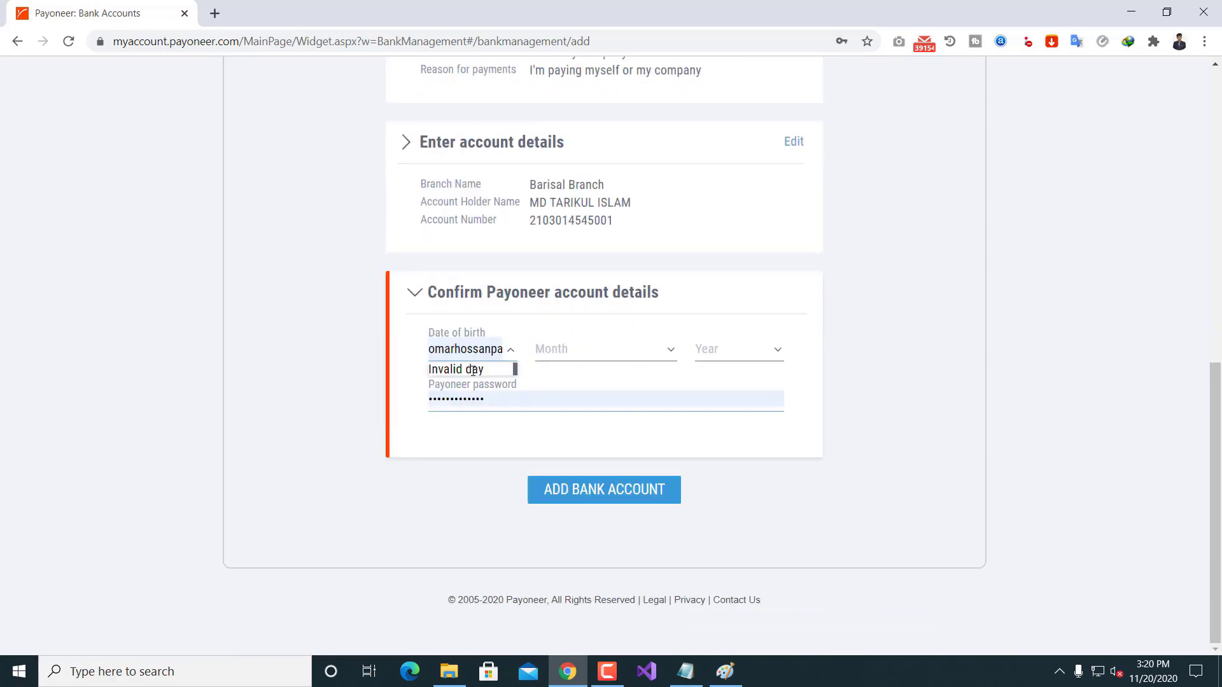
pyautogui.click(506, 351)
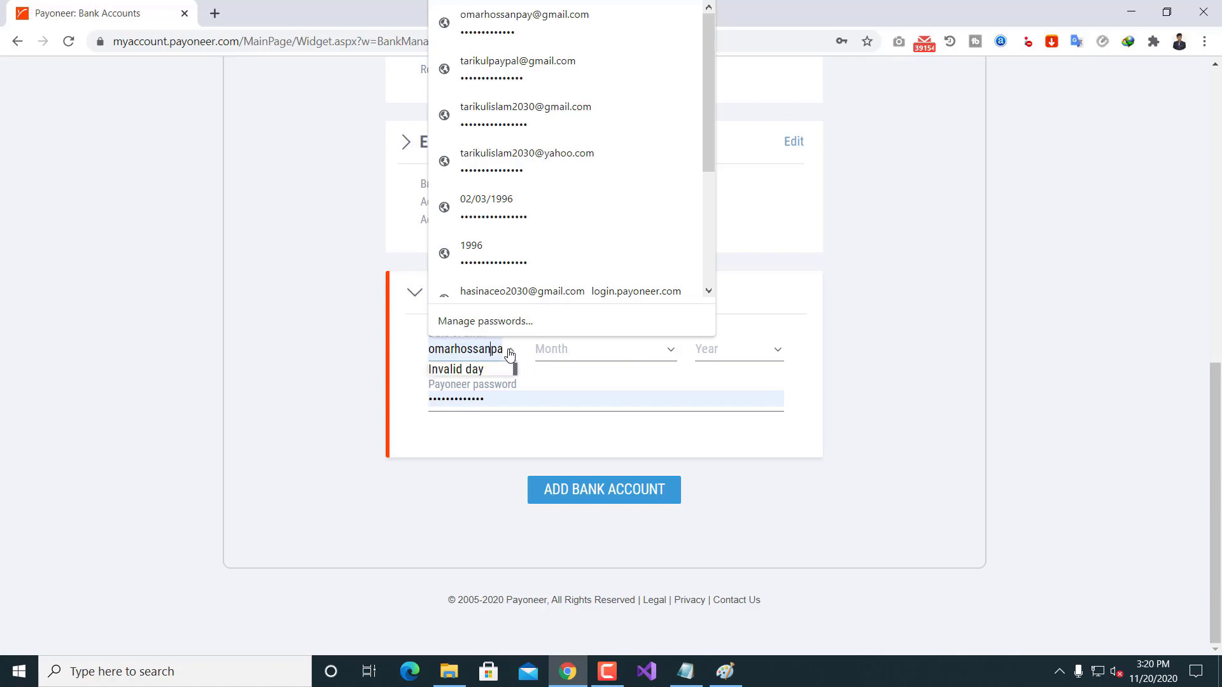
pyautogui.doubleClick(467, 347)
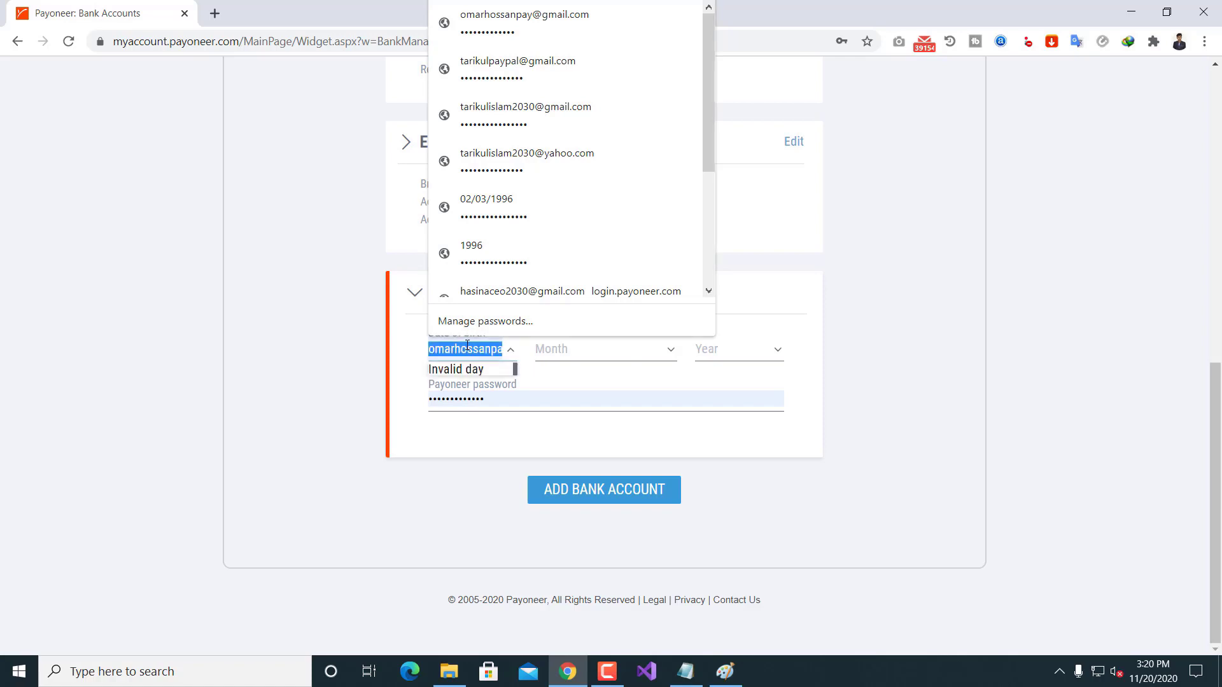
pyautogui.press('BackSpace')
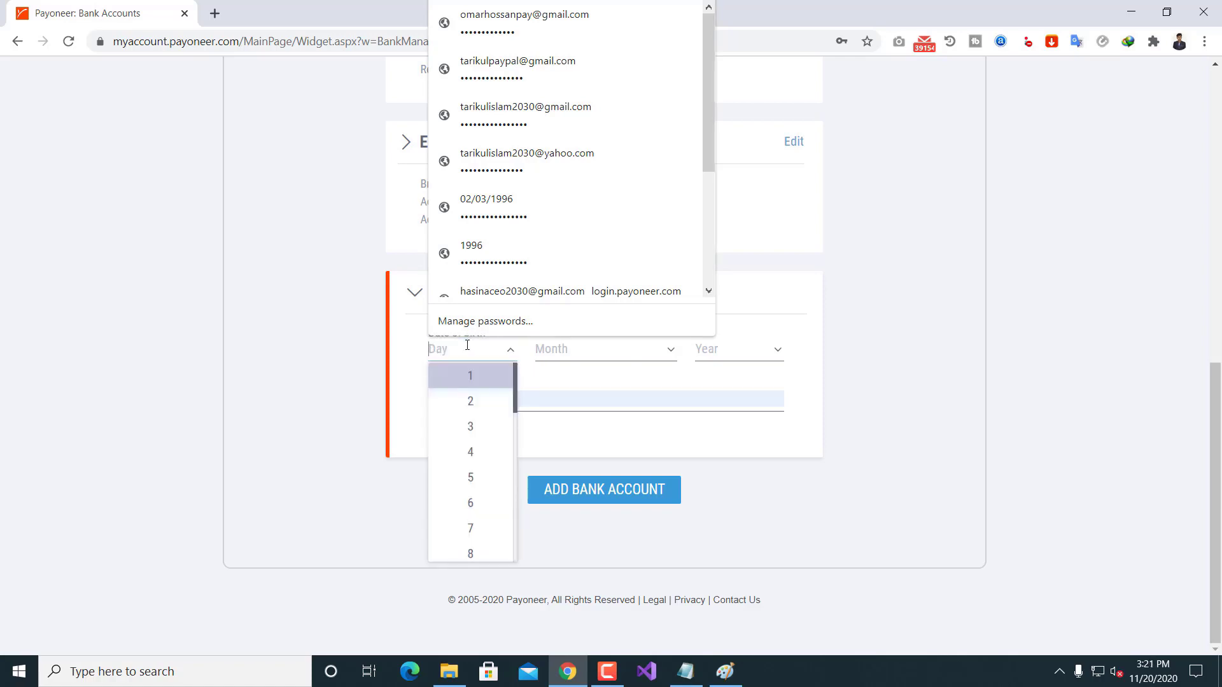
pyautogui.write('26')
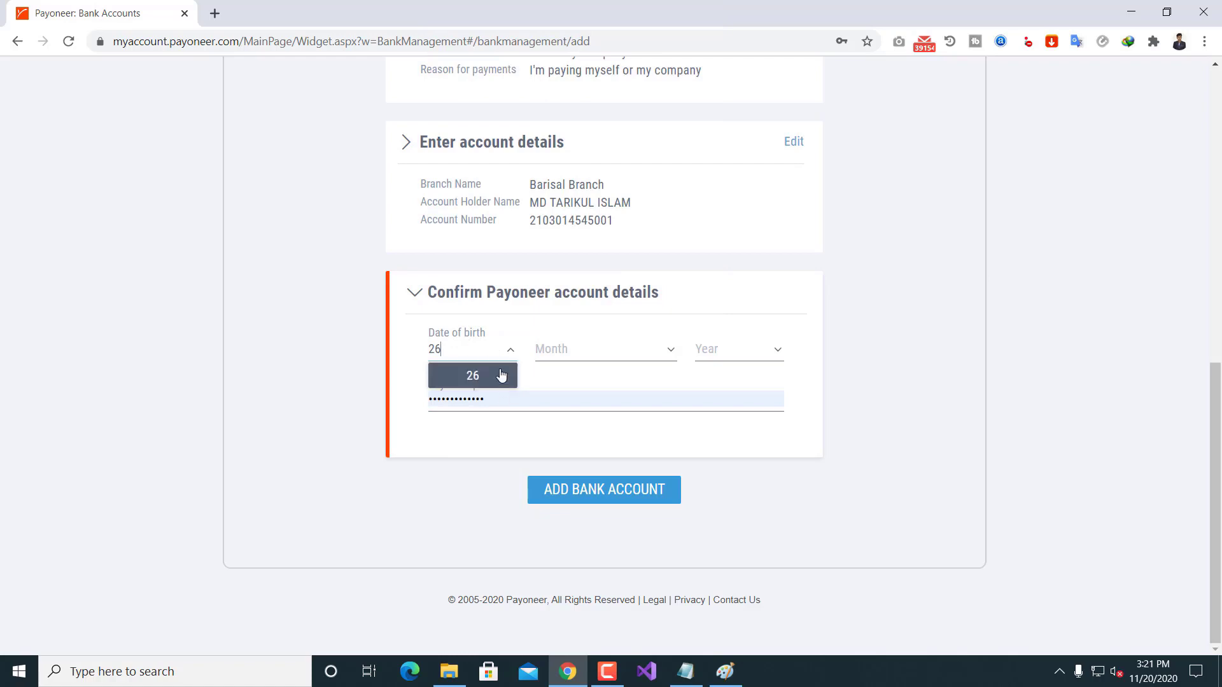
pyautogui.click(502, 377)
pyautogui.click(564, 356)
pyautogui.click(574, 479)
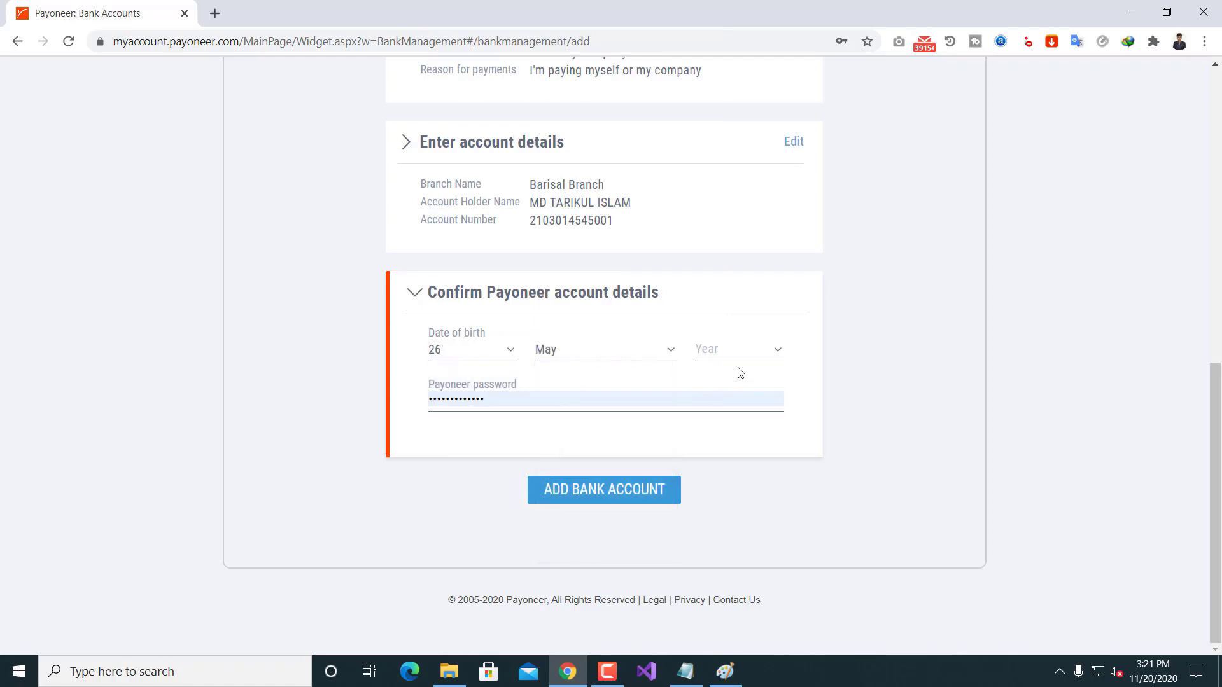
pyautogui.click(739, 346)
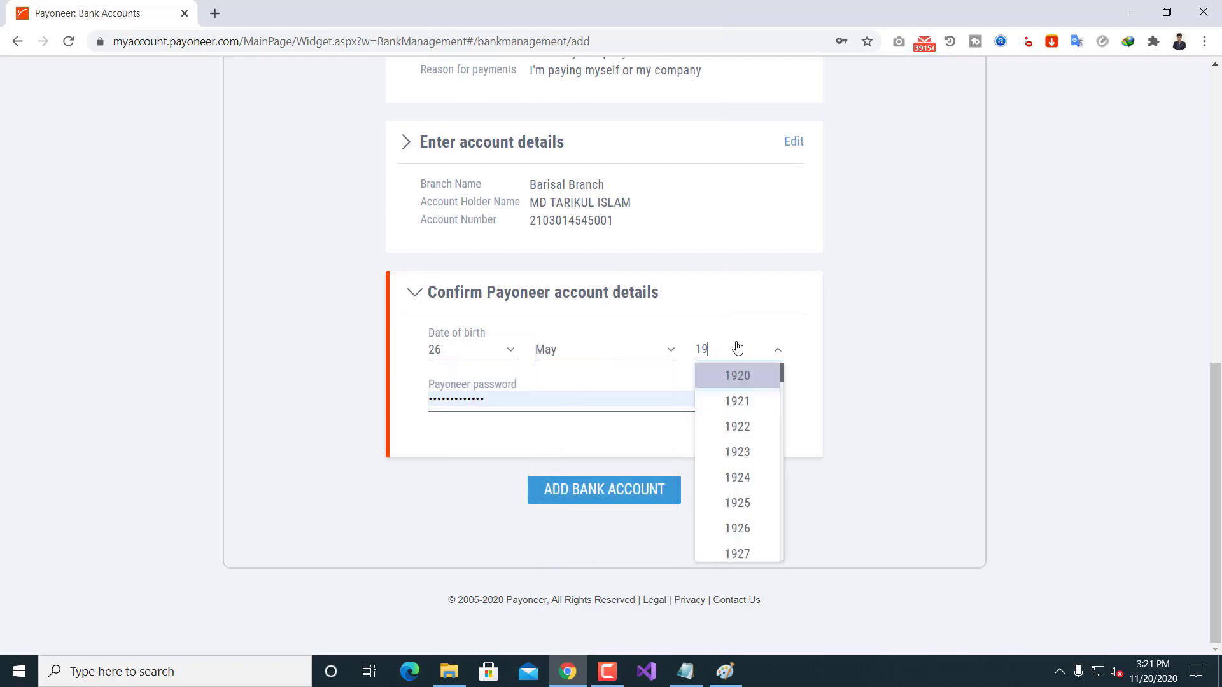
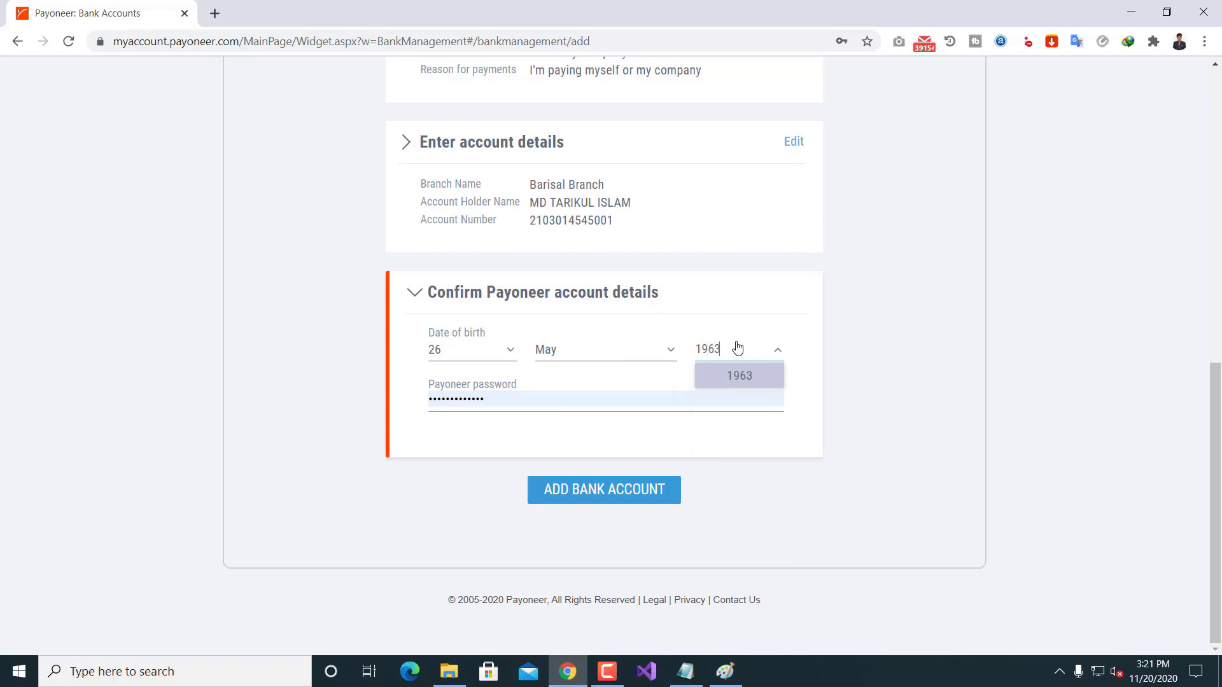
pyautogui.click(741, 375)
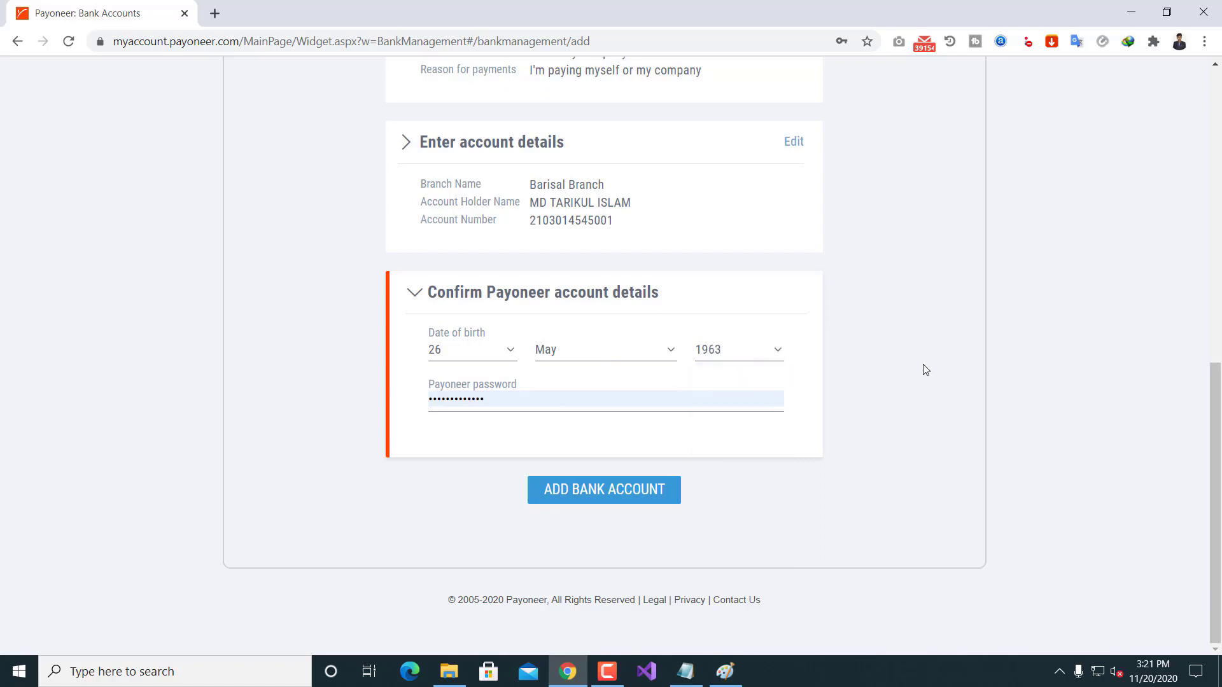
# Step: Re-enter the Payoneer account password and submit the new recipient bank account
pyautogui.click(558, 400)
pyautogui.press('BackSpace')
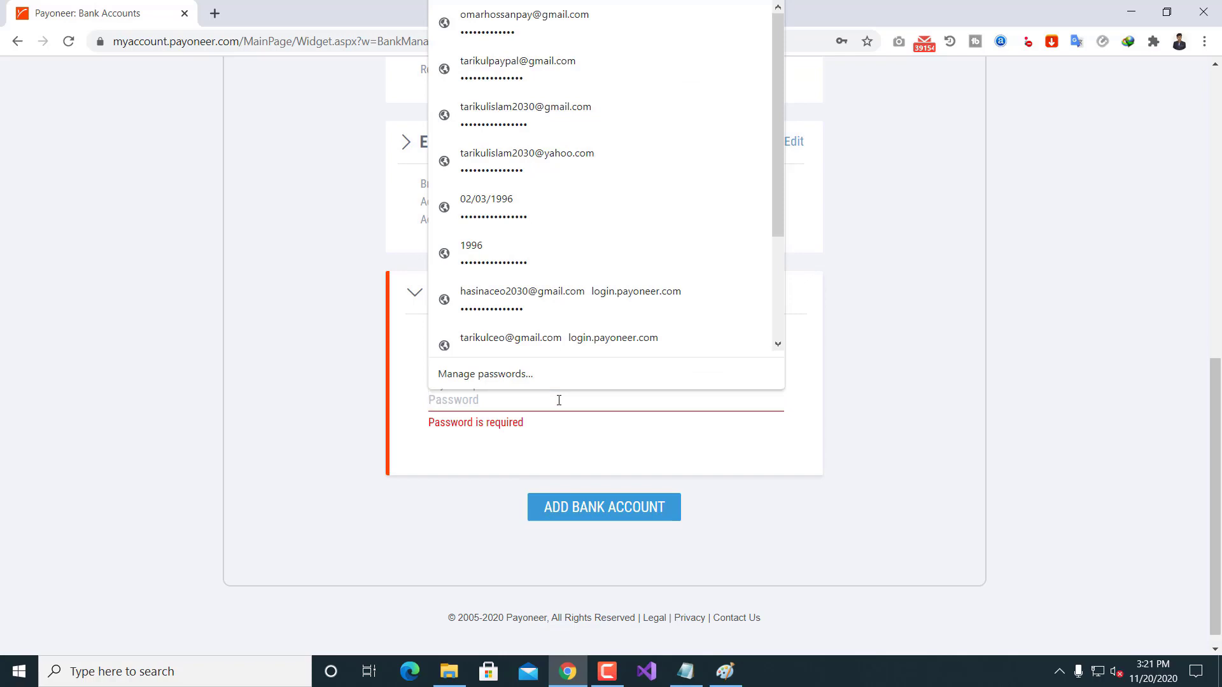
pyautogui.write('••••••')
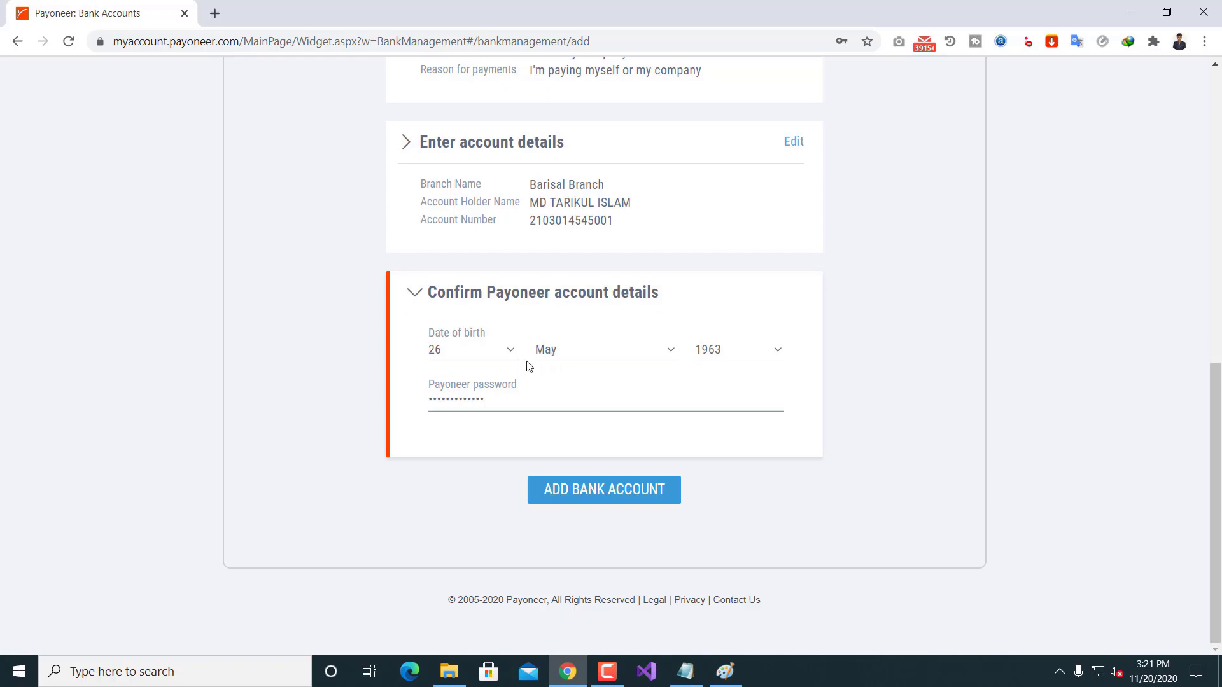
pyautogui.click(617, 499)
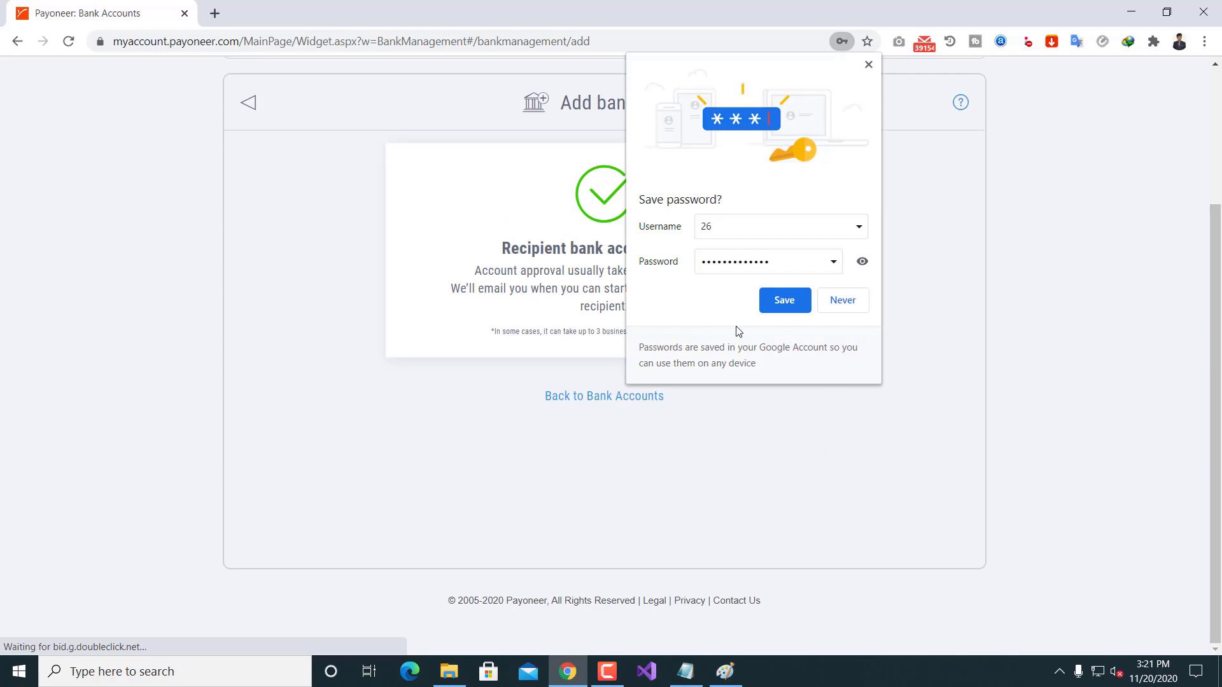
# Step: Decline Chrome's password save and return to the Bank Accounts overview
pyautogui.click(843, 300)
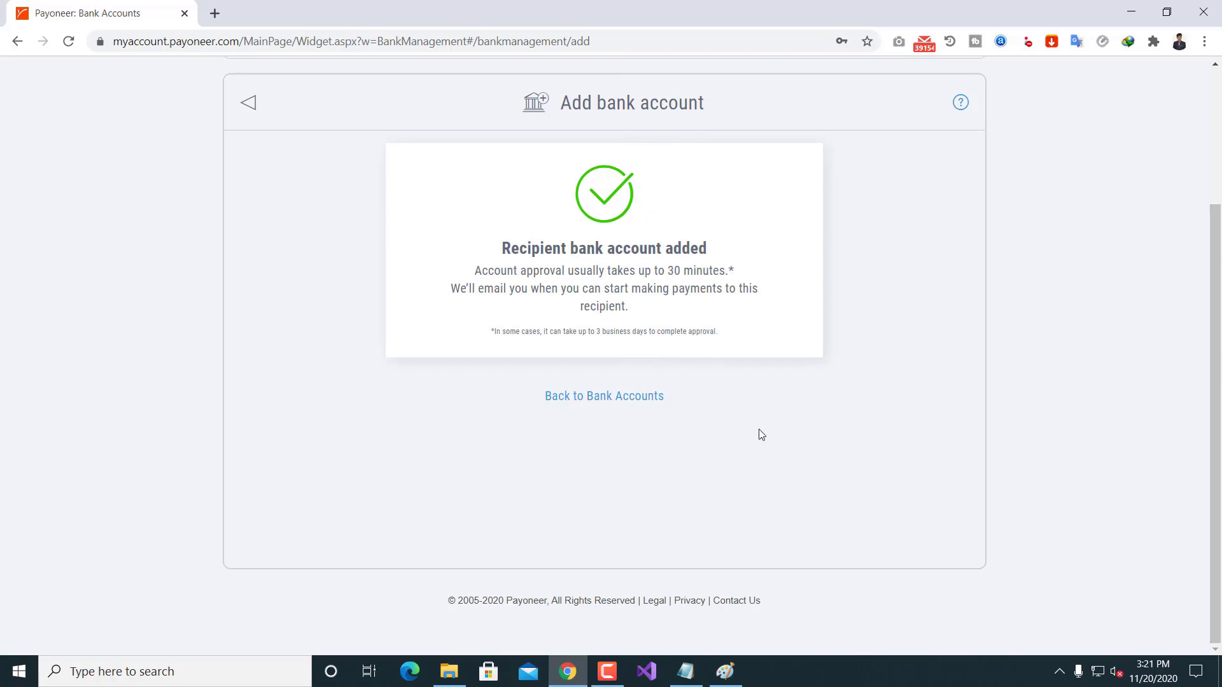
pyautogui.scroll(3, 761, 433)
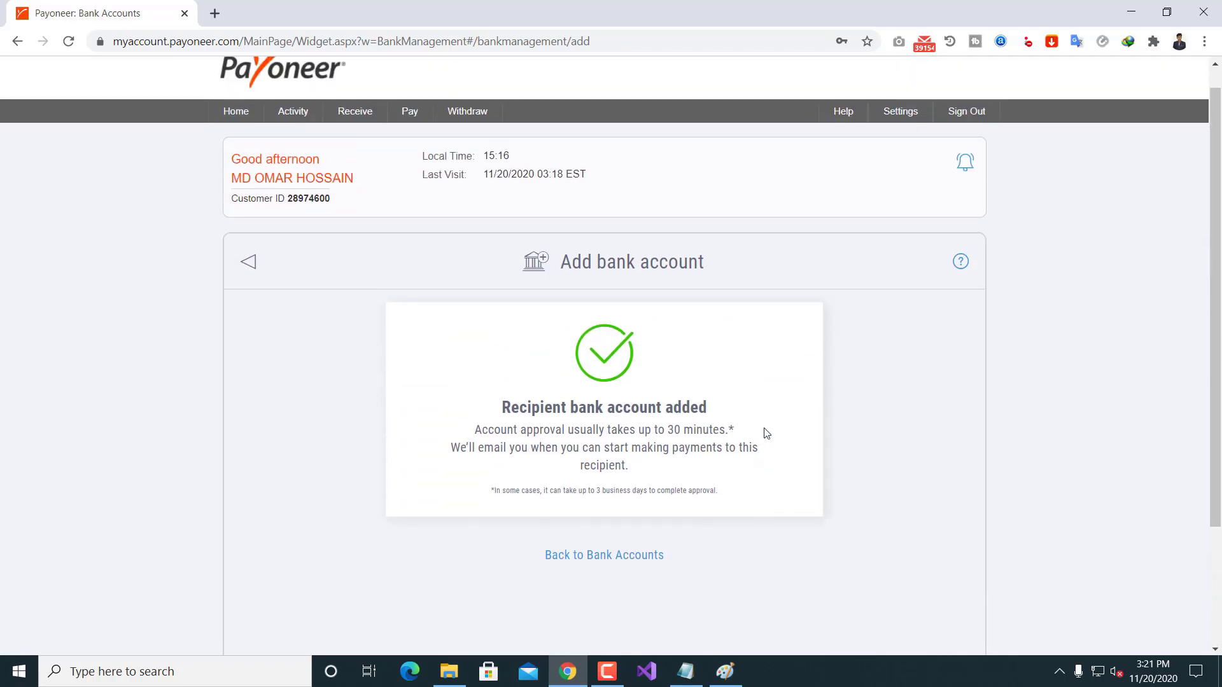
pyautogui.click(623, 561)
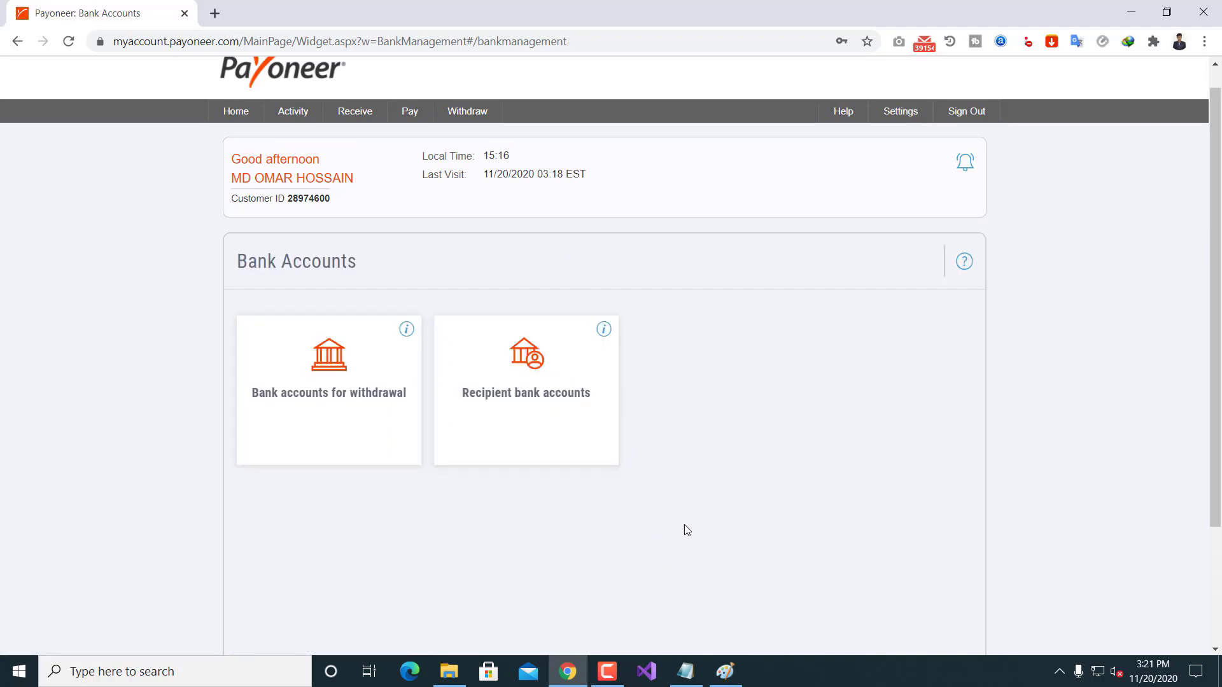
# Step: Review the pending THE CITY BANK LTD recipient account details, then open Payoneer's new email in Gmail
pyautogui.click(514, 364)
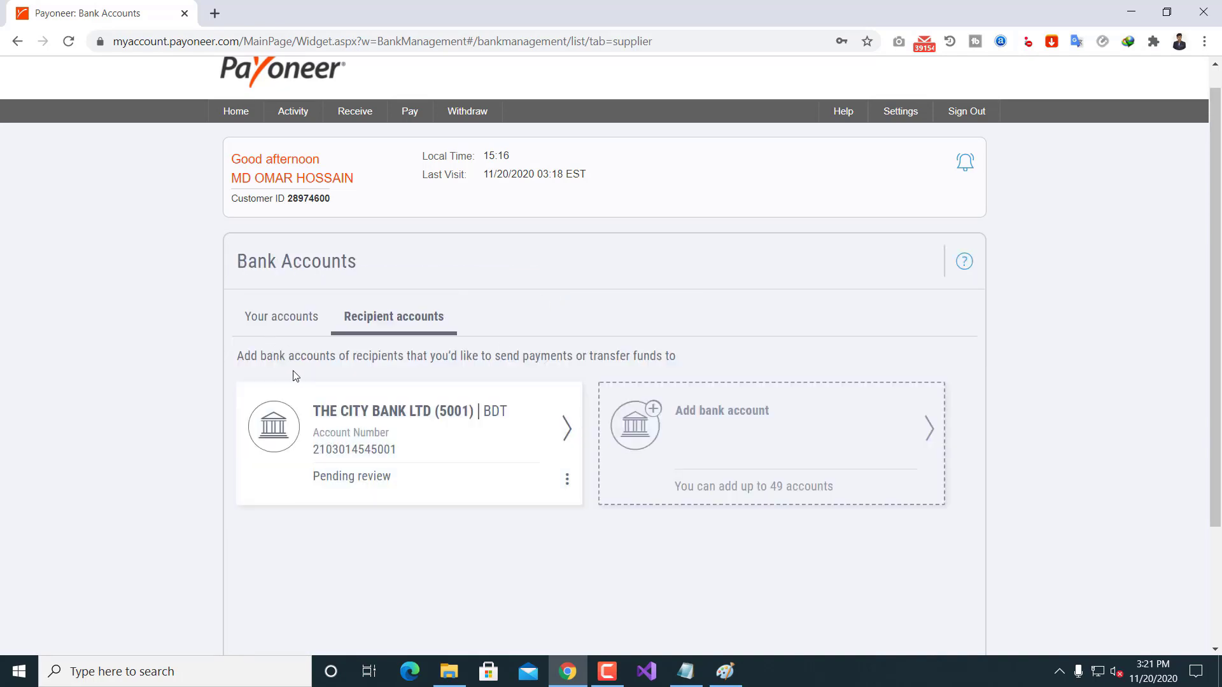
pyautogui.click(405, 449)
pyautogui.scroll(-1, 624, 310)
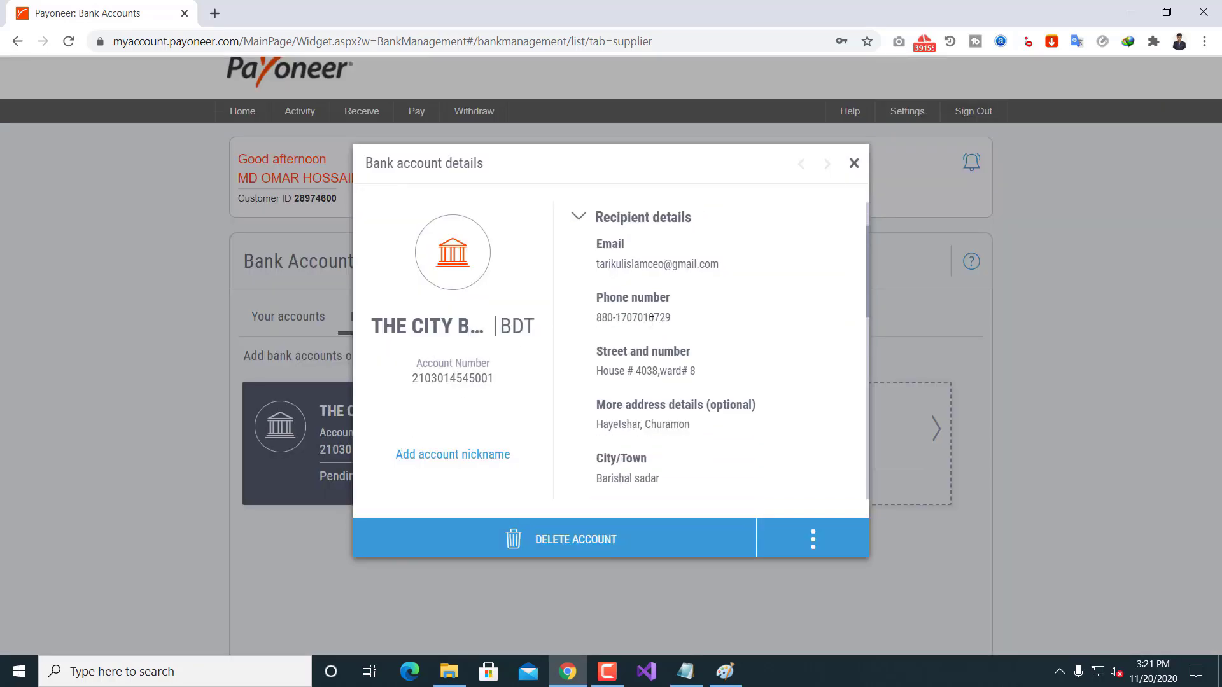
pyautogui.scroll(-2, 643, 349)
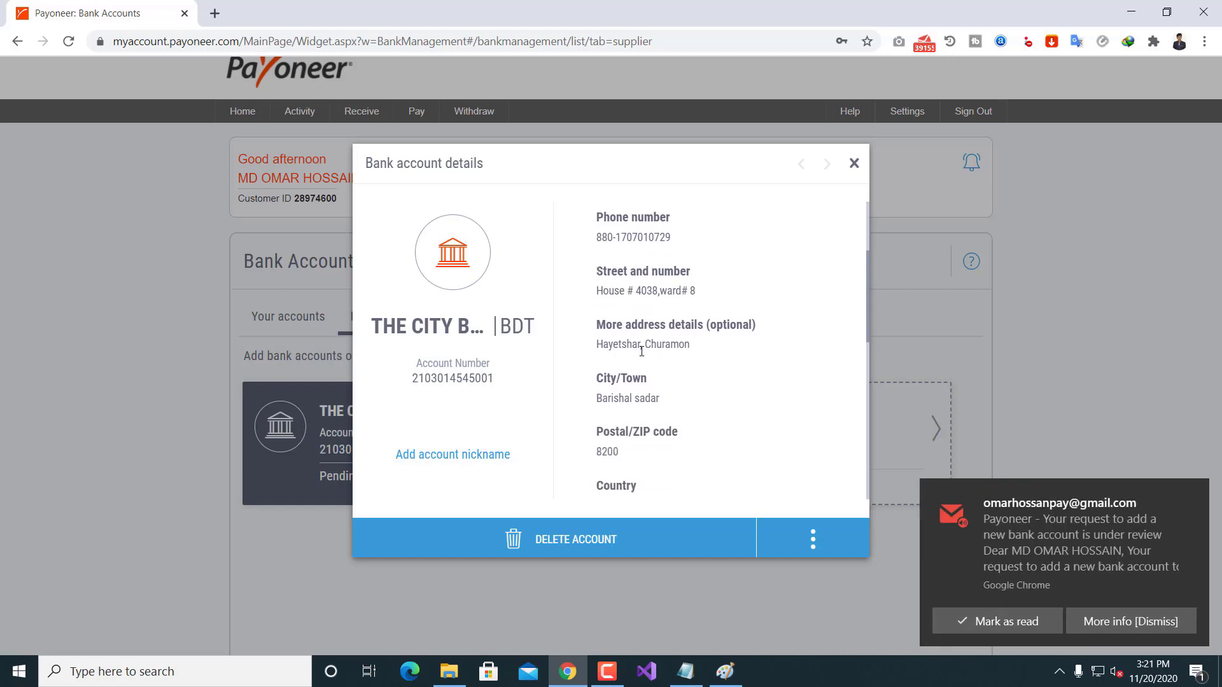
pyautogui.click(1082, 562)
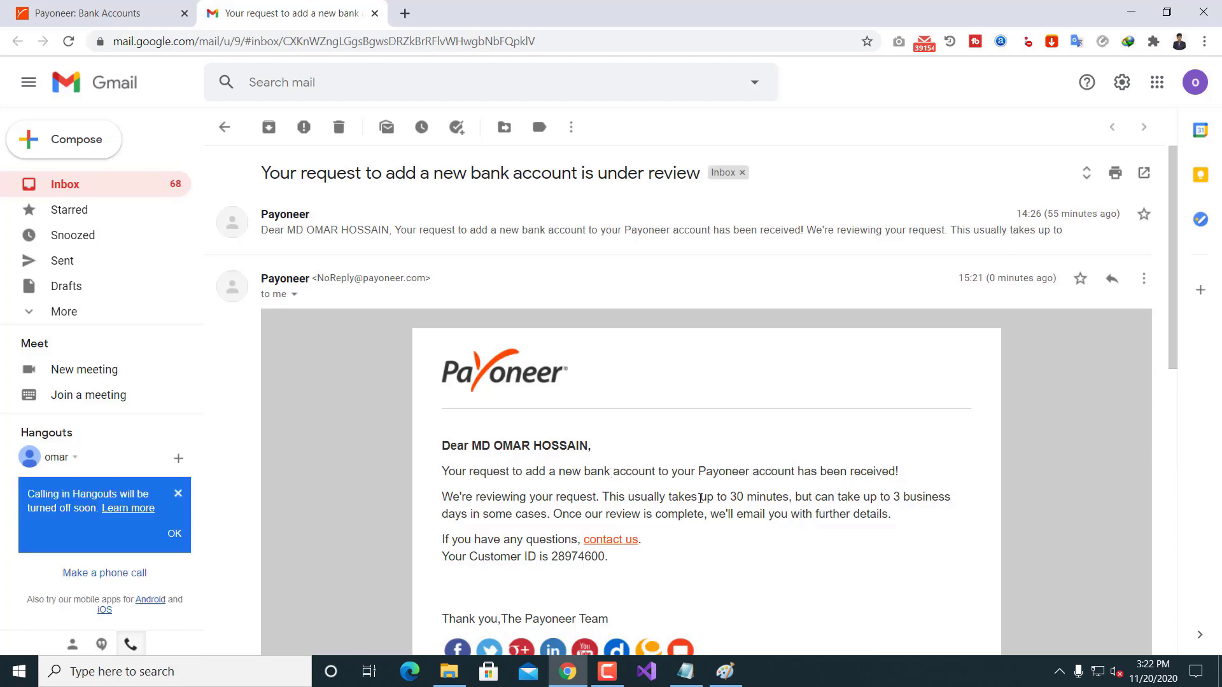
# Step: Read Payoneer's 'under review' email (up to 30 minutes), then go back to the Gmail inbox
pyautogui.scroll(-1, 777, 414)
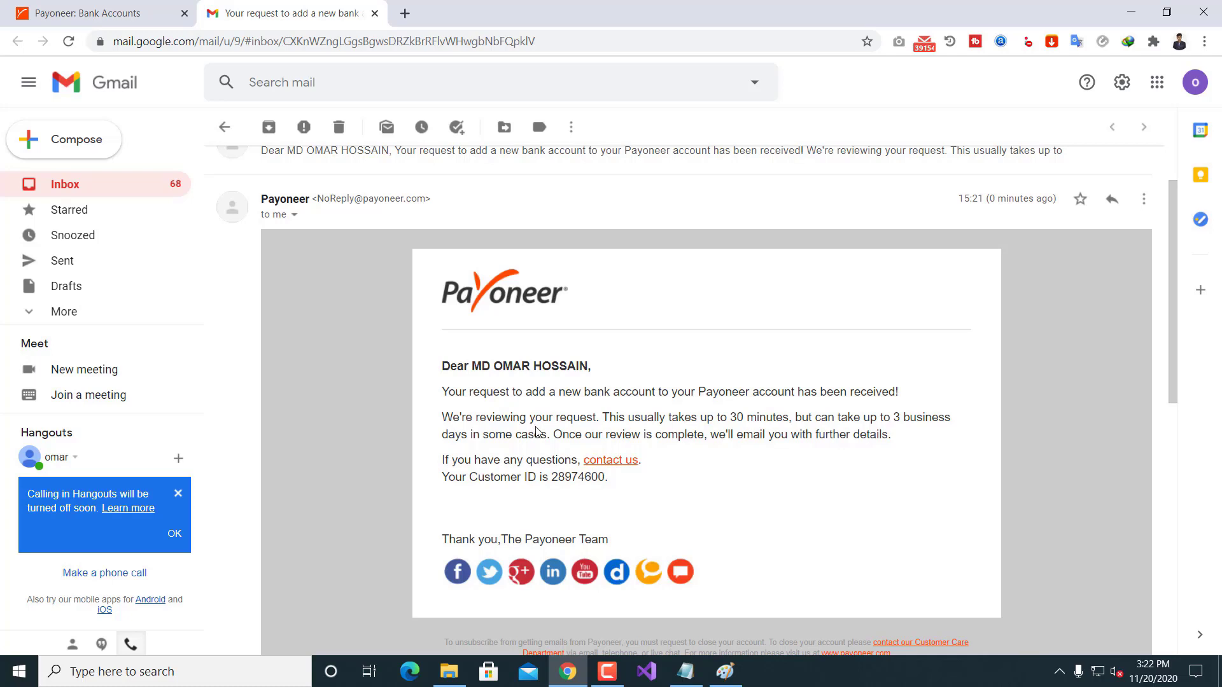
pyautogui.click(142, 189)
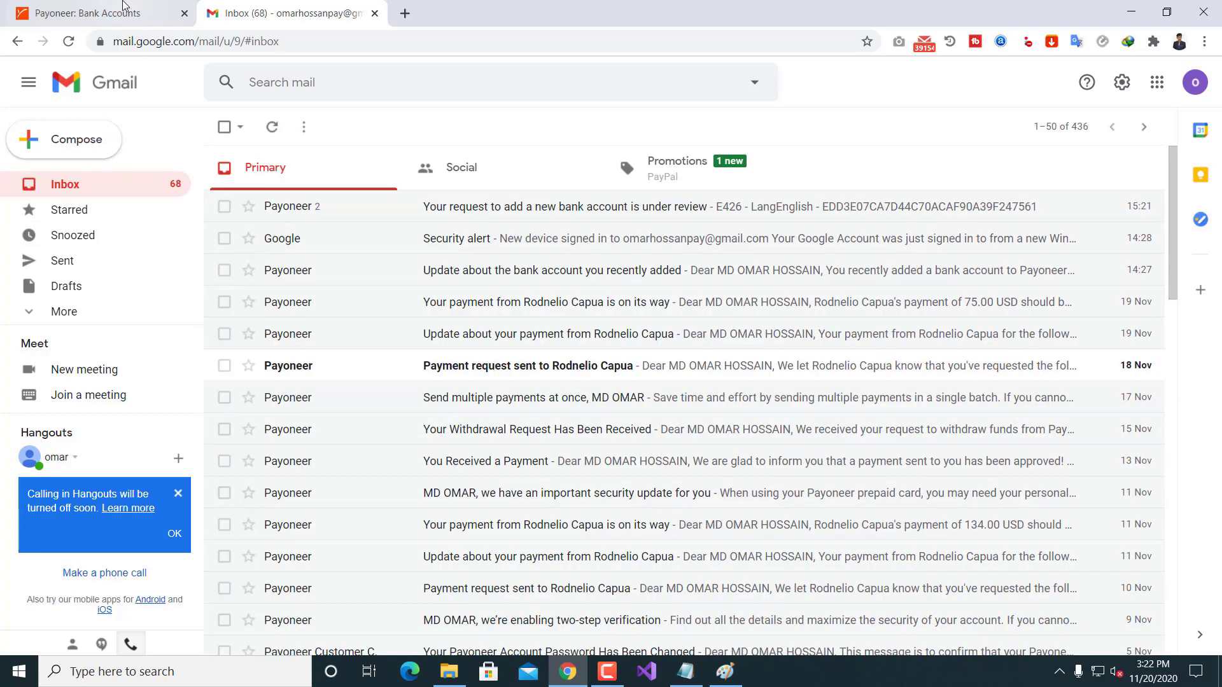
# Step: Check and close the pending City Bank account's bank details, then compare Your accounts with Recipient accounts
pyautogui.click(128, 10)
pyautogui.scroll(-4, 747, 335)
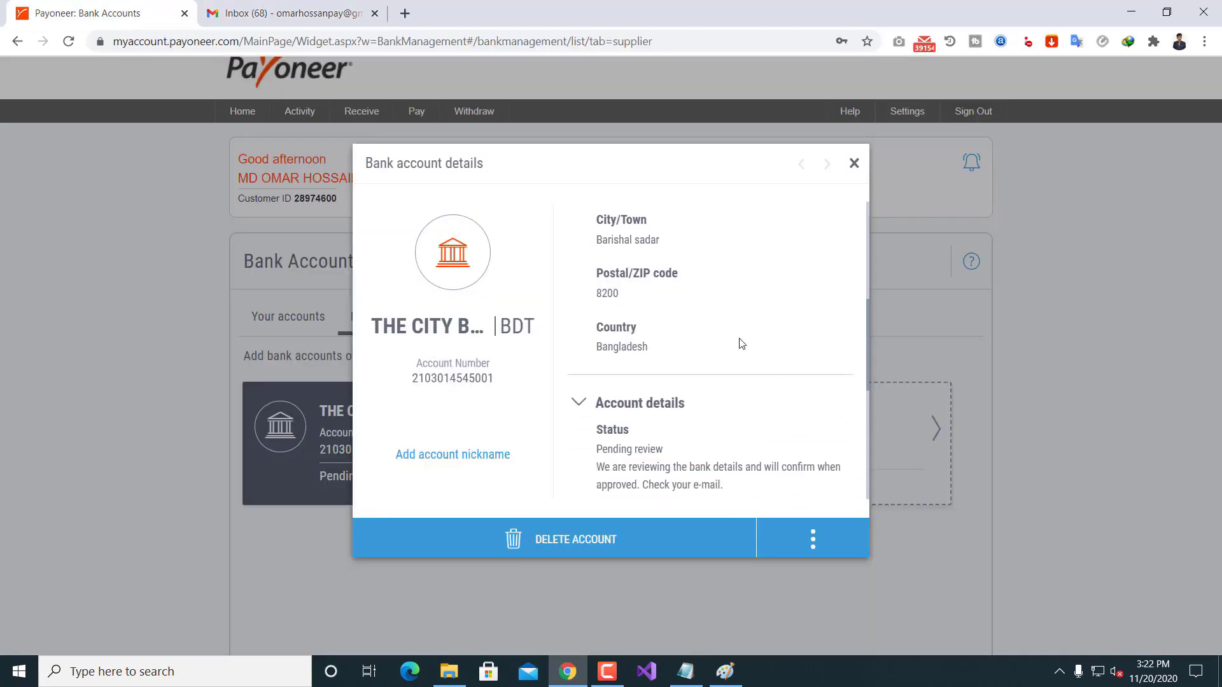
pyautogui.scroll(-1, 630, 273)
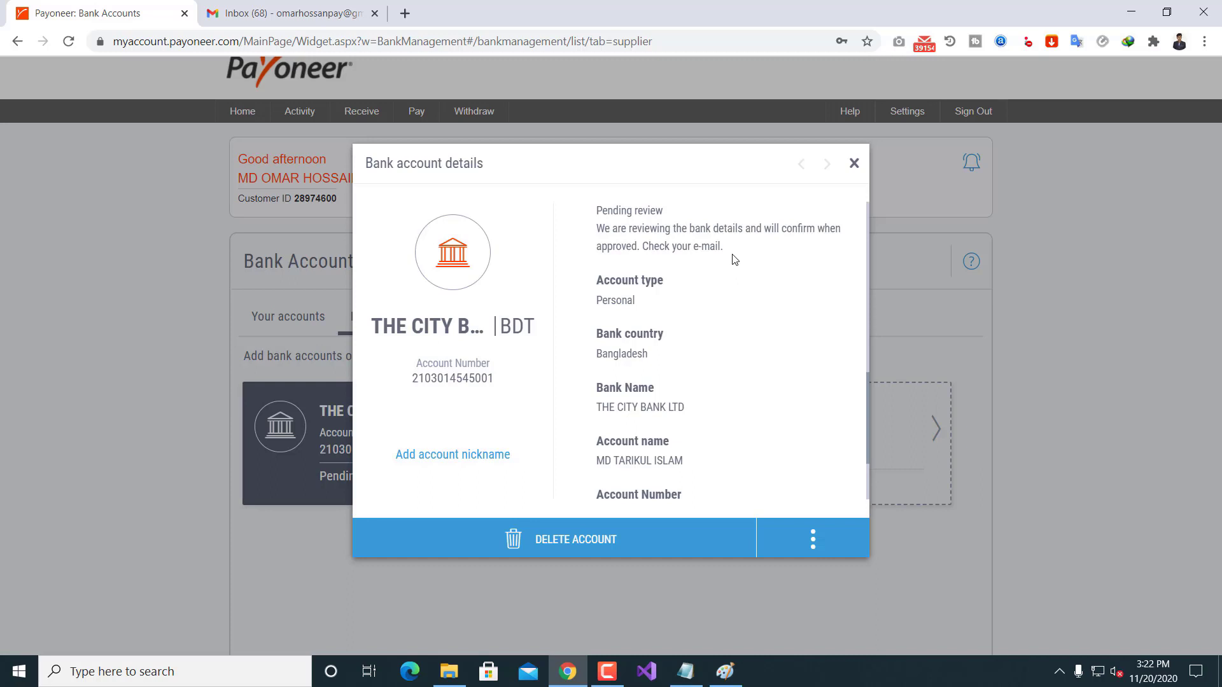
pyautogui.scroll(-1, 701, 265)
pyautogui.scroll(-1, 696, 240)
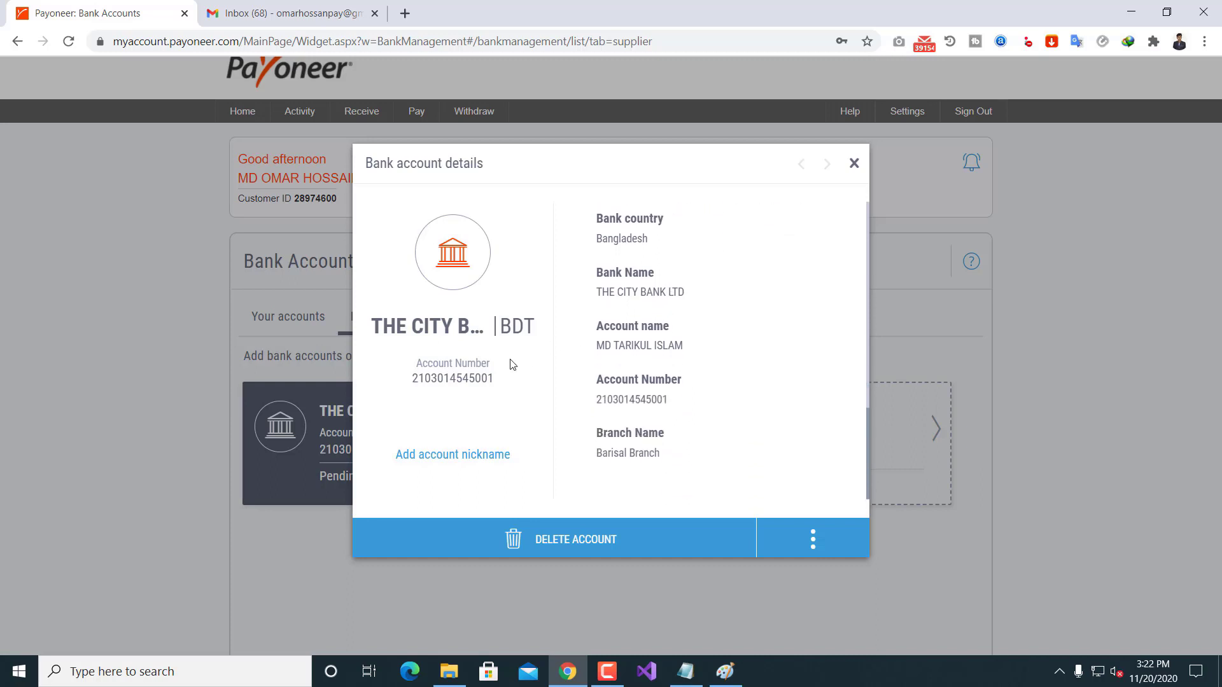
pyautogui.click(855, 163)
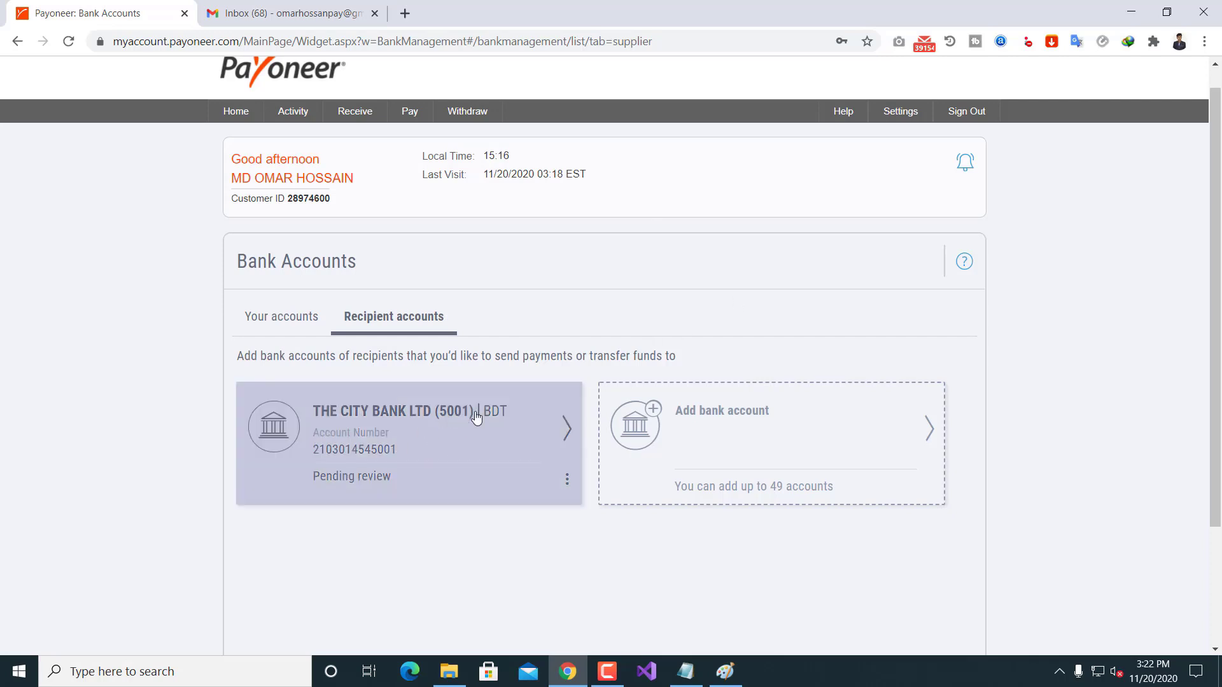
pyautogui.click(277, 318)
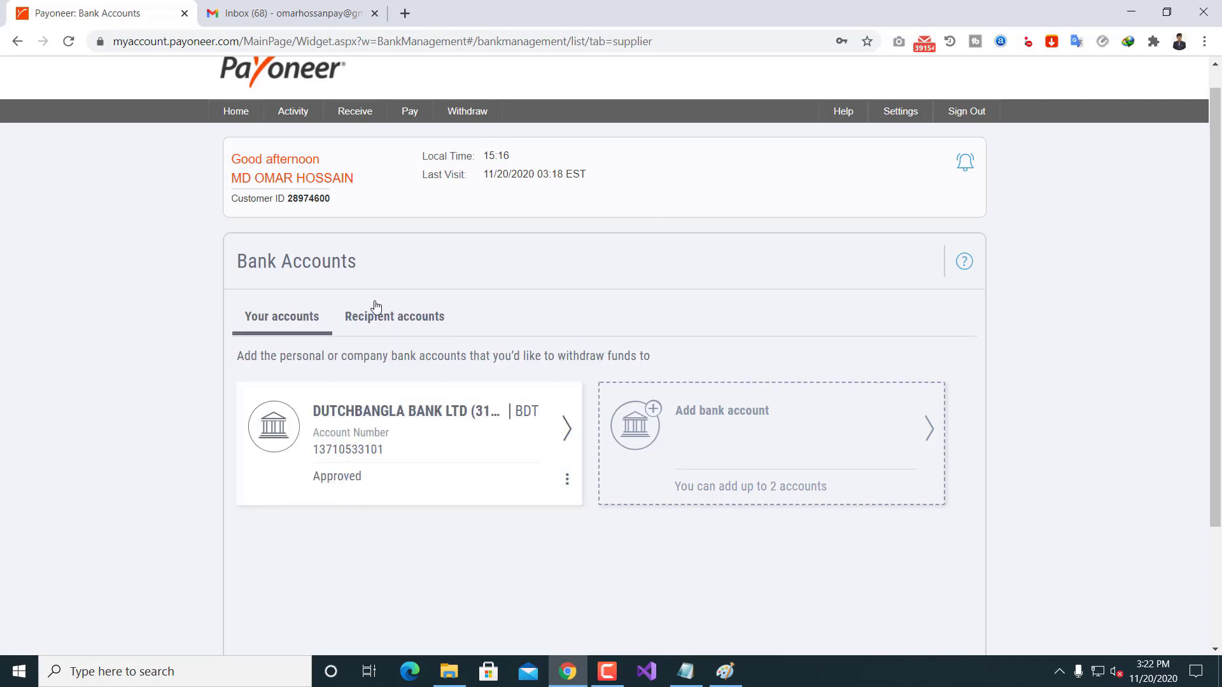
pyautogui.click(408, 317)
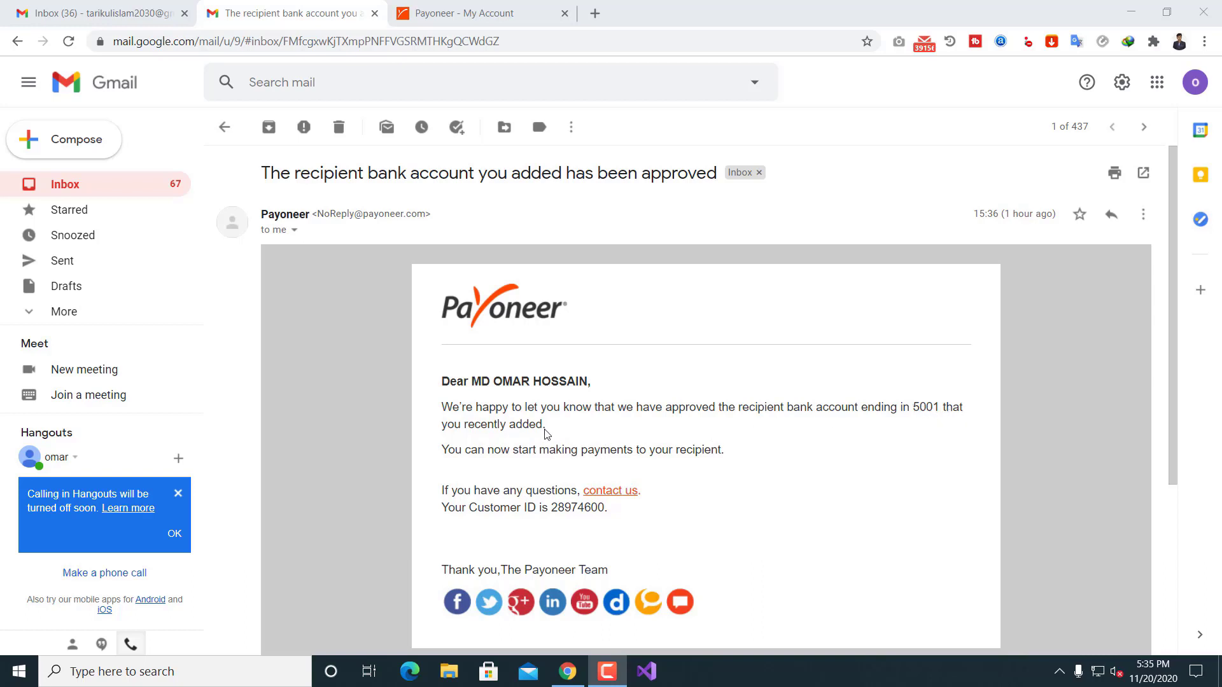
# Step: Read Payoneer's approval email for the recipient bank account ending in 5001
pyautogui.scroll(-1, 445, 382)
pyautogui.scroll(1, 373, 389)
# Step: Via Settings > Bank Accounts, open the City Bank recipient account details now marked Approved
pyautogui.click(439, 12)
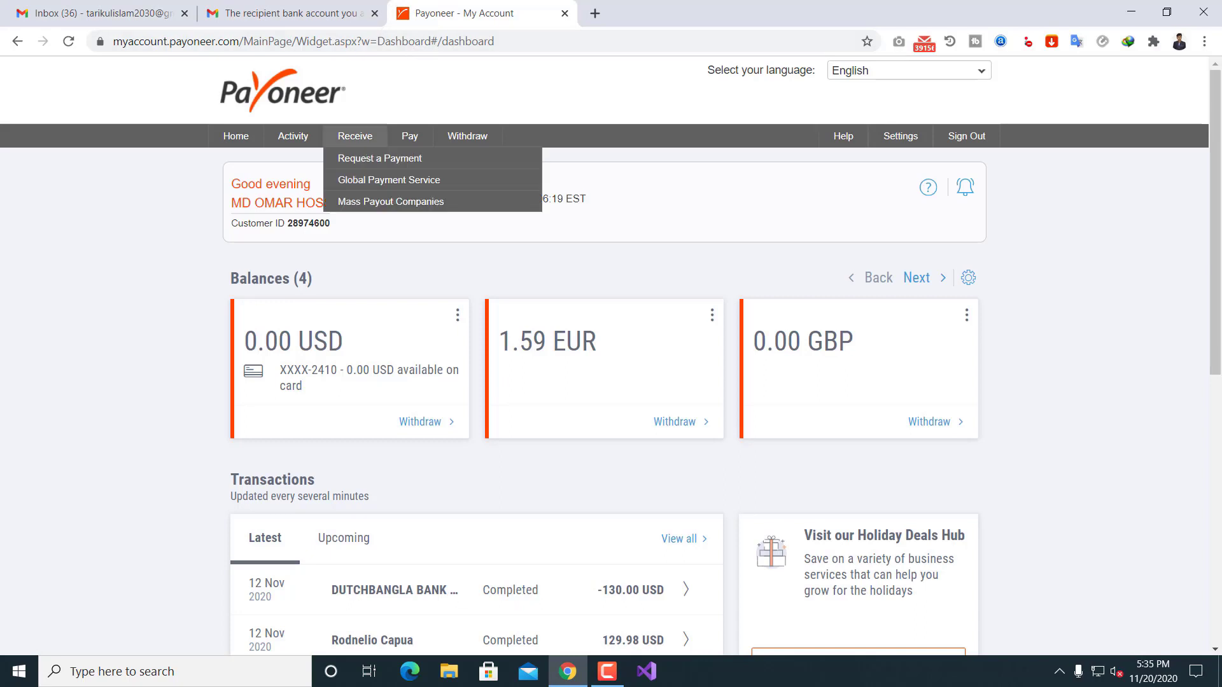
pyautogui.moveTo(907, 137)
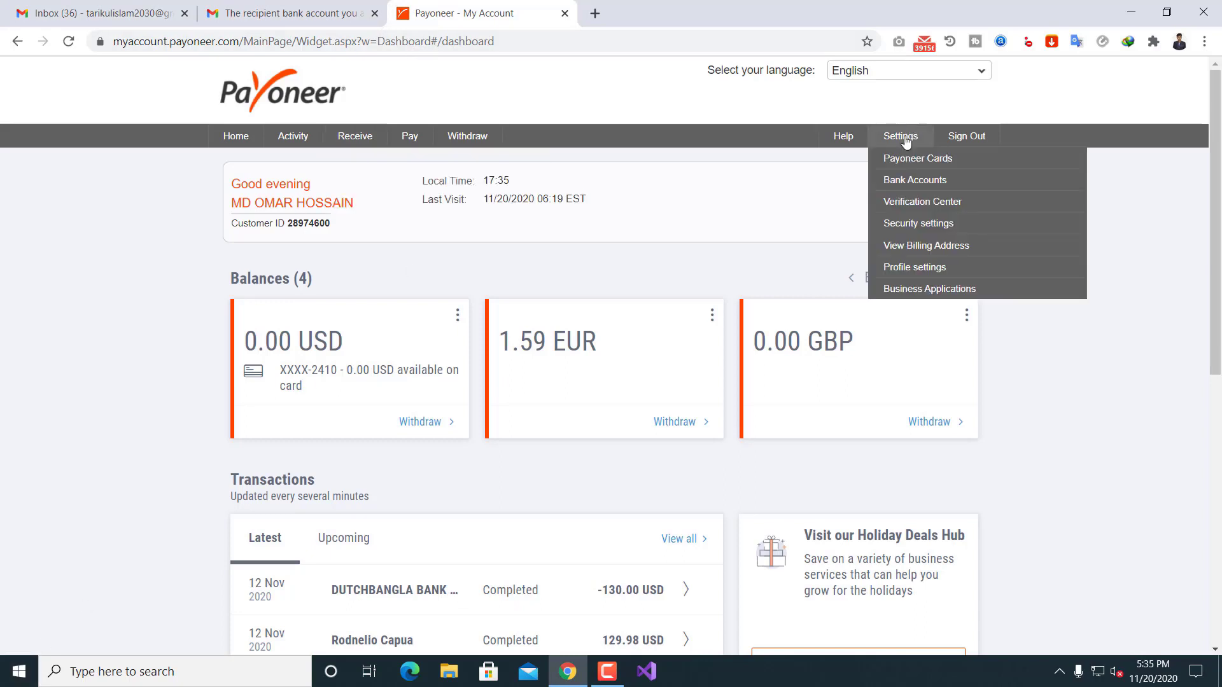
pyautogui.click(907, 181)
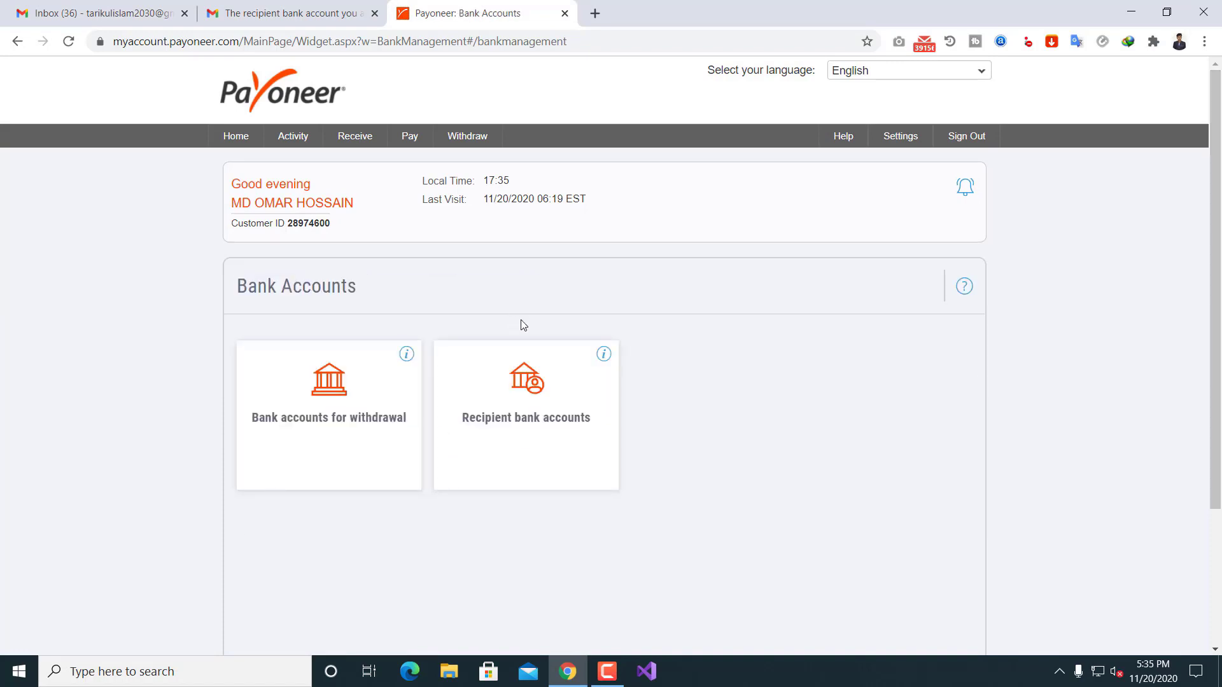
pyautogui.click(505, 353)
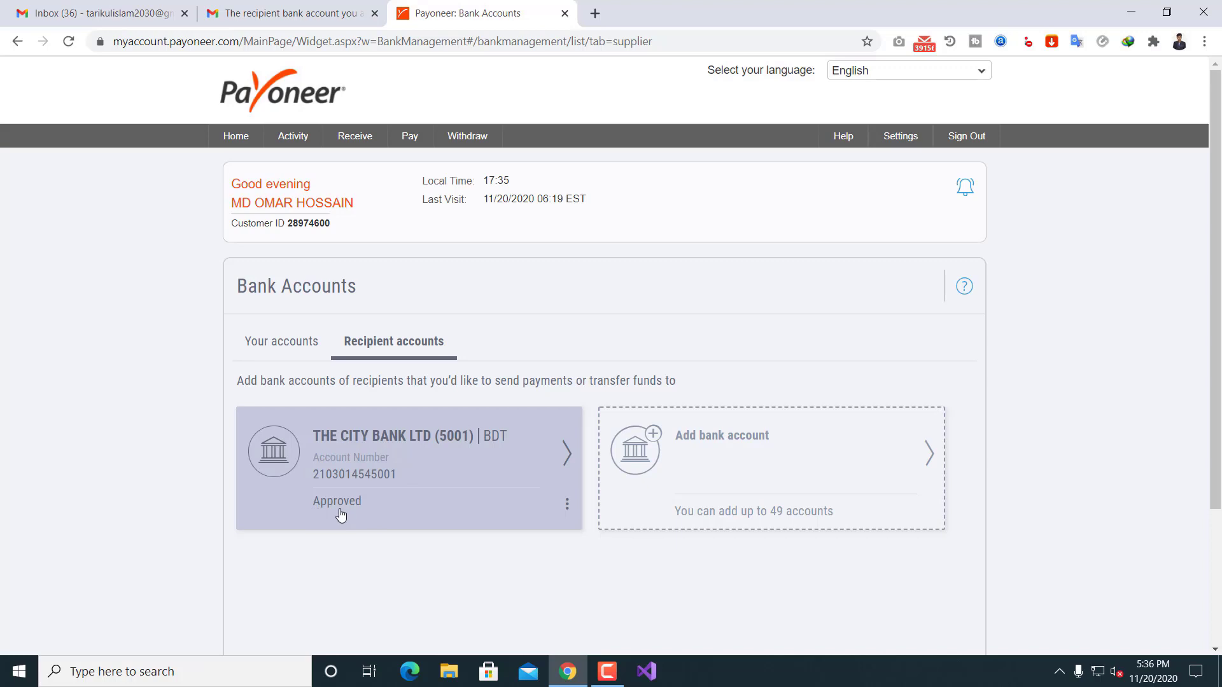
pyautogui.click(404, 467)
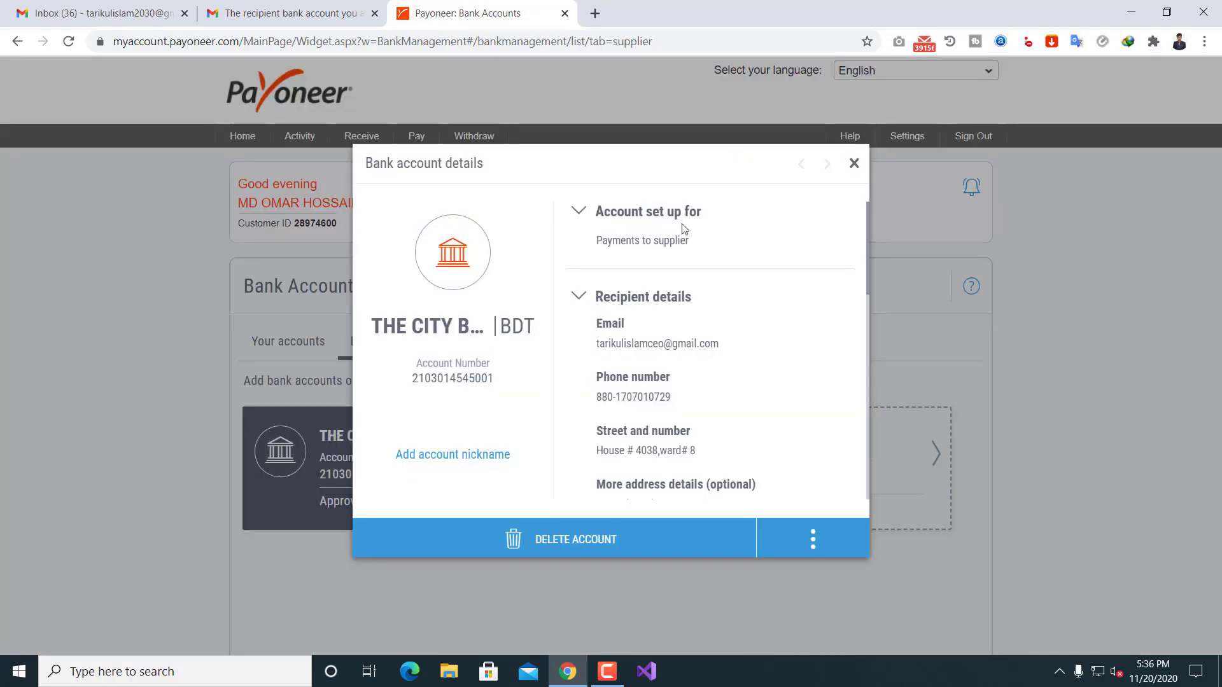
pyautogui.scroll(-10, 636, 254)
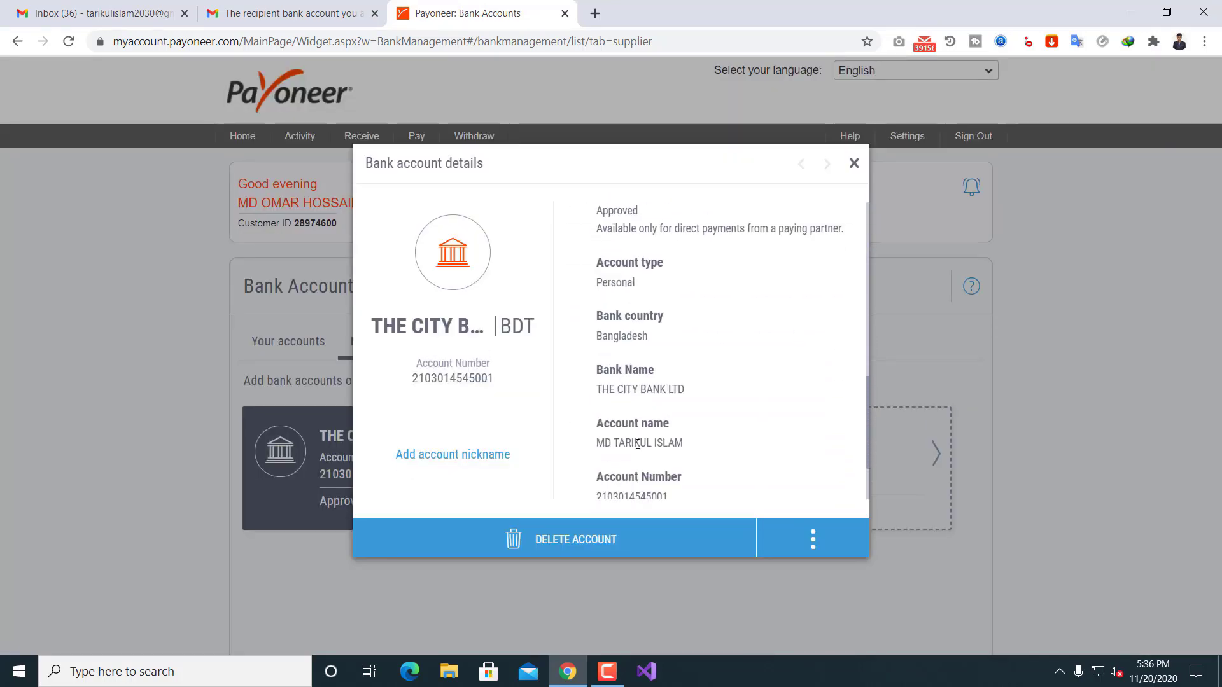